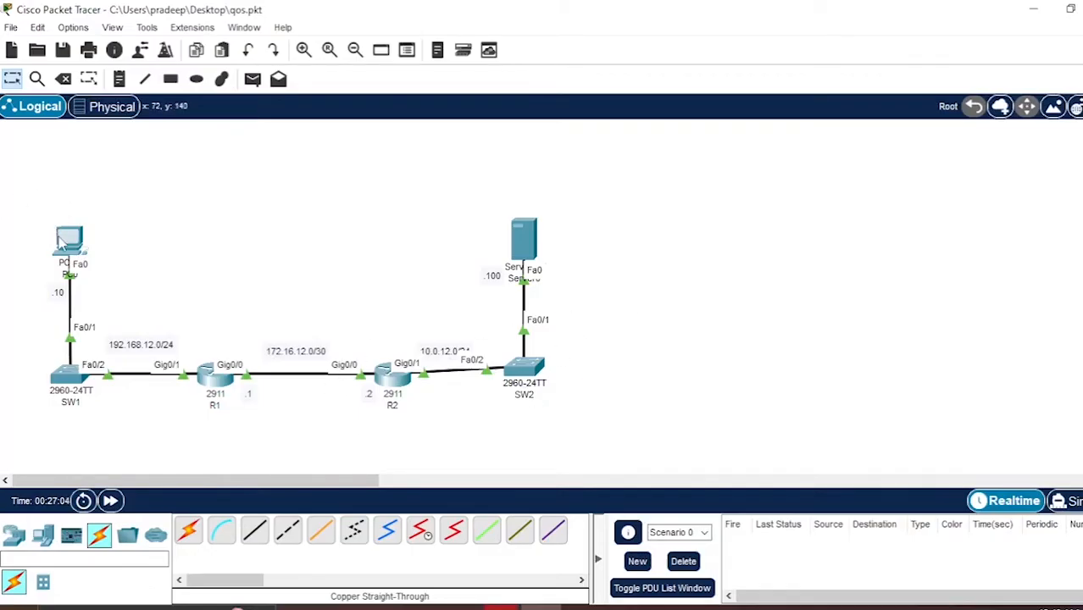
- Open R1's command line and enter privileged EXEC and global configuration mode
mouse_move(58, 245)
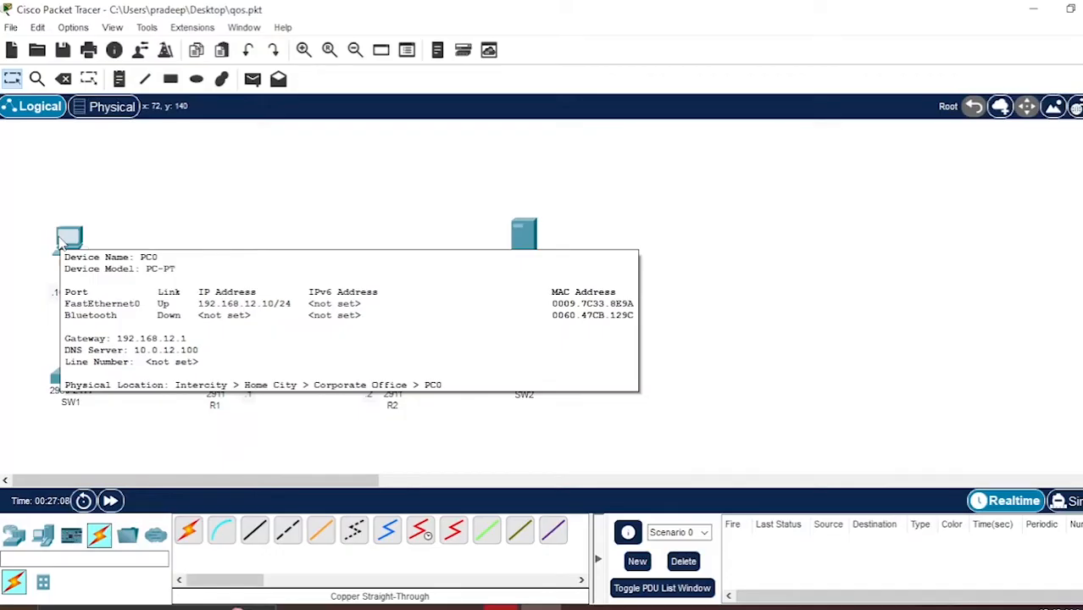
mouse_move(213, 383)
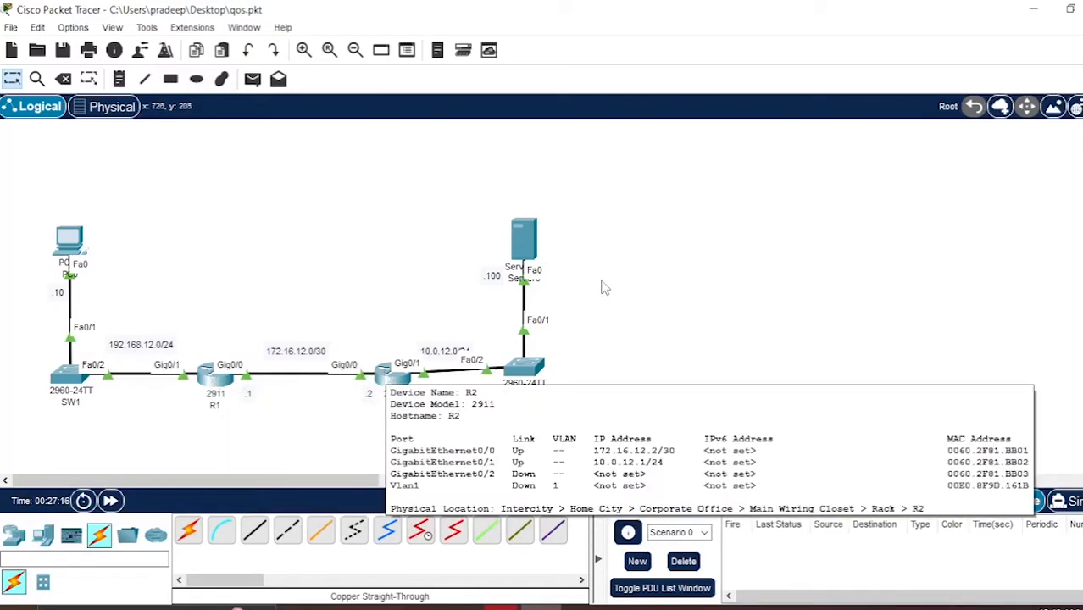
mouse_move(523, 237)
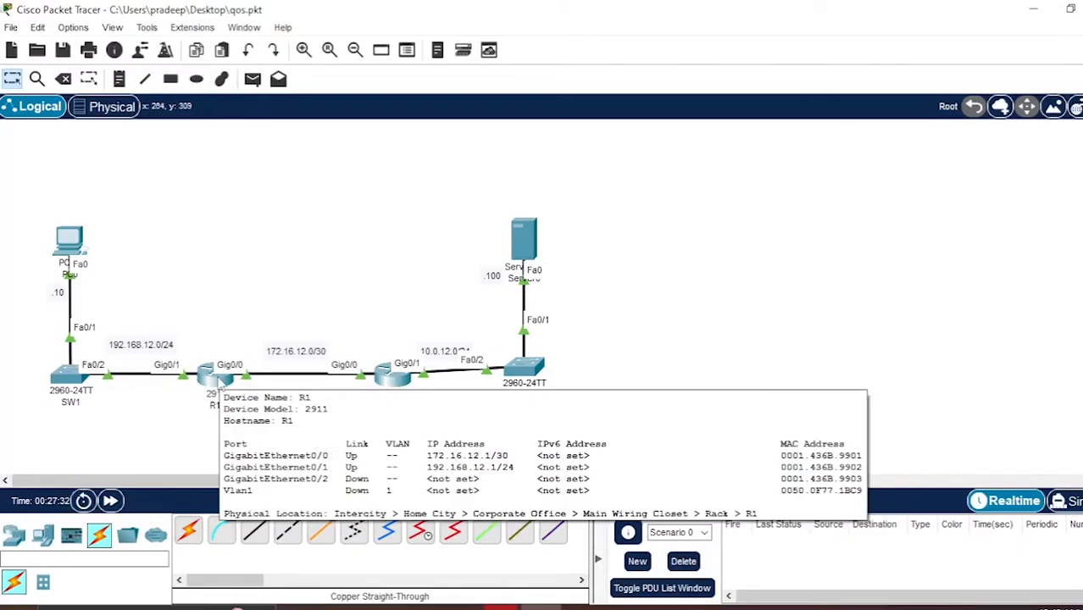
click(220, 384)
drag(681, 31, 741, 30)
click(513, 51)
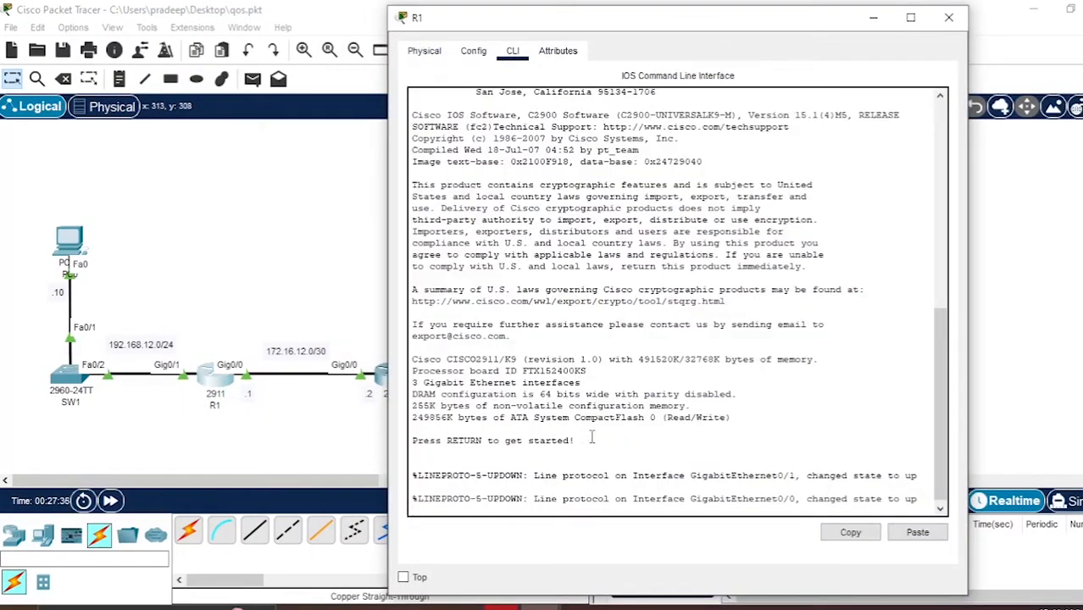
key(Return)
text(enab)
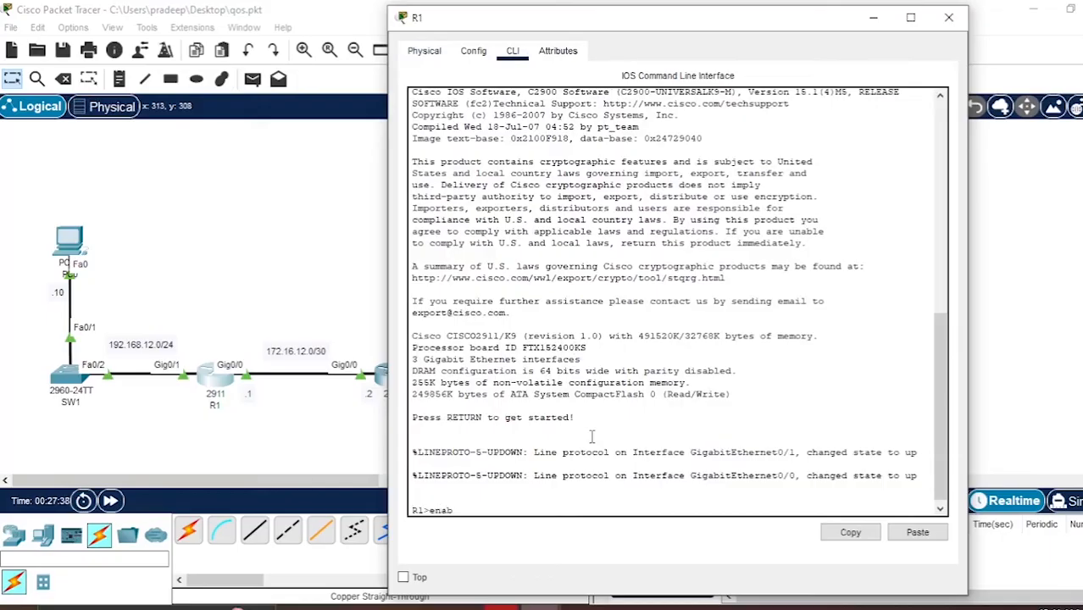
text(le)
key(Return)
text(confi ter)
key(Return)
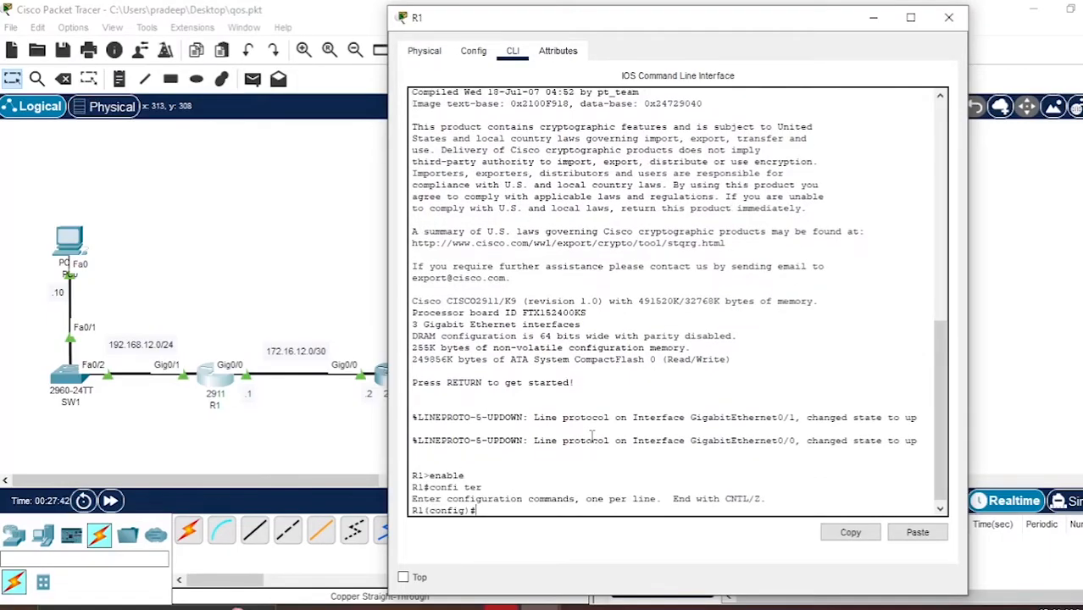
- On R1, add a default static route 0.0.0.0 0.0.0.0 via next hop 172.16.12.2
text(ip route 0.0.0.0)
key(BackSpace)
key(BackSpace)
key(BackSpace)
text(0.0.0.0)
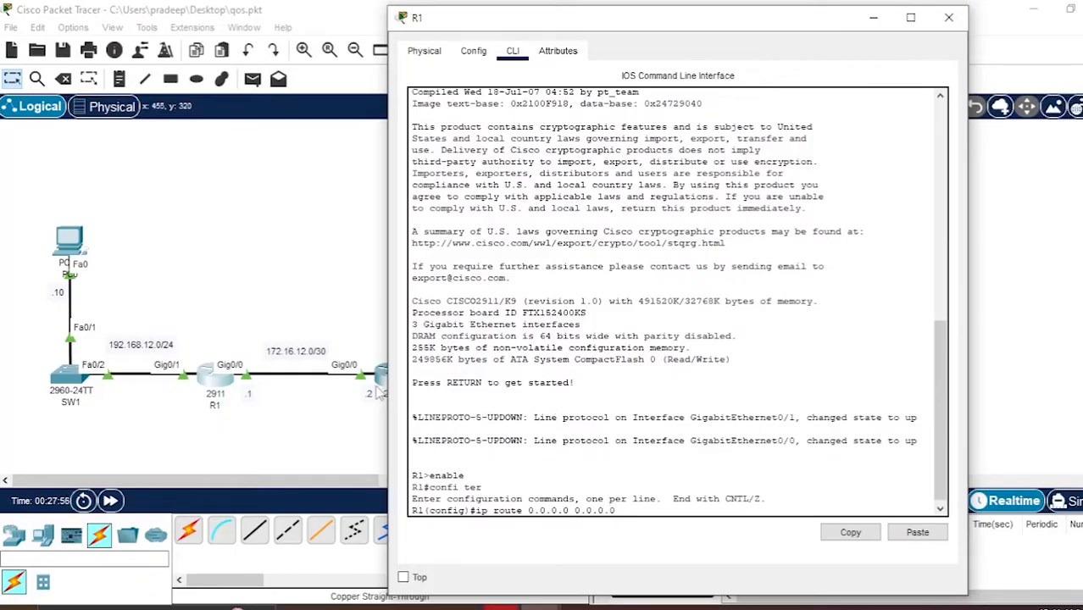
text(72.16.12.2)
key(Return)
- Display R1's routing table with do sh ip route, then close the R1 window
text(do)
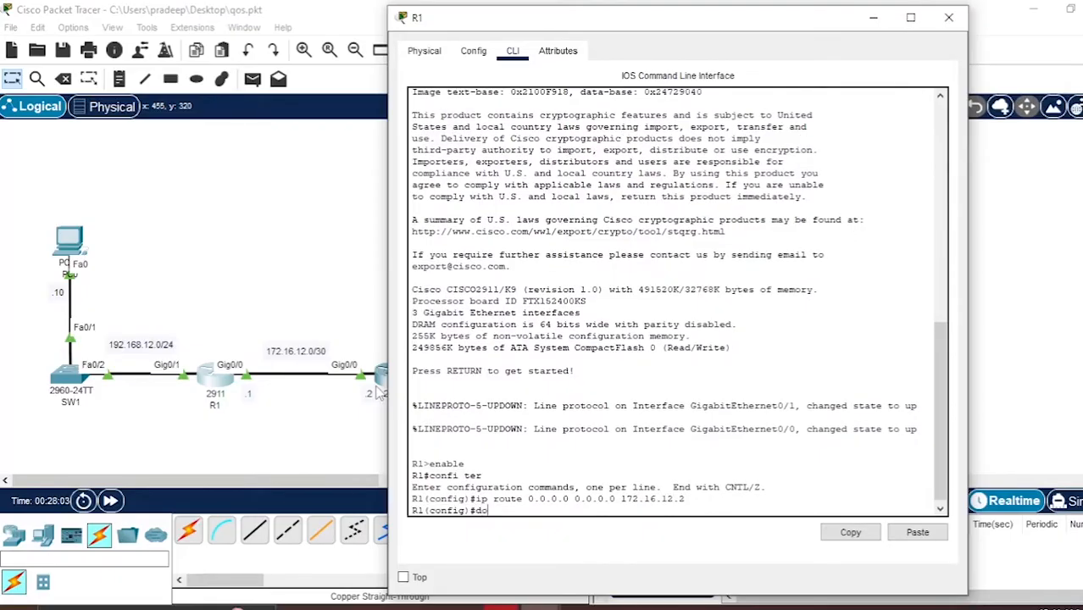
text( sh ip route)
key(Return)
key(Return)
key(Return)
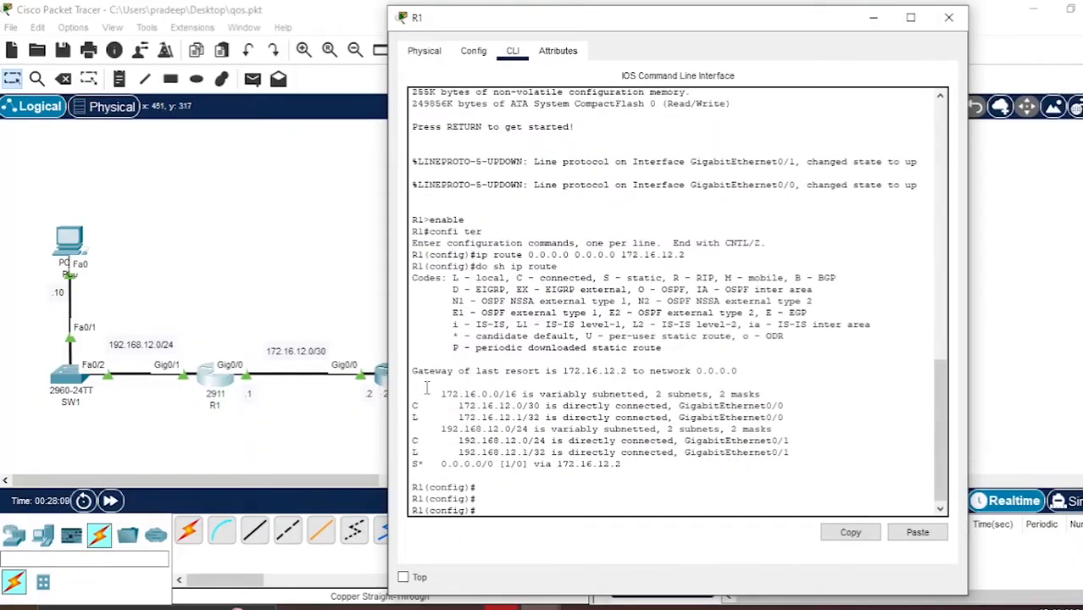
click(948, 17)
- Open R2's command line and enter privileged EXEC and global configuration mode
click(412, 390)
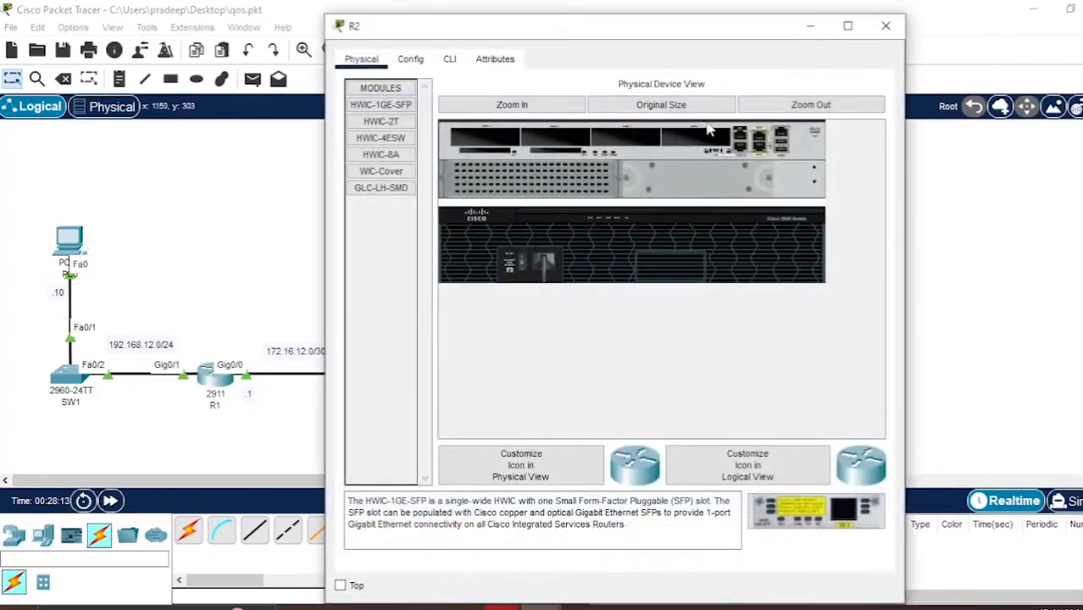
click(450, 60)
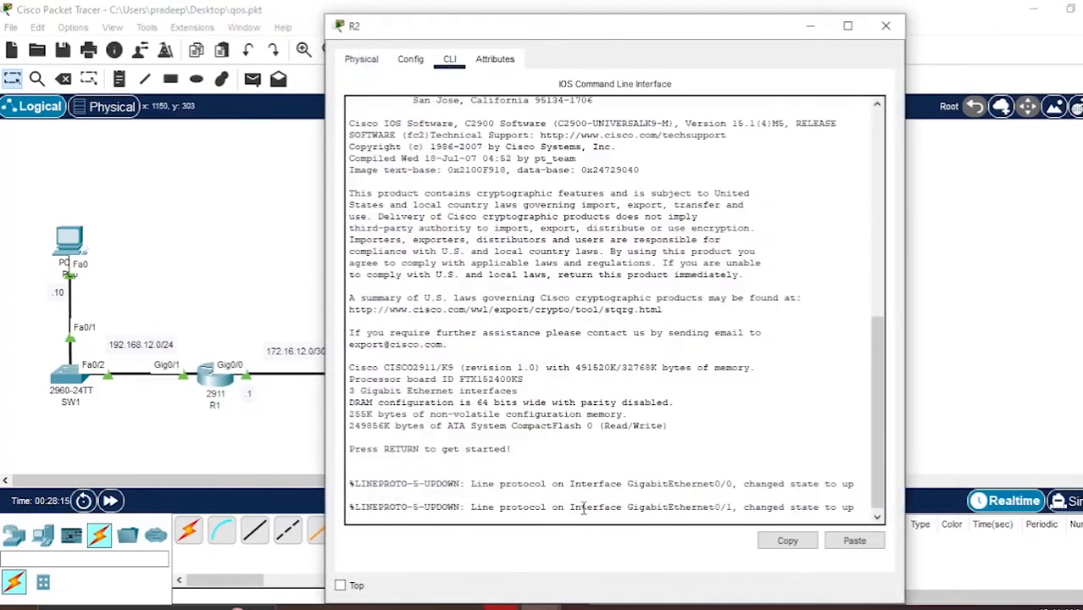
key(Return)
text(enable)
key(Return)
text(confi ter)
key(Return)
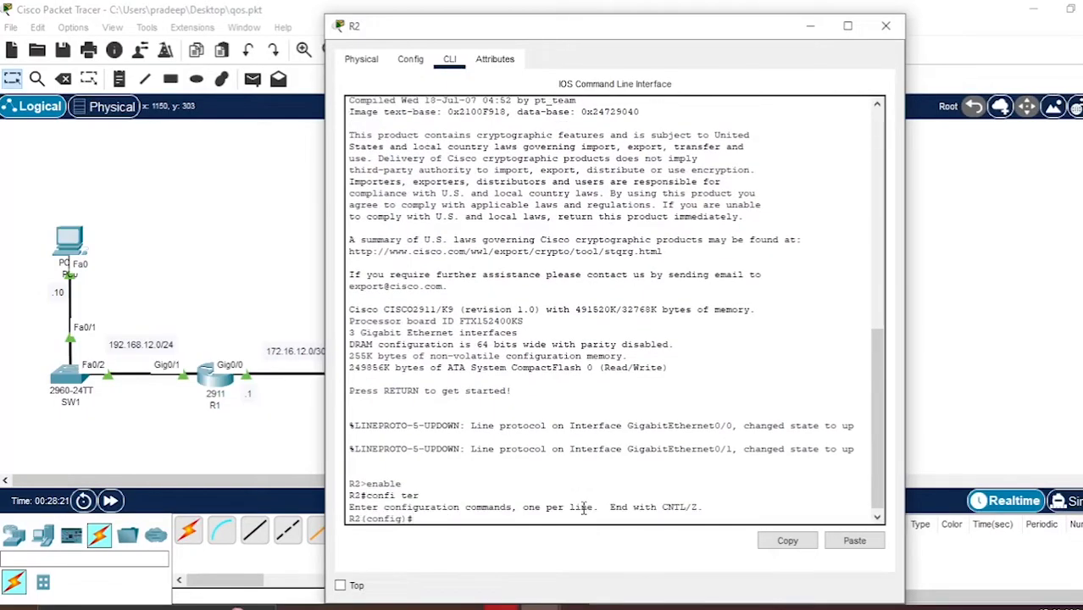
- On R2, add a default static route 0.0.0.0 0.0.0.0 via next hop 172.16.12.1
text(ip route 0.0.0.0 0.0.0.0 172.12.12.)
key(BackSpace)
key(BackSpace)
key(BackSpace)
key(BackSpace)
key(BackSpace)
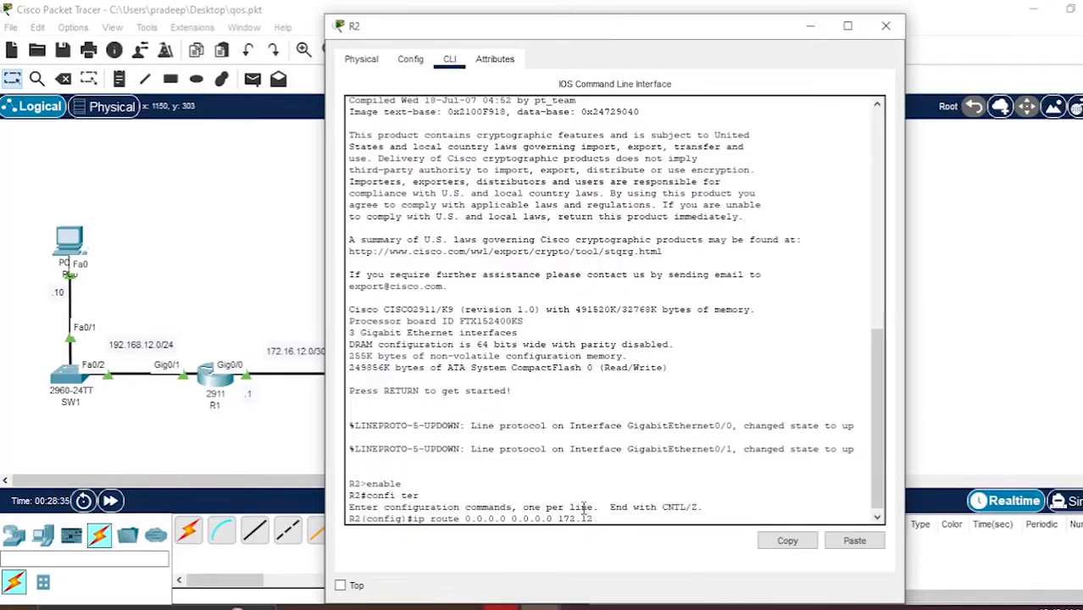
text(6.12.1)
key(Return)
- Display R2's routing table with do sh ip route, then close the R2 window
text(do)
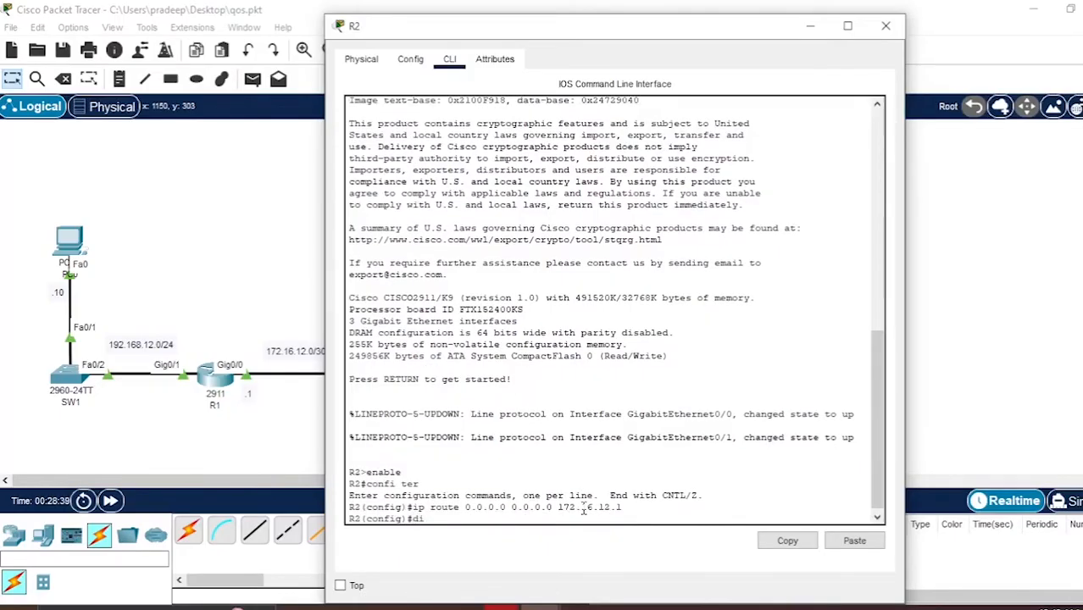
text( sh ip route)
key(Return)
key(Return)
key(Return)
key(Return)
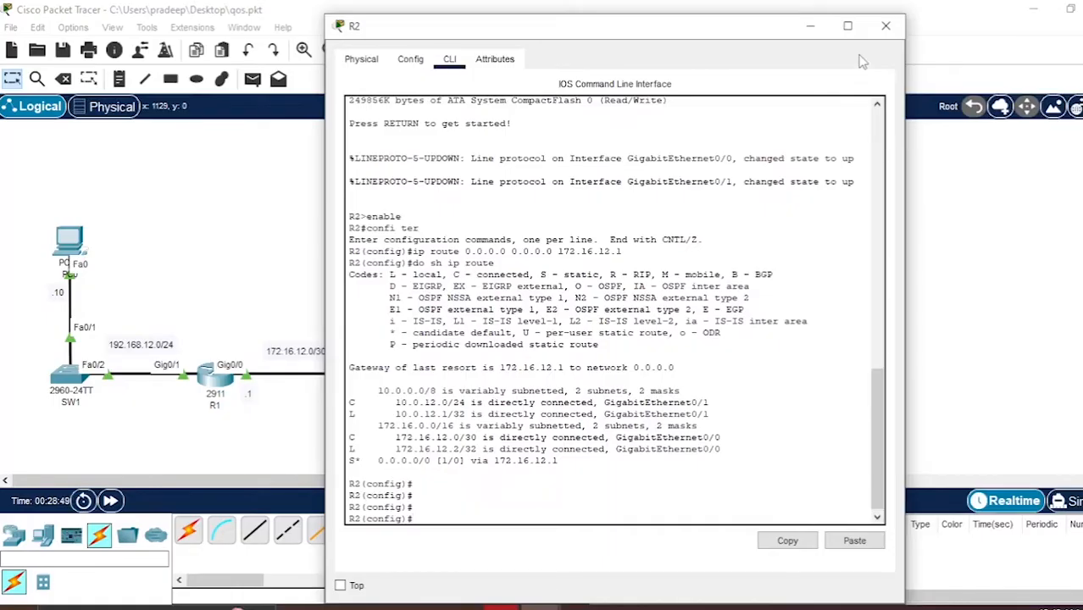
click(885, 26)
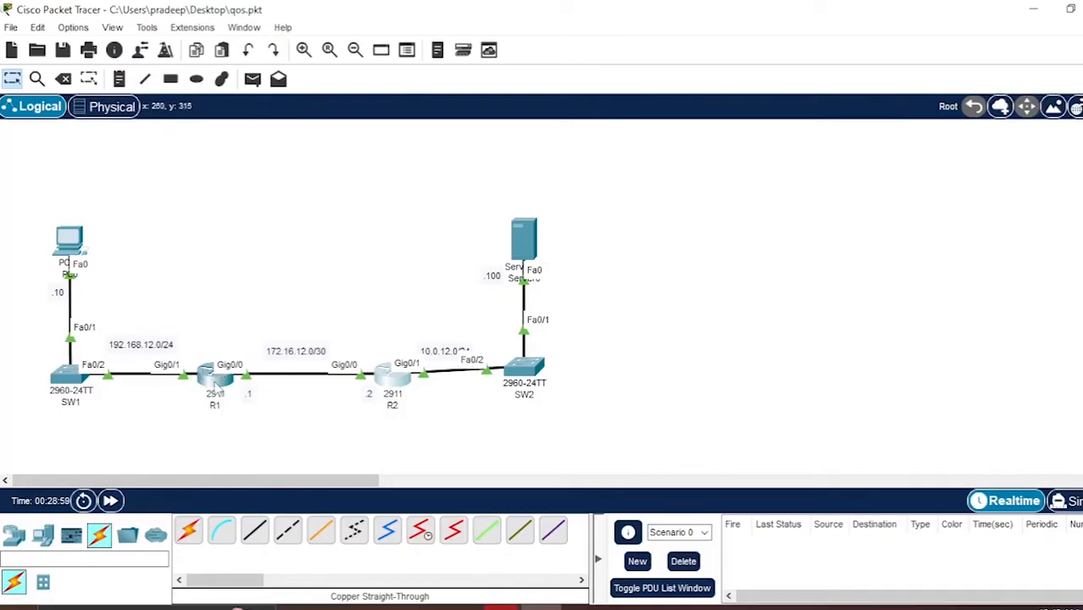
- Reopen R1's command line and create a class map named HTTPS_MAP
mouse_move(217, 384)
click(210, 388)
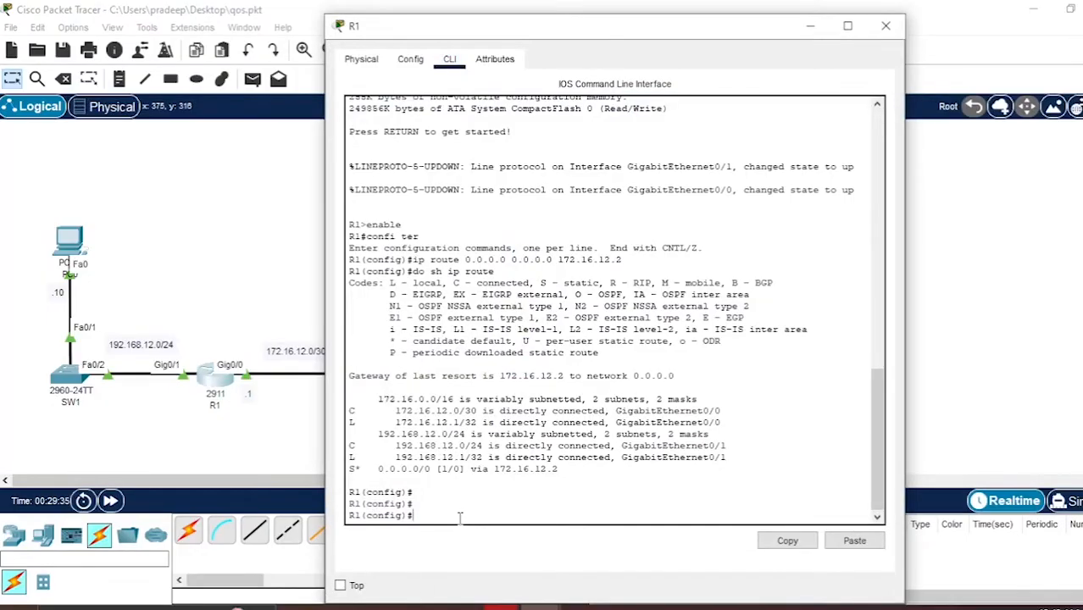
text(class-map)
text(HTTPS_MAP)
key(Return)
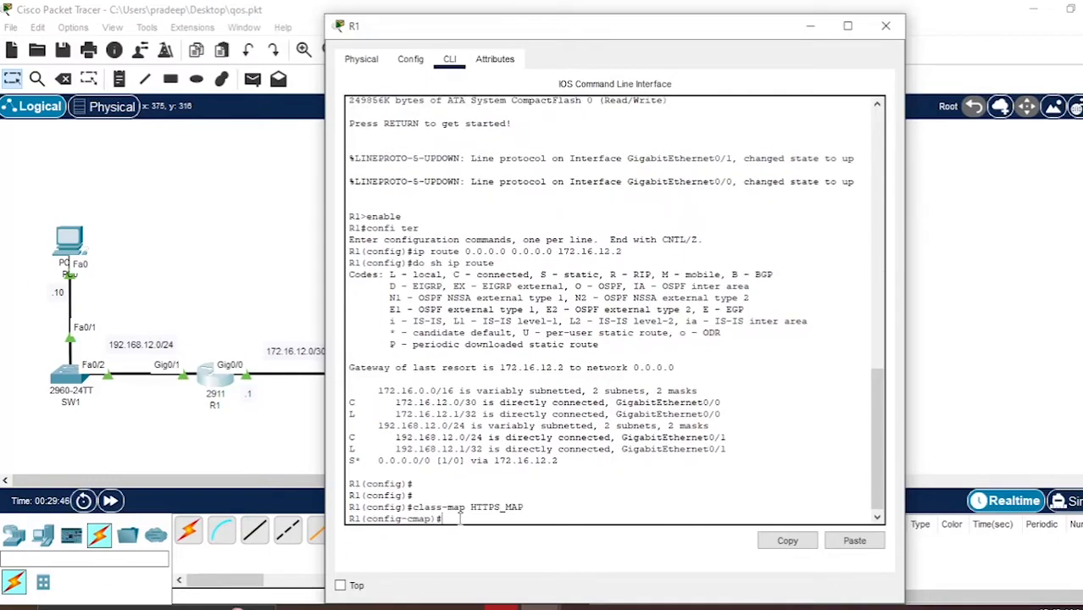
- Make HTTPS_MAP match protocol https and exit the class map
text(match protocol)
text(s)
key(BackSpace)
text(https)
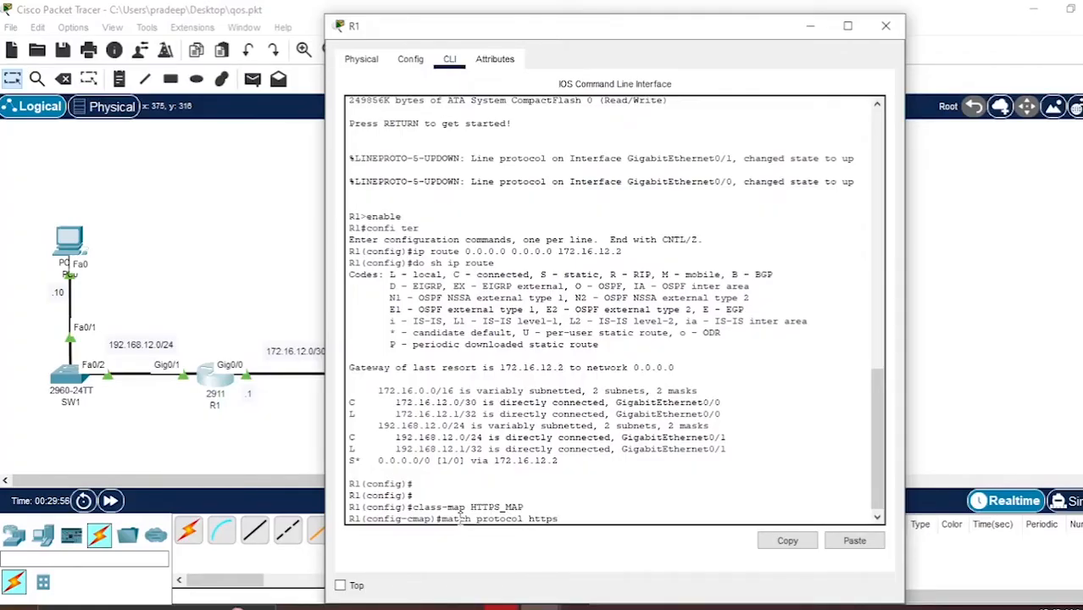
key(Return)
text(exit)
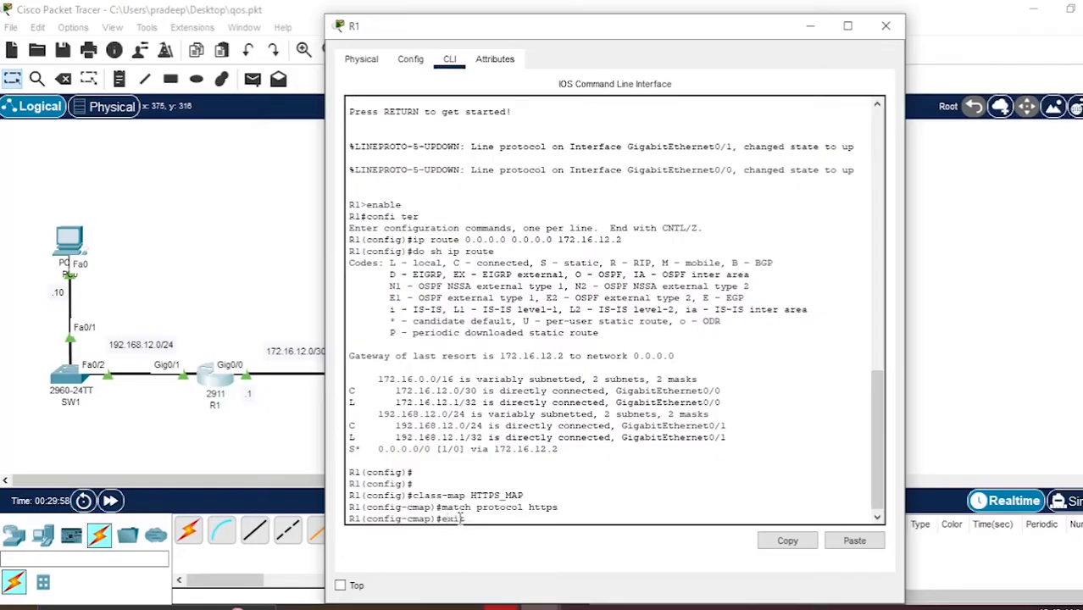
key(Return)
- Recall the earlier class-map command and edit it to create class map HTTP_MAP
key(Up)
key(Up)
key(Up)
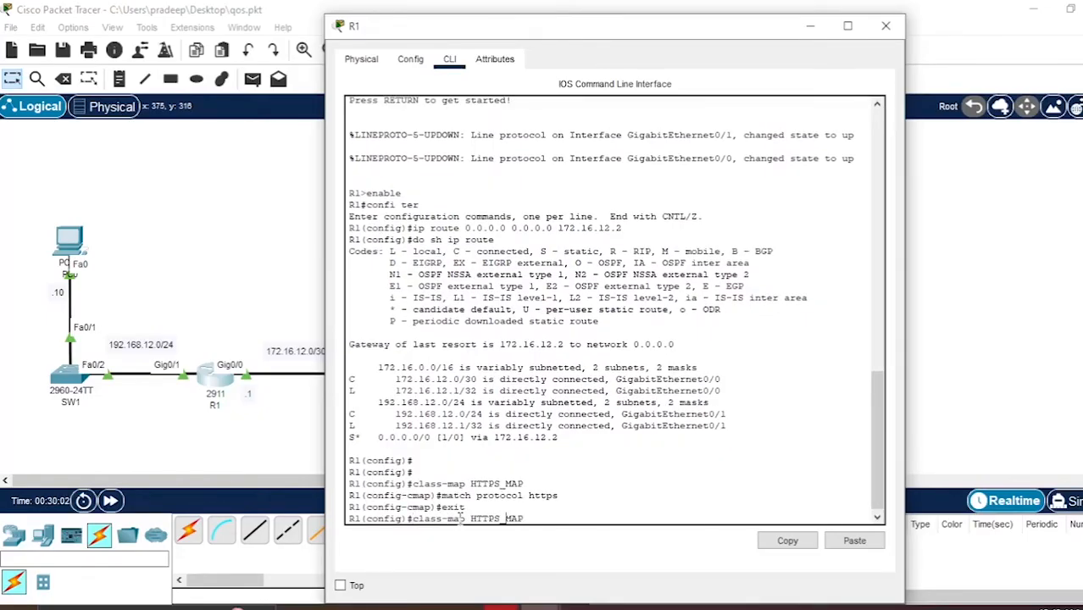
key(Left)
key(Left)
key(Left)
key(Left)
key(BackSpace)
key(Return)
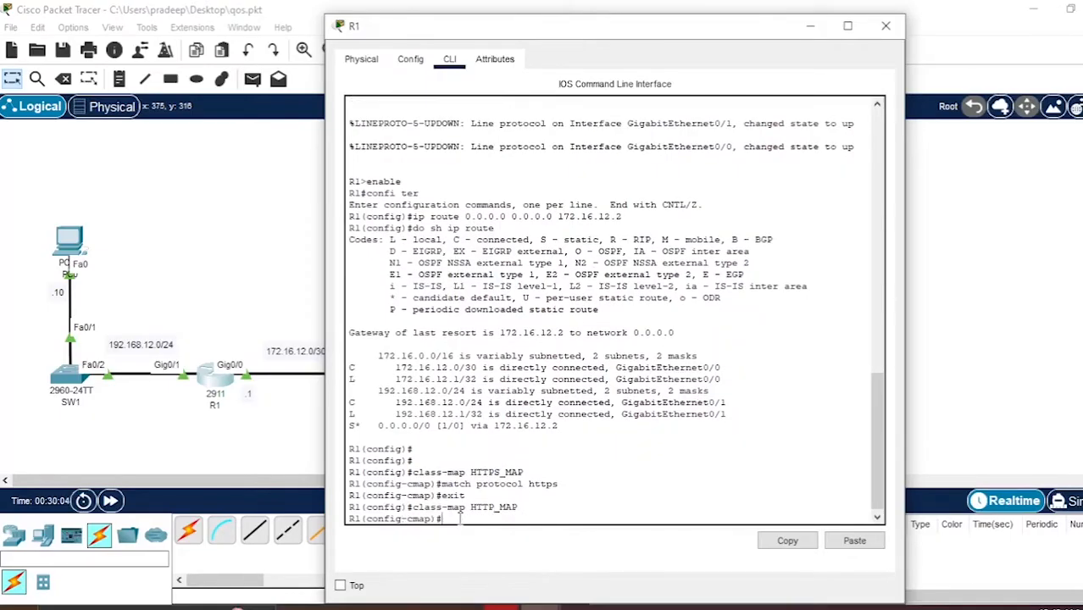
- Make HTTP_MAP match protocol http and exit the class map
key(Up)
key(Up)
key(Up)
key(BackSpace)
key(Return)
text(exit)
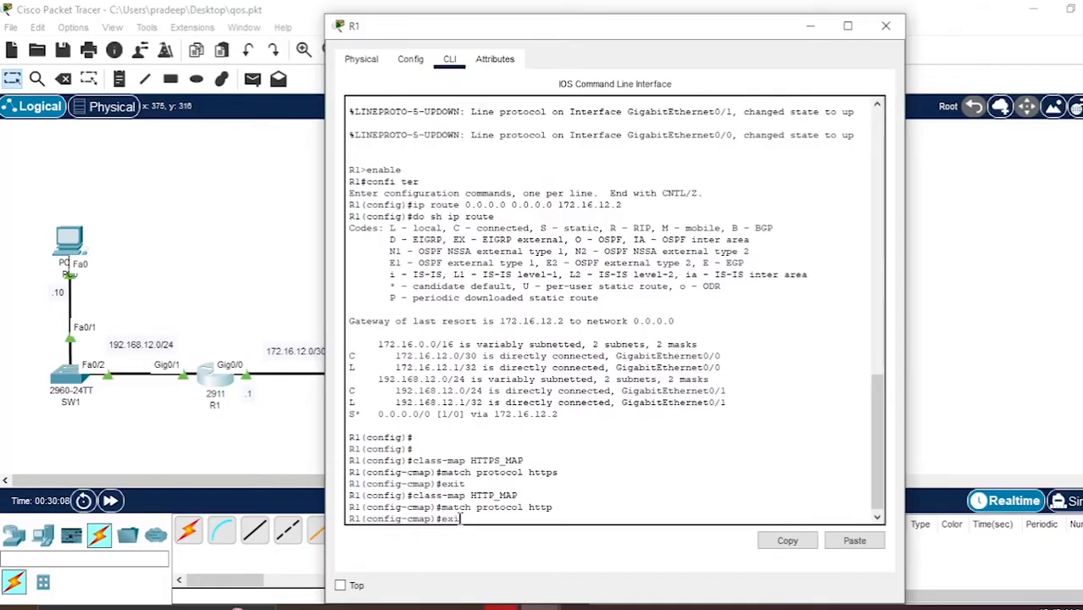
key(Return)
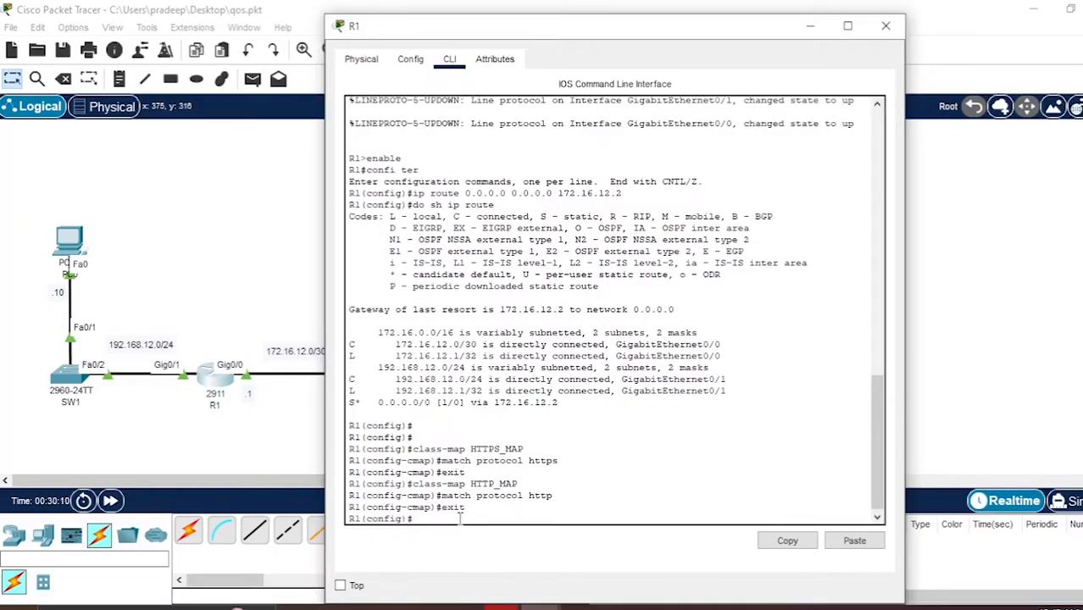
- Recall the class-map command and edit it to create class map ICMP_MAP
key(Up)
key(Up)
key(Up)
key(BackSpace)
key(BackSpace)
key(BackSpace)
key(BackSpace)
key(BackSpace)
key(BackSpace)
key(BackSpace)
text(ICMP_MAP)
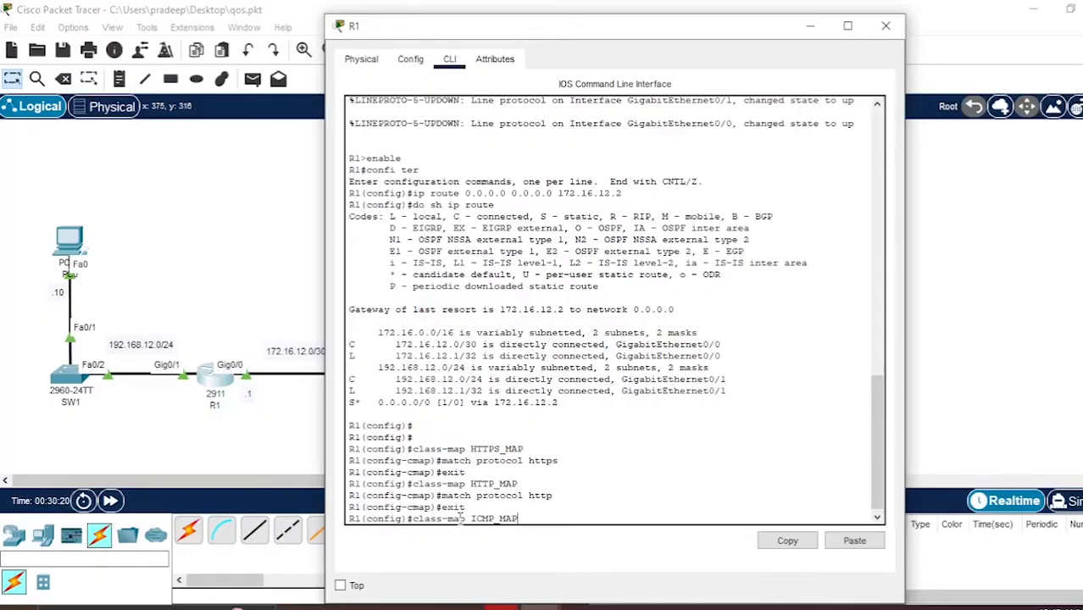
key(Return)
- Make ICMP_MAP match protocol icmp and exit the class map
key(Up)
key(Up)
key(Up)
key(BackSpace)
key(BackSpace)
key(BackSpace)
key(BackSpace)
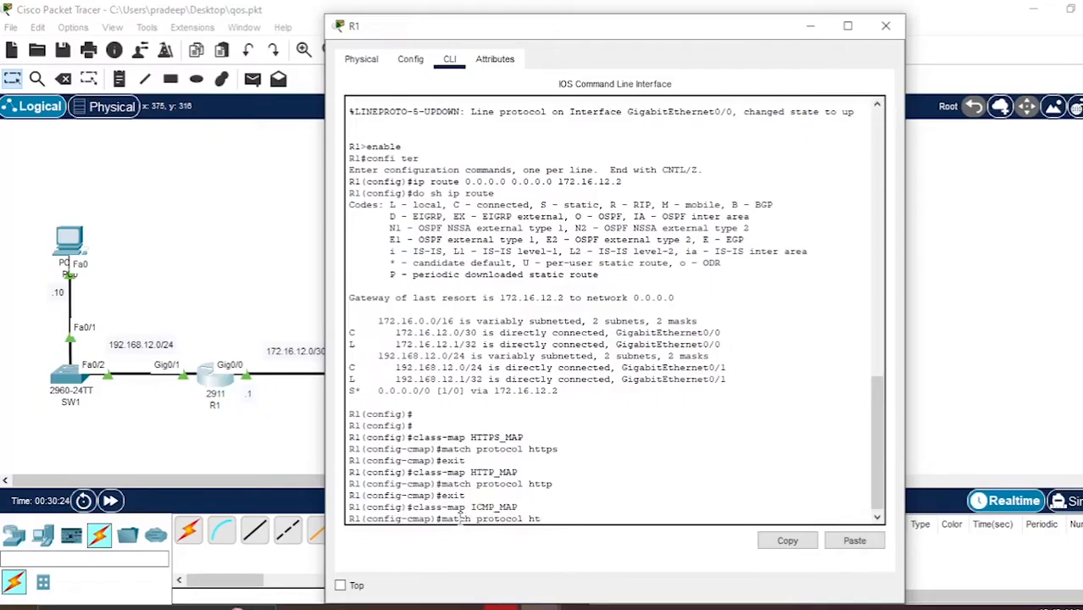
text(icmp)
key(Return)
text(exit)
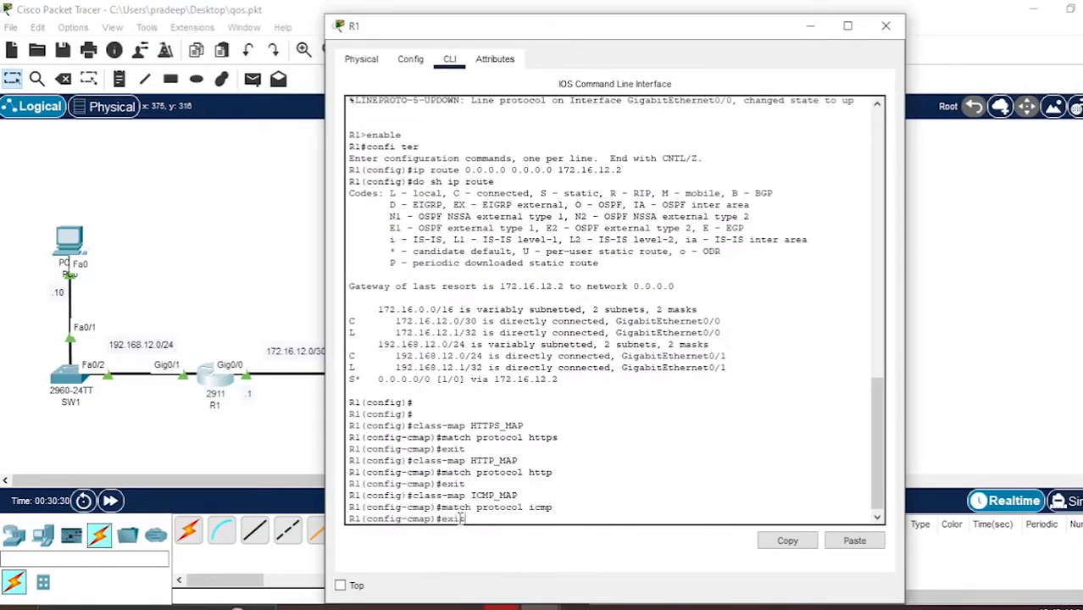
key(Return)
- Show the running configuration's class-map section with do sh run | section class-map
text(do sh )
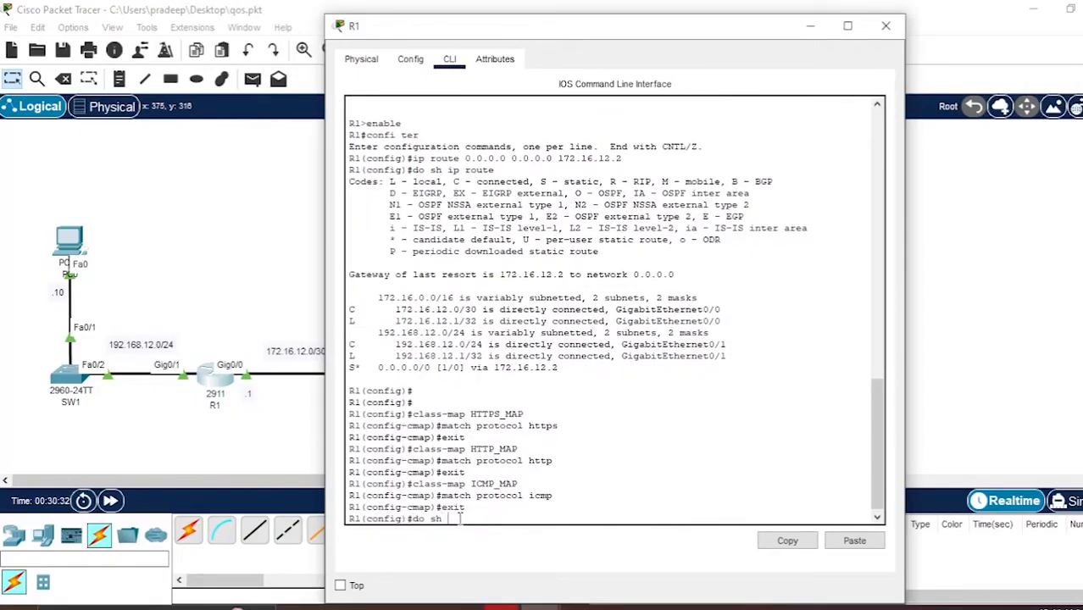
text(run | section class-map)
key(Return)
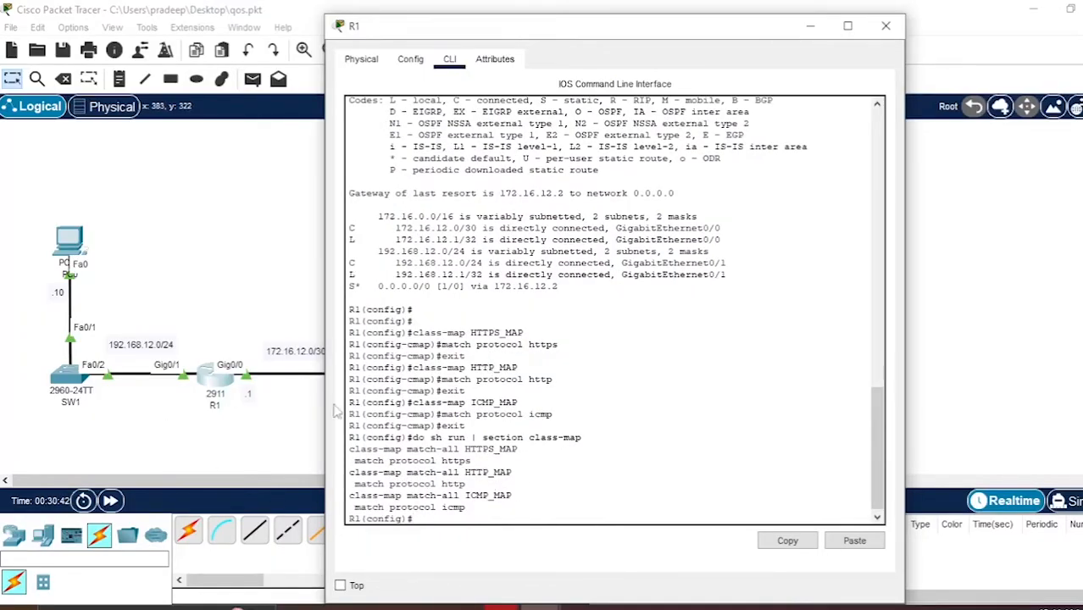
- Set R1's console aside and open the server's DNS service settings
click(809, 31)
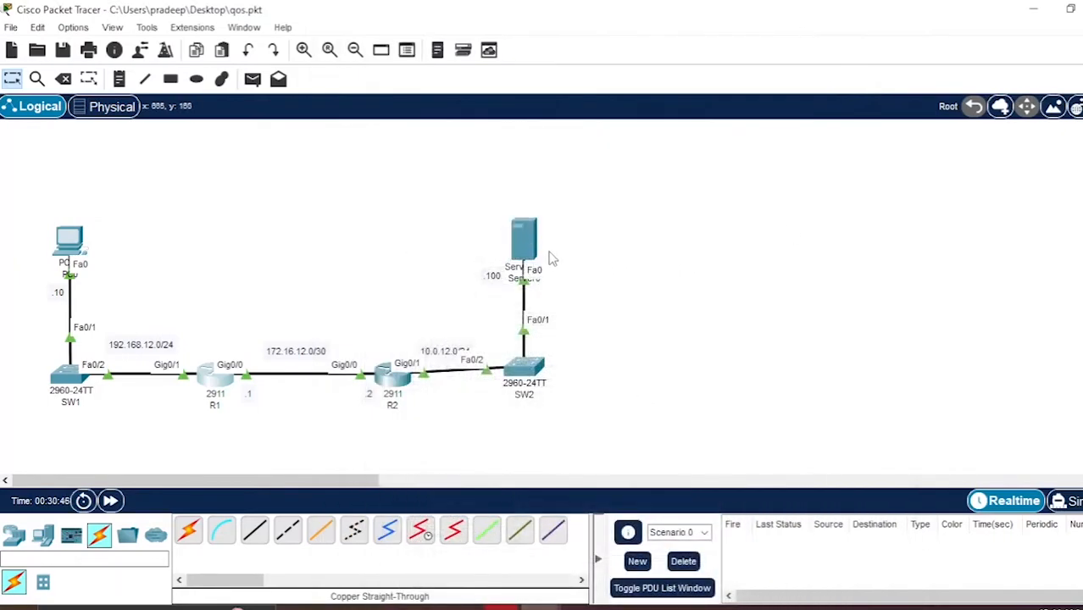
click(527, 239)
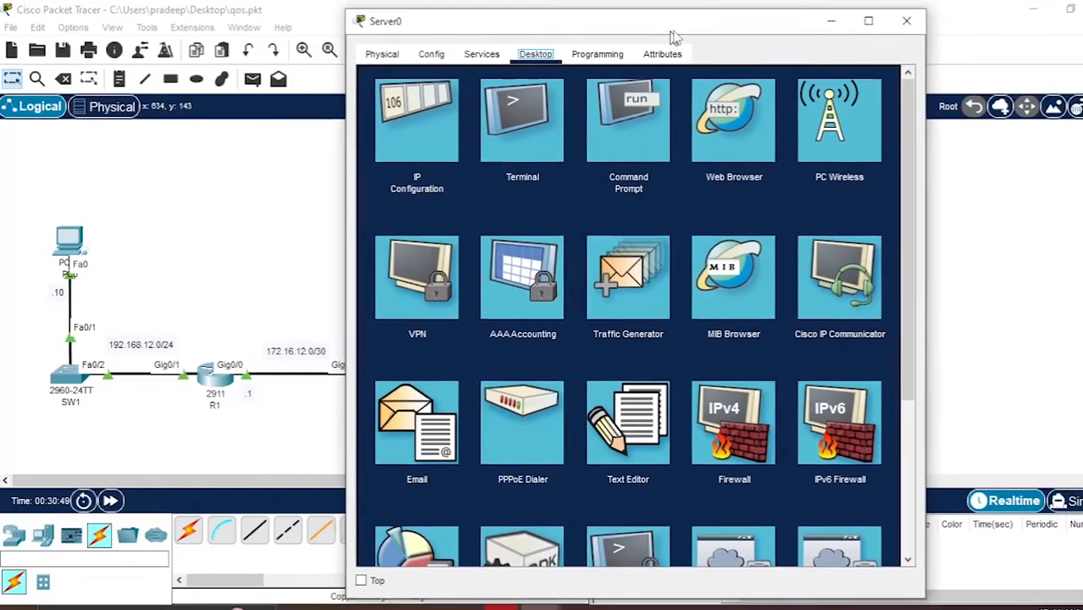
drag(674, 36, 684, 33)
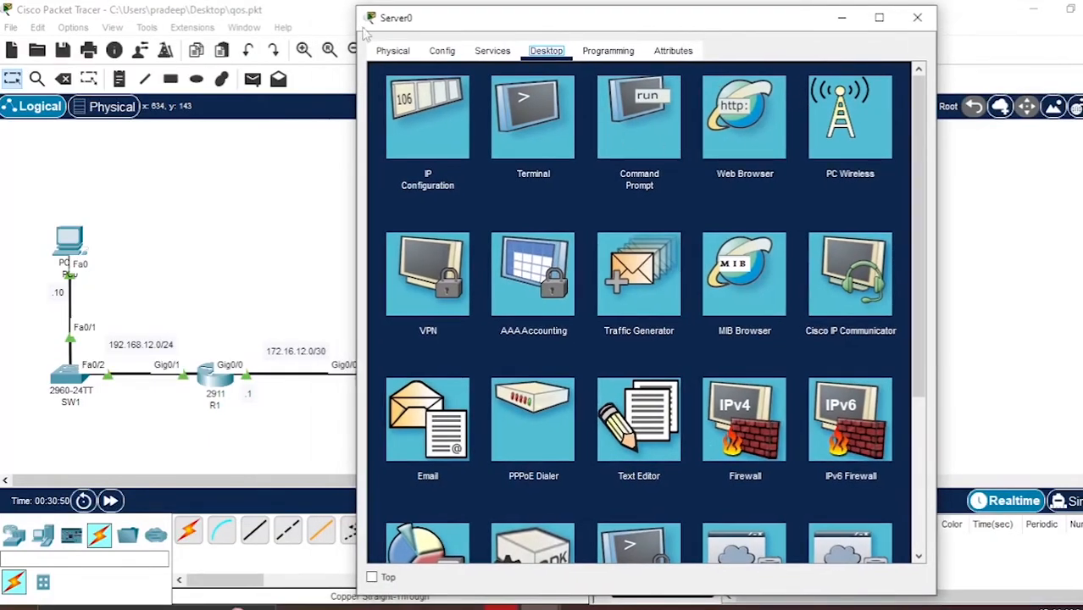
click(496, 56)
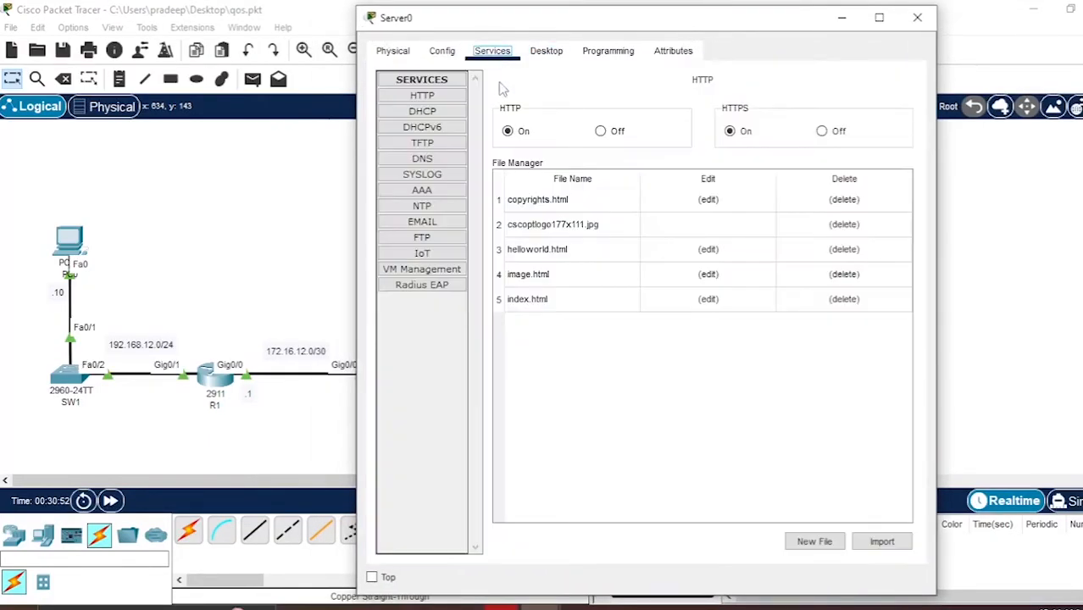
click(422, 158)
click(615, 158)
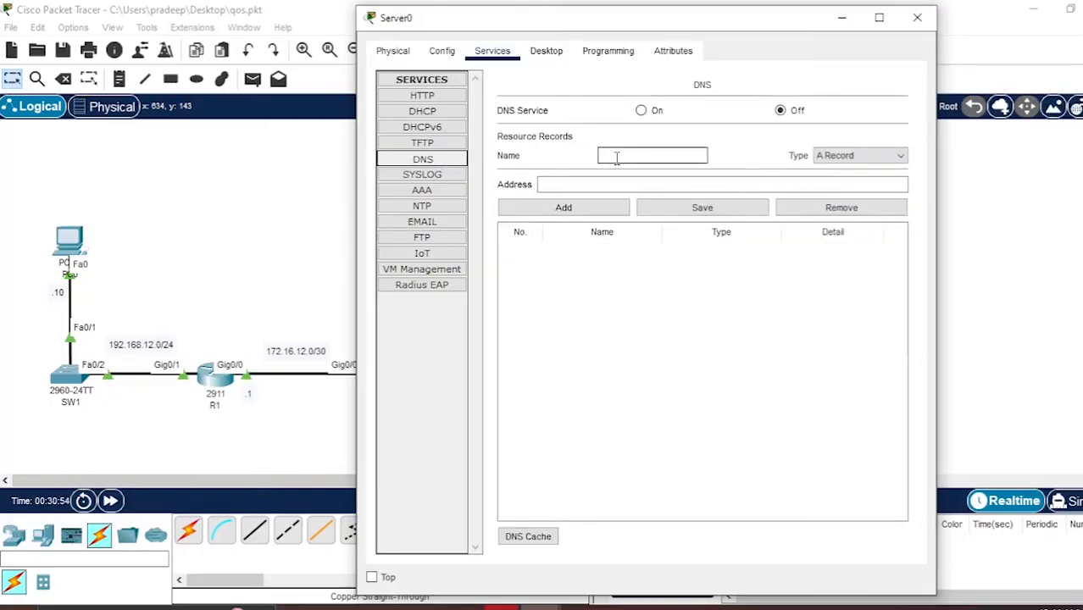
- Add a DNS A record for cisco.com with address 10.0.12.100, turn the DNS service on, and close the server
text(cisc)
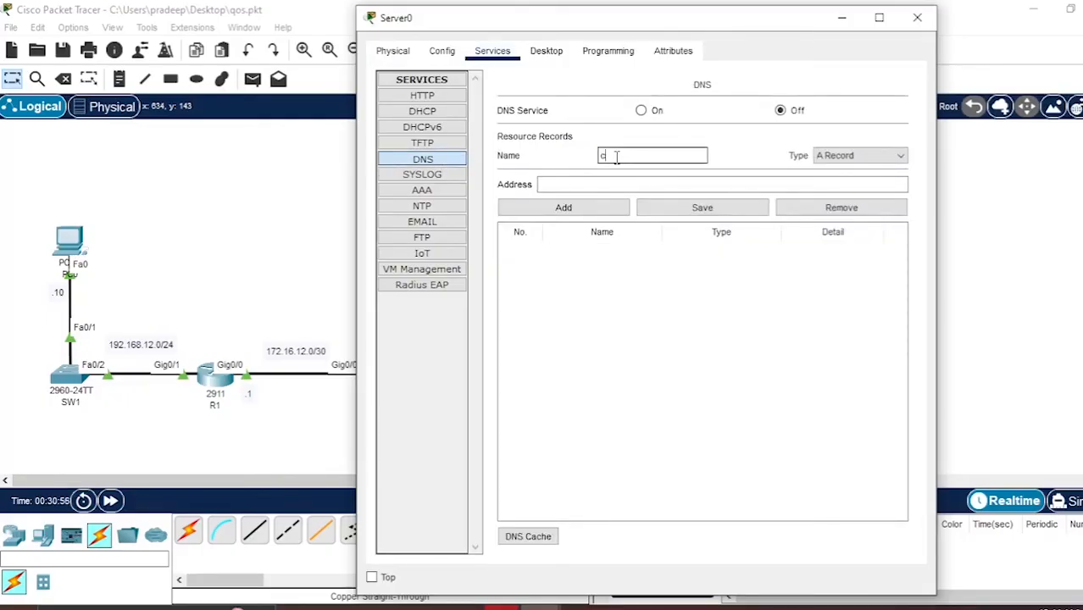
key(BackSpace)
key(BackSpace)
key(BackSpace)
text(isco.com)
click(627, 184)
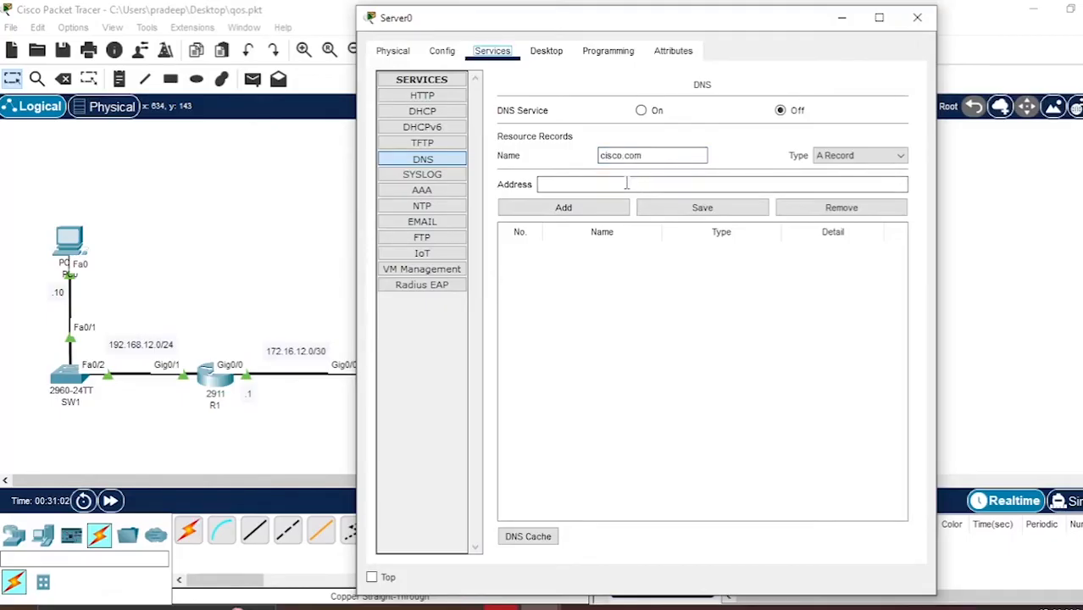
drag(634, 27, 808, 57)
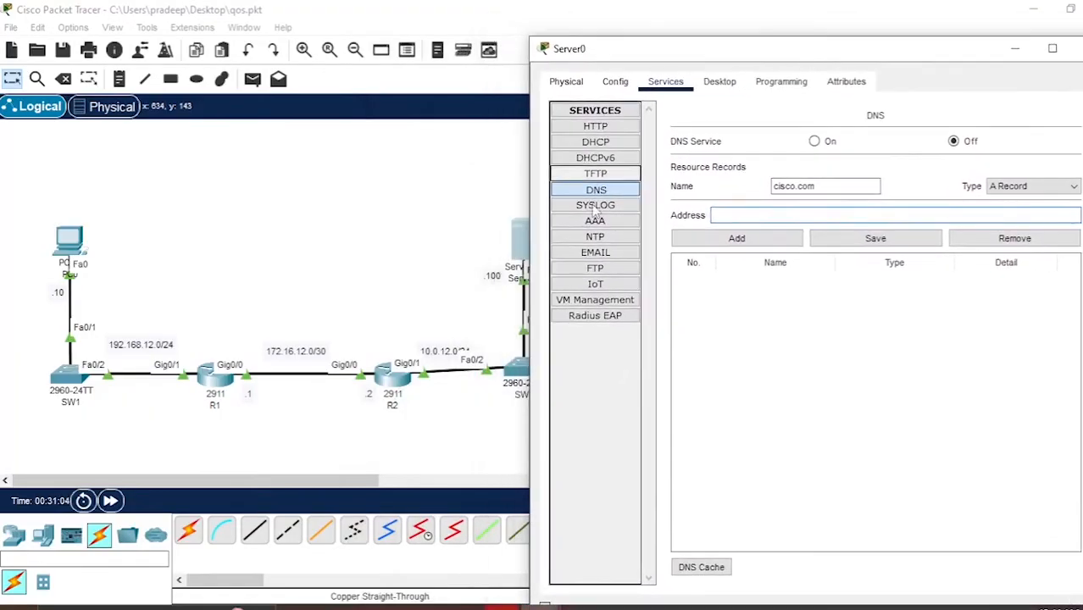
text(10)
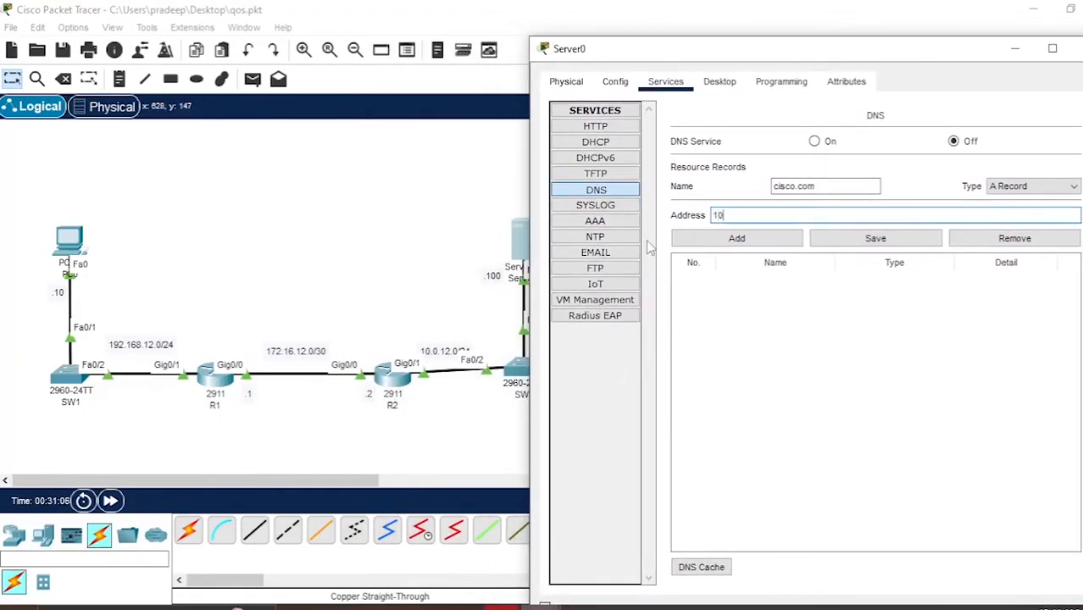
text(.0.12.100)
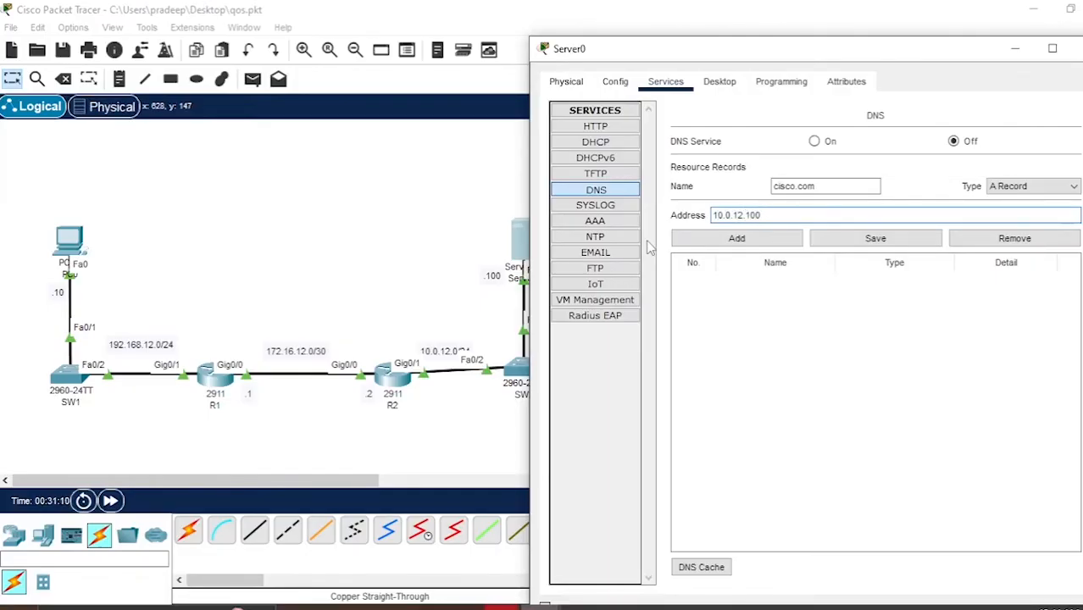
click(736, 239)
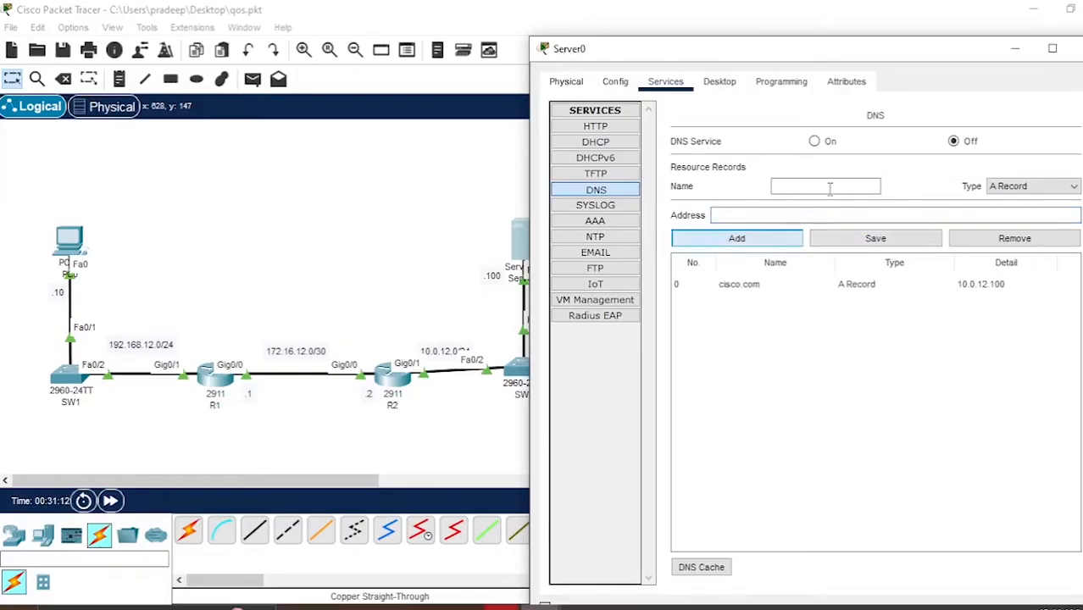
click(814, 141)
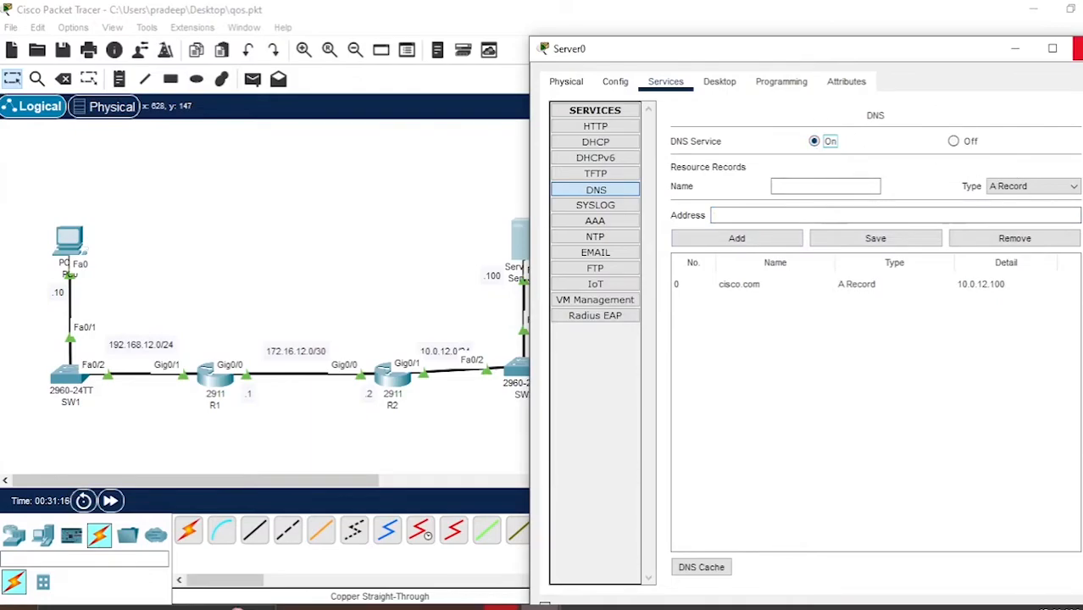
click(1076, 49)
- Send simple test PDUs from PC0 to Server0, to R1 and to R2
click(253, 79)
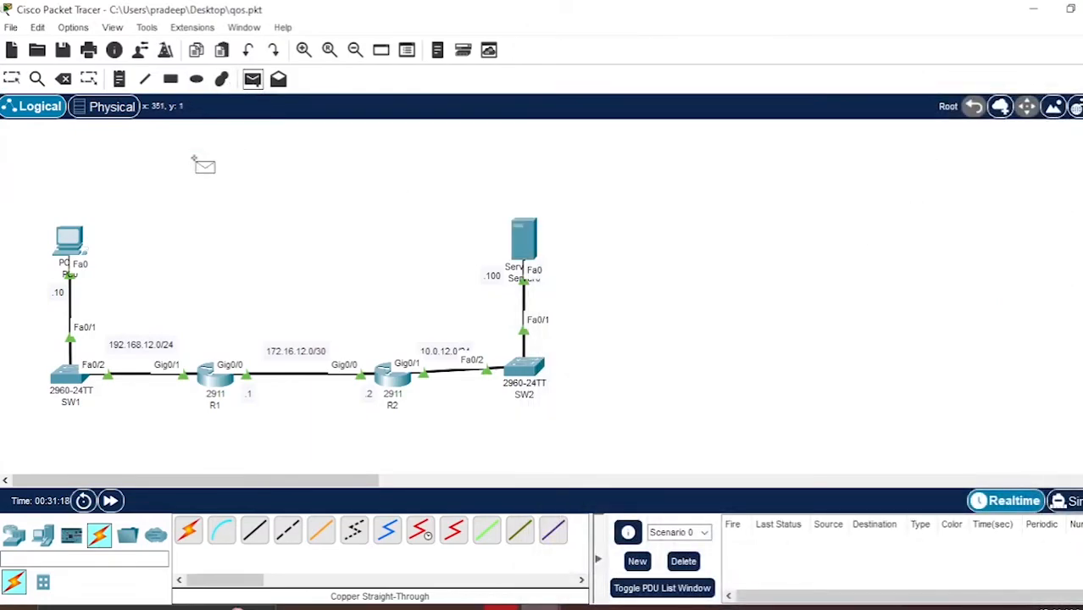
click(69, 243)
click(520, 247)
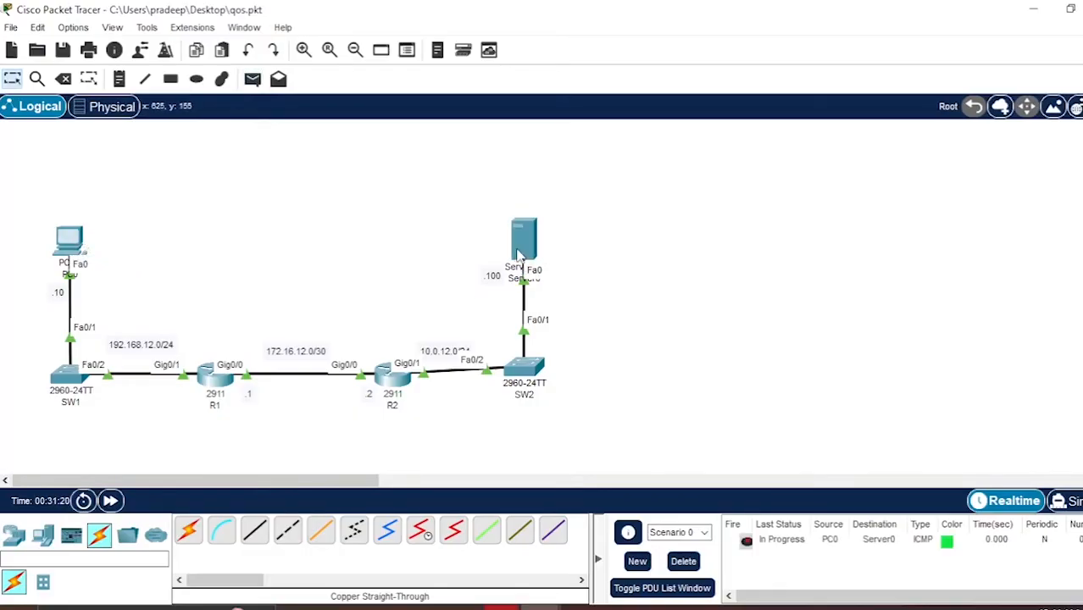
click(253, 79)
click(69, 247)
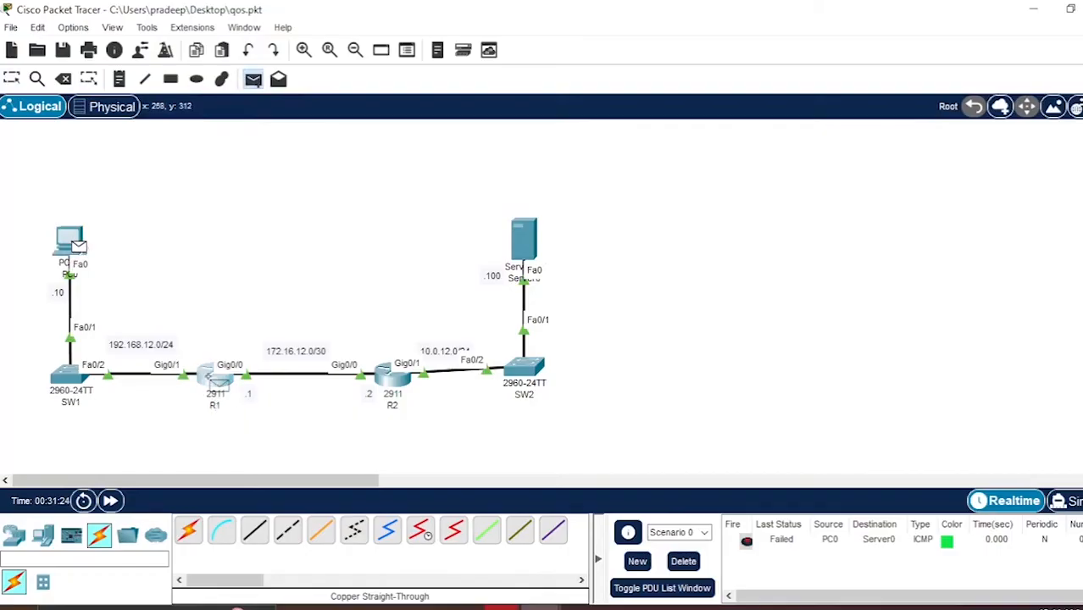
click(217, 379)
click(253, 79)
click(70, 246)
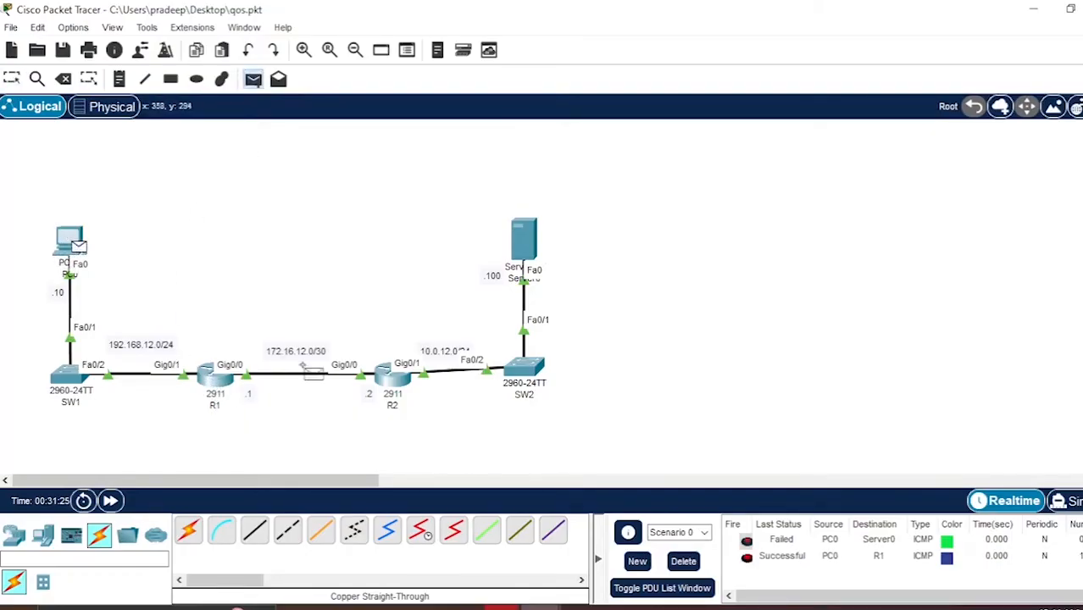
click(390, 376)
- Send two more simple PDUs from PC0 to Server0 and review the PDU list
click(252, 78)
click(70, 246)
click(524, 239)
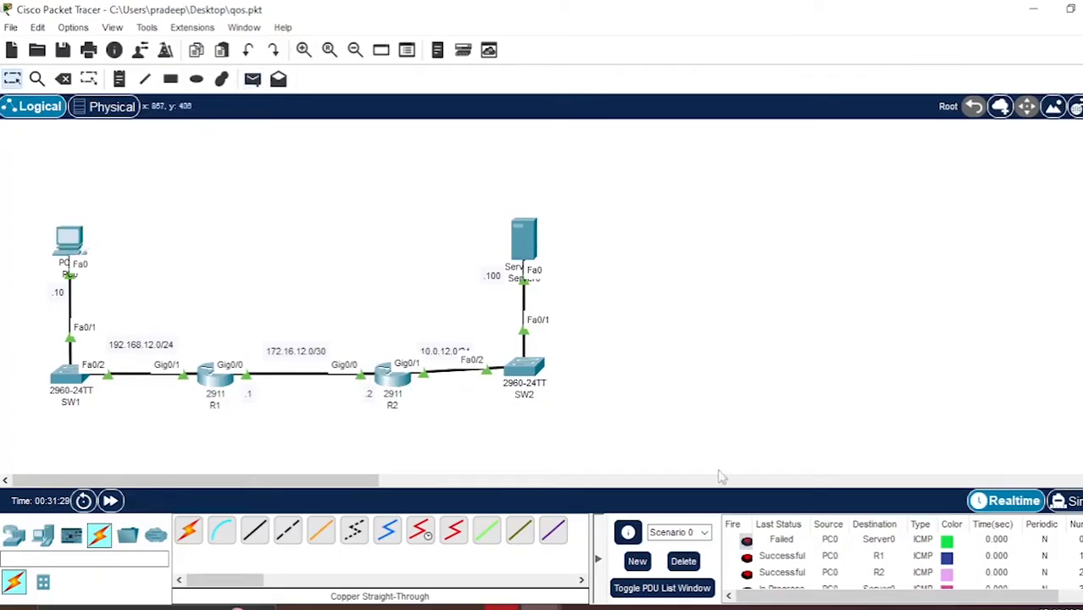
scroll(805, 559, down, 1)
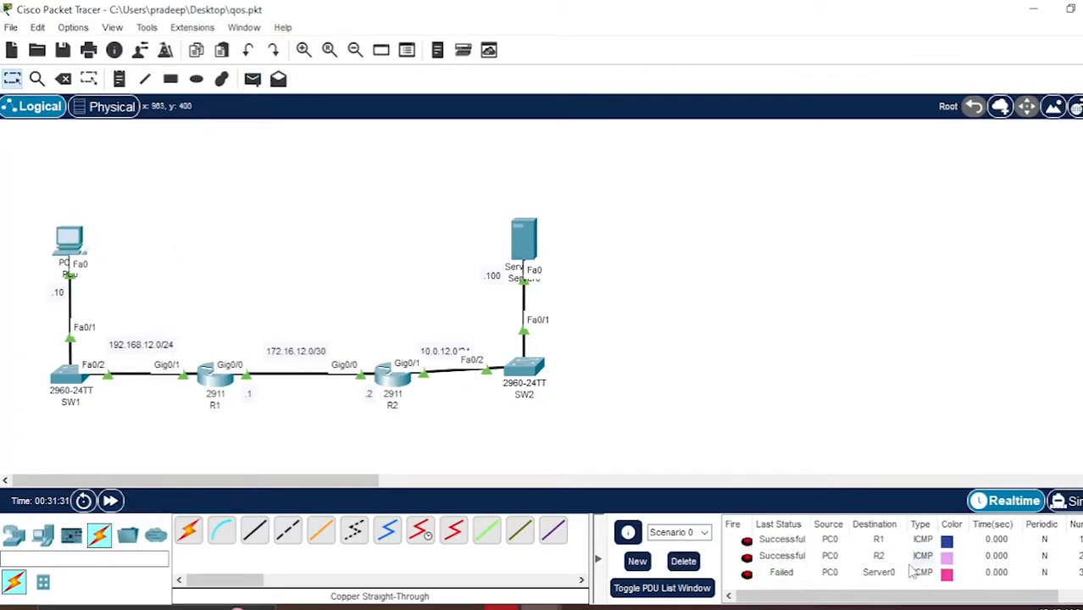
click(253, 79)
click(71, 242)
click(520, 240)
scroll(805, 559, down, 1)
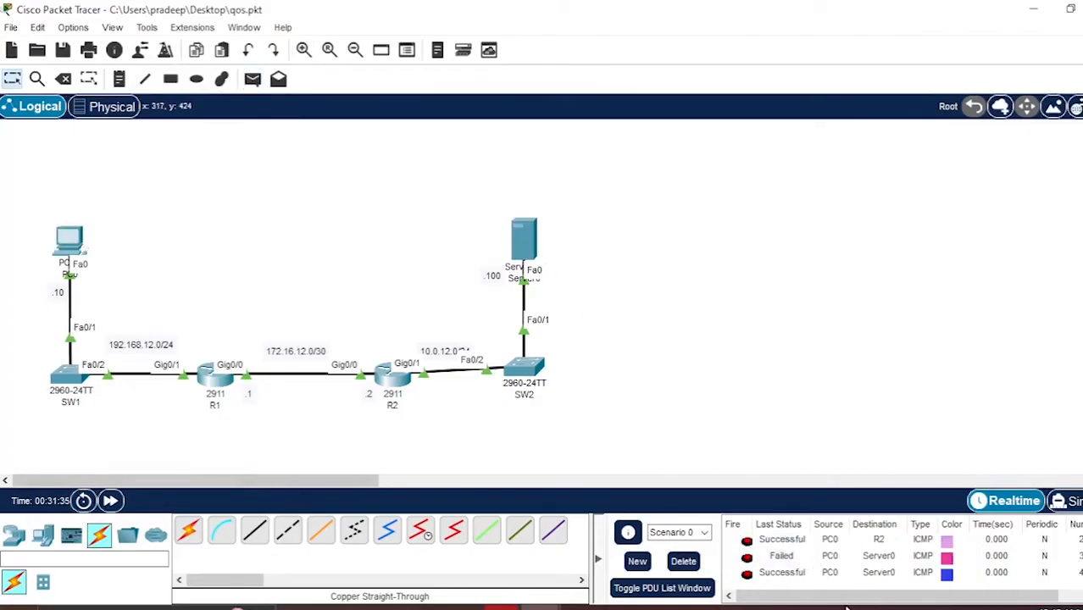
- Send a simple PDU from Server0 to PC0, then delete all PDUs in the scenario
click(252, 79)
click(524, 242)
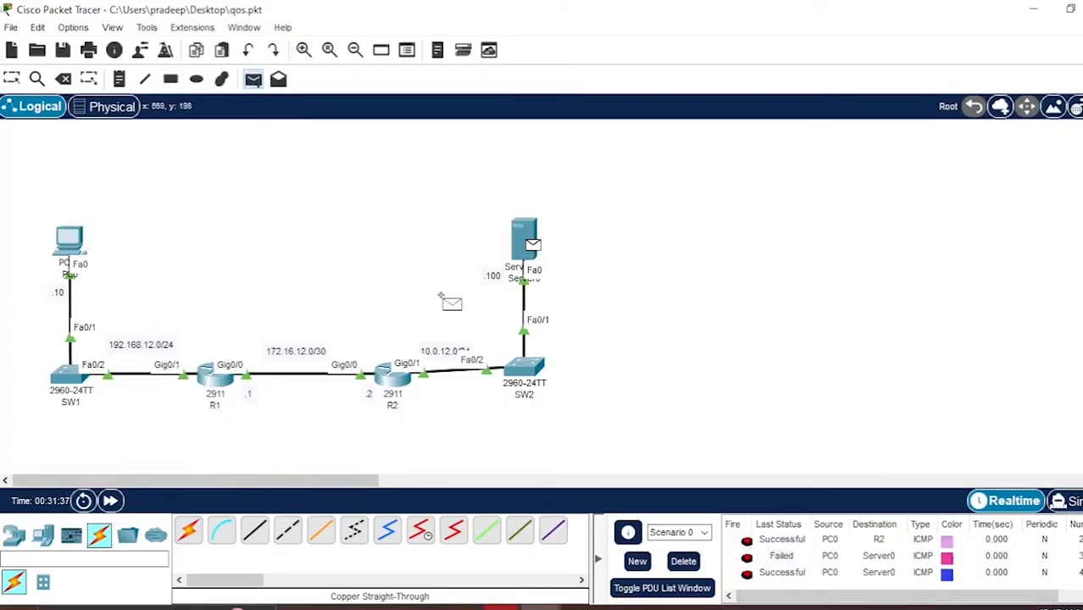
click(81, 246)
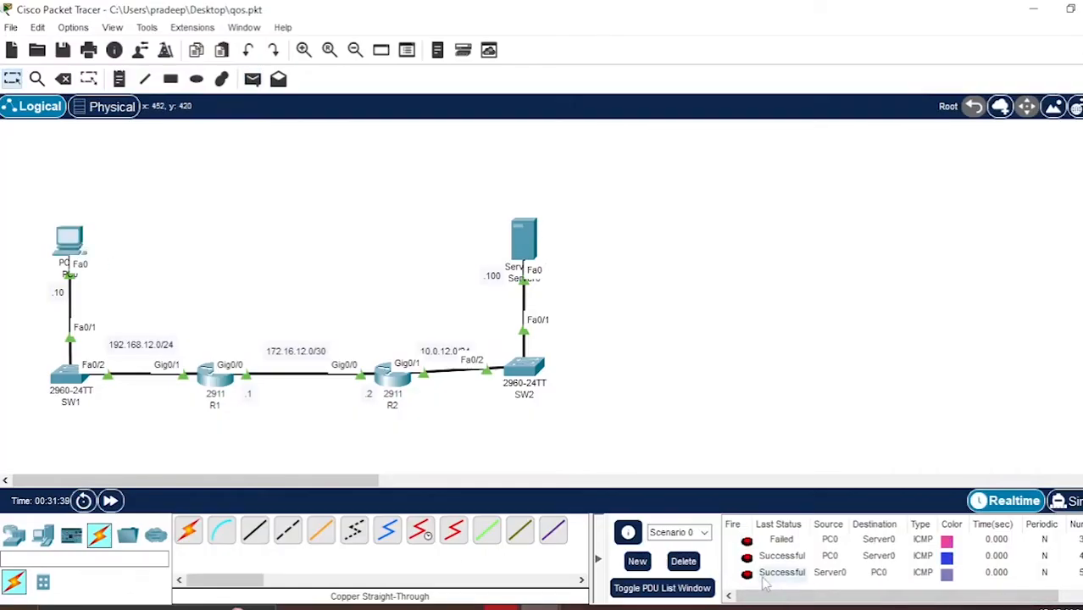
click(679, 563)
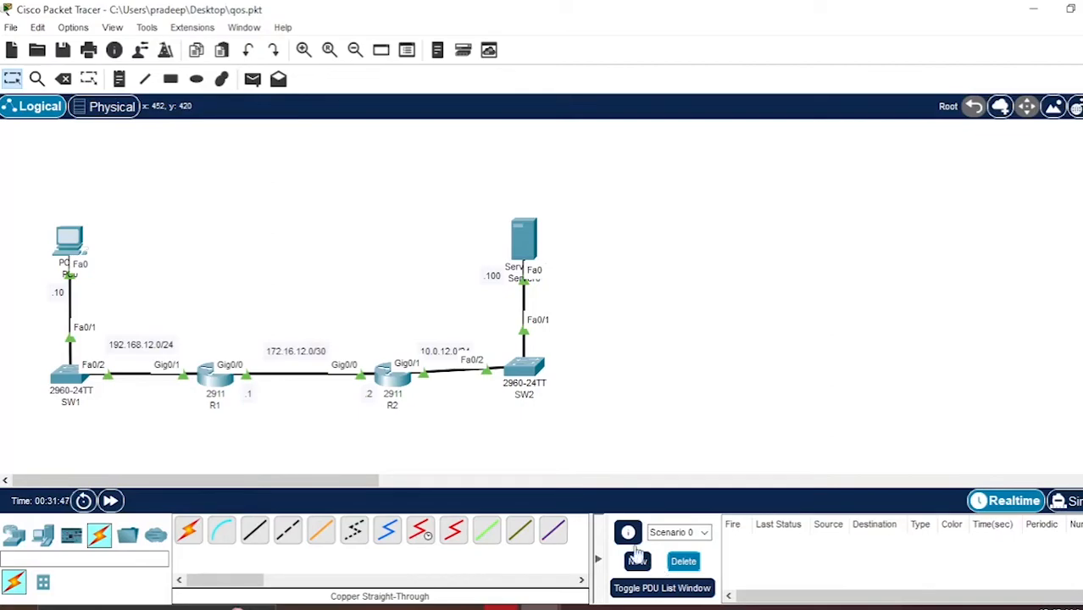
- Return to R1's CLI and create policy map g0/0_OUT
click(210, 386)
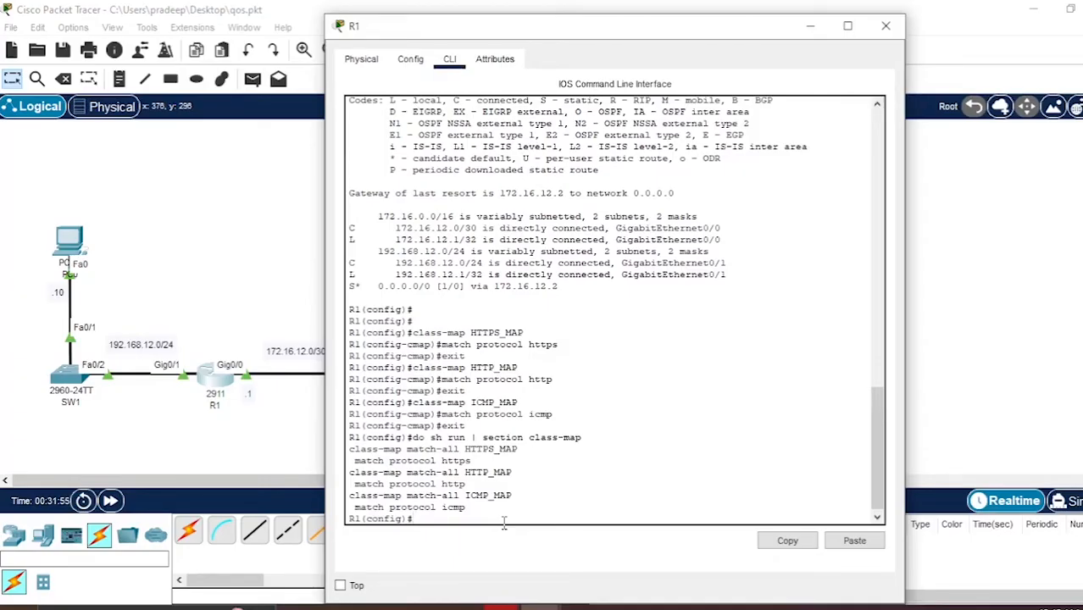
text(policy map g0/0_OUT)
key(Return)
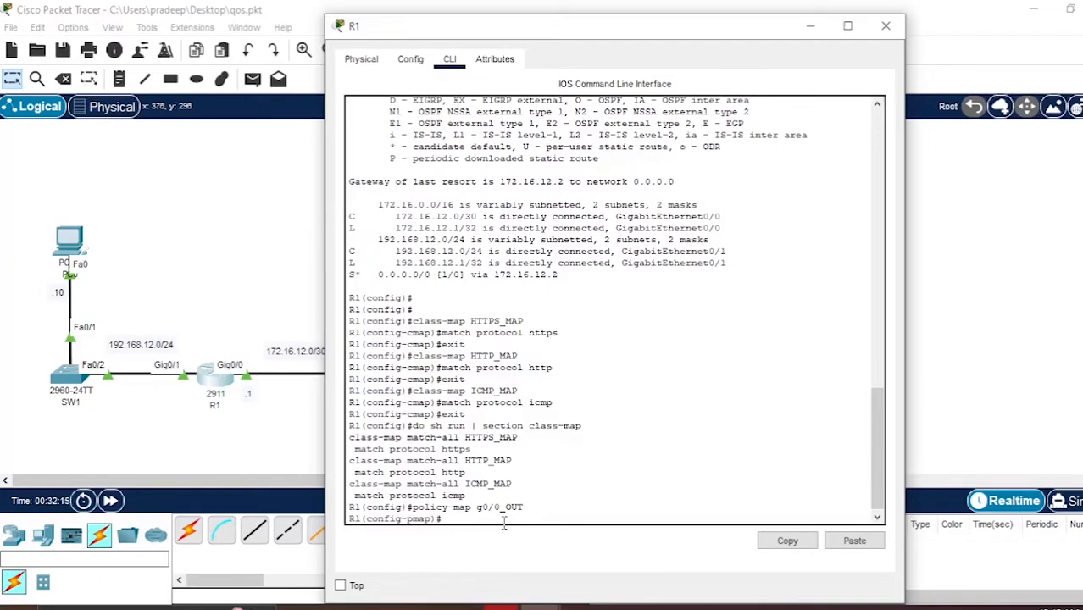
- Add class HTTPS_MAP to the policy map and set its IP DSCP to af31
text(class HTTPS_MAP)
key(Return)
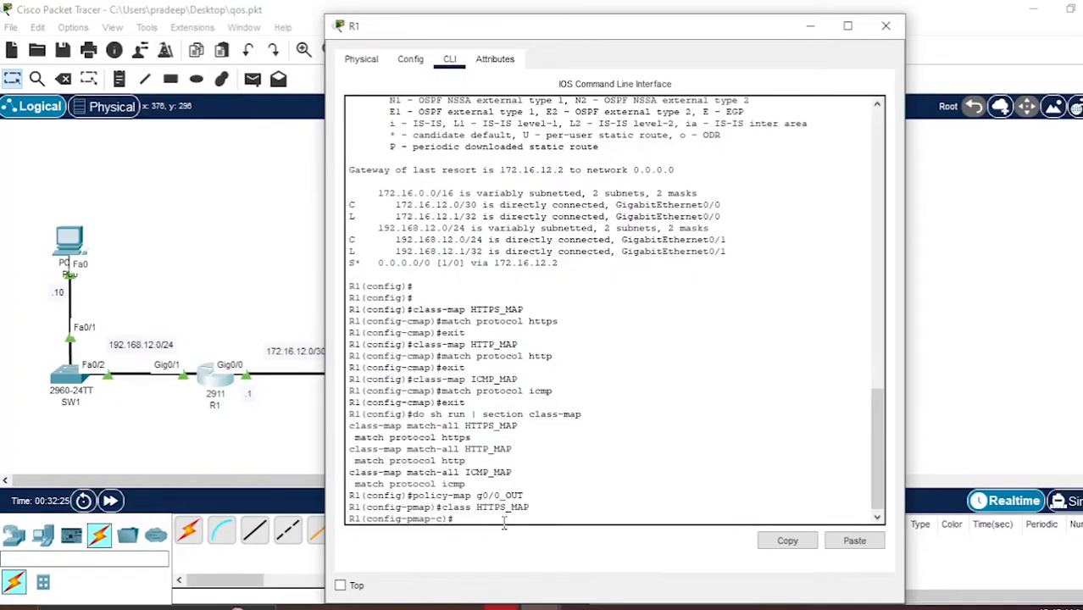
text(set ip dscp af31)
key(Return)
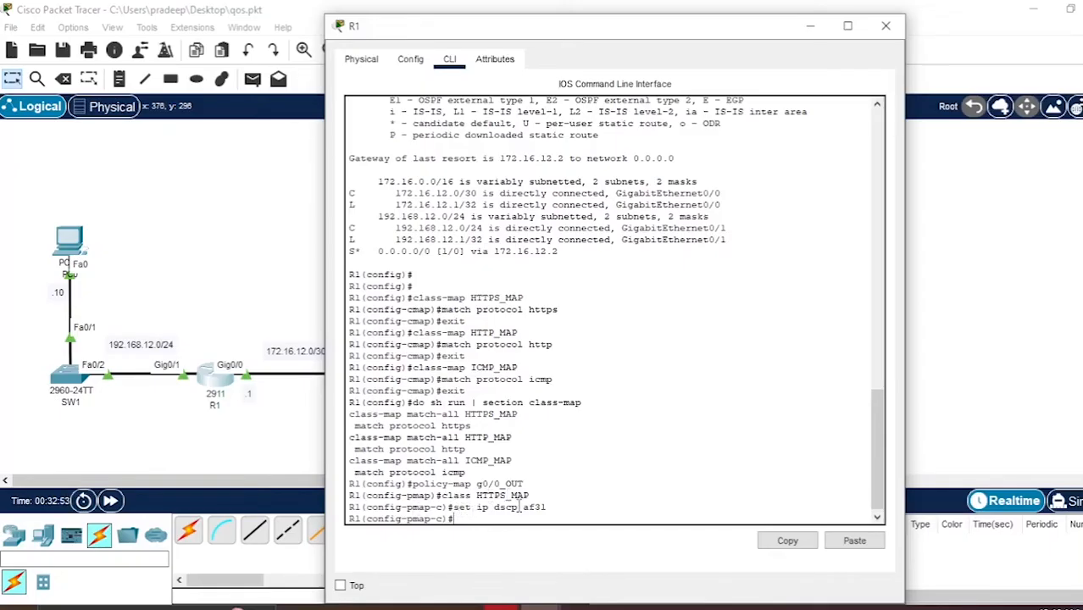
- Give the HTTPS_MAP class priority percent 10
drag(523, 506, 546, 507)
click(549, 508)
text(priority percen)
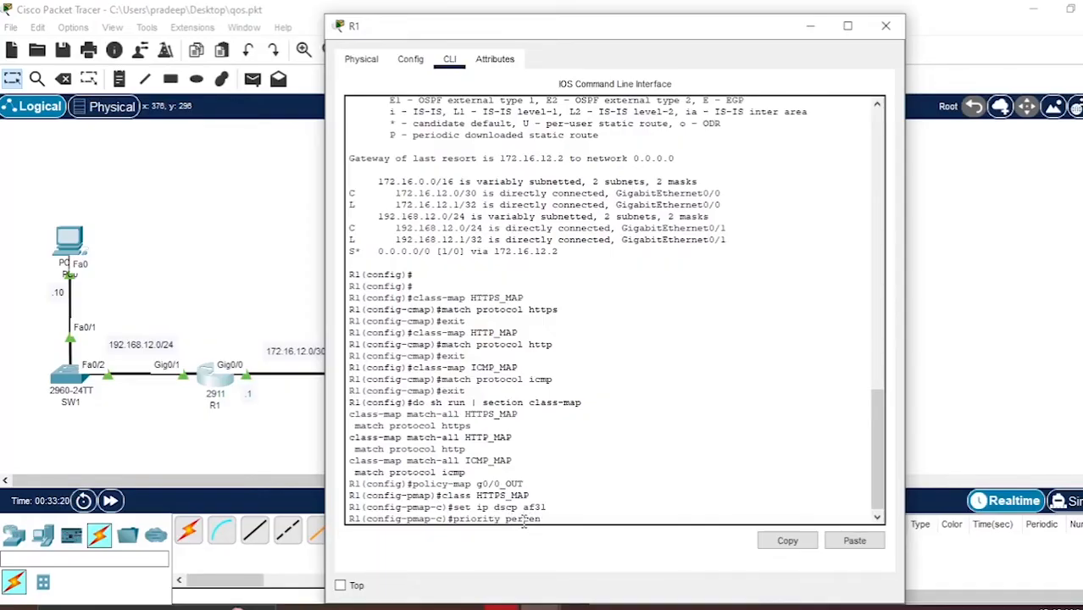
text(t 10)
key(Return)
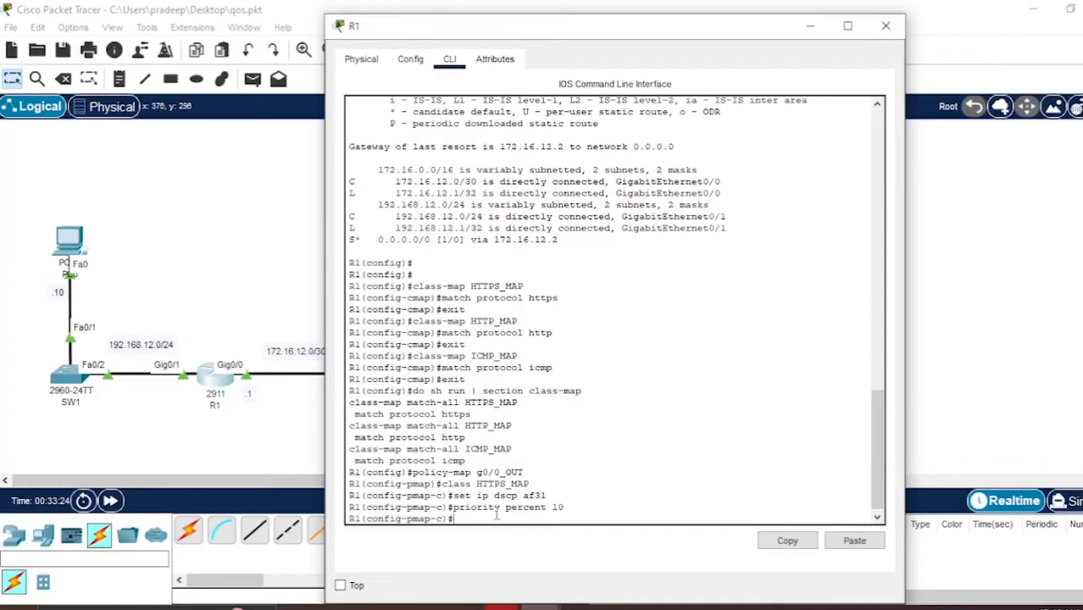
- Exit the HTTPS_MAP class configuration
drag(453, 507, 548, 507)
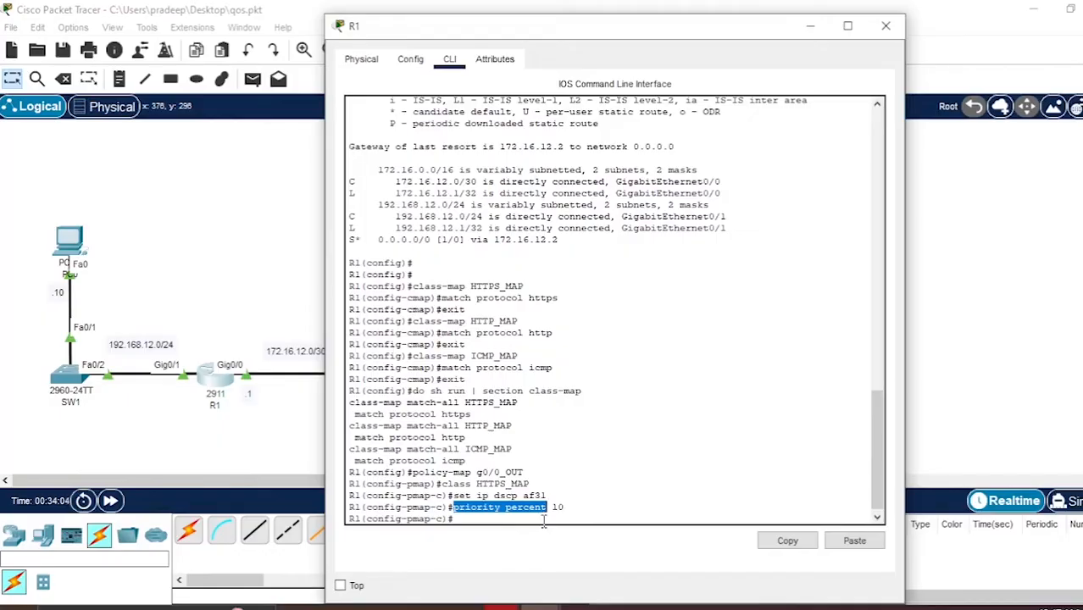
click(543, 521)
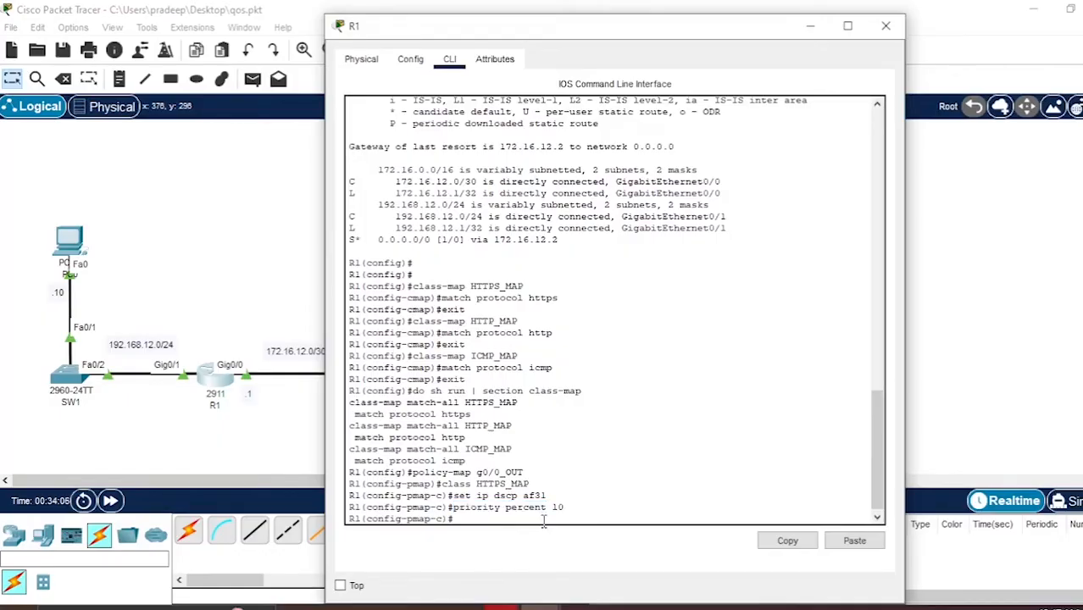
text(eix)
key(BackSpace)
key(BackSpace)
key(BackSpace)
text(xit)
key(Return)
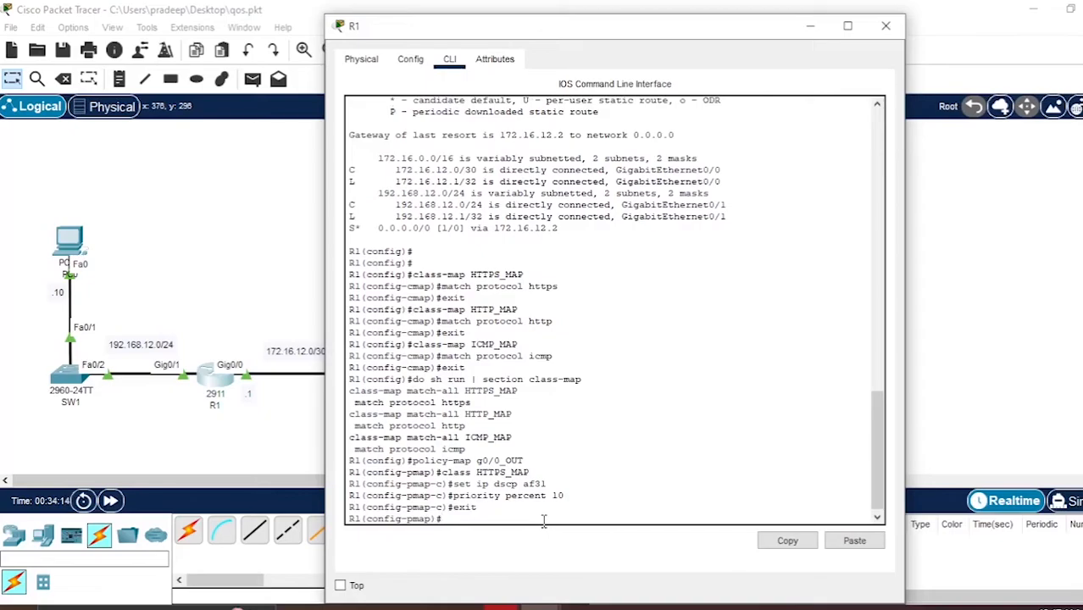
- Add class HTTP_MAP to the policy map and set its IP DSCP to af32
text(class HTTP_MAP)
key(Return)
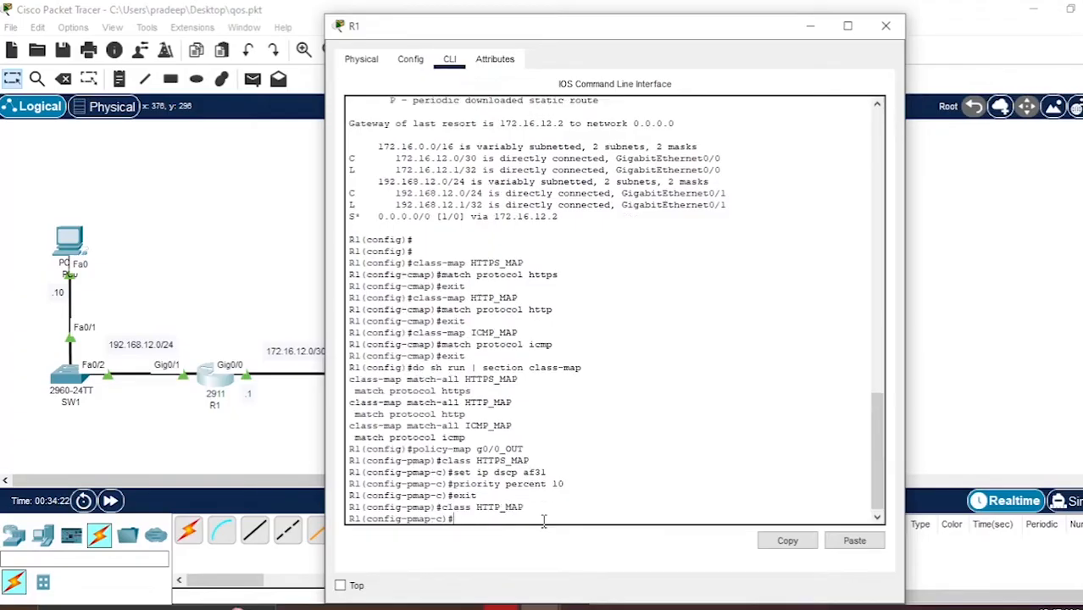
text(set ip dscp af32)
key(Return)
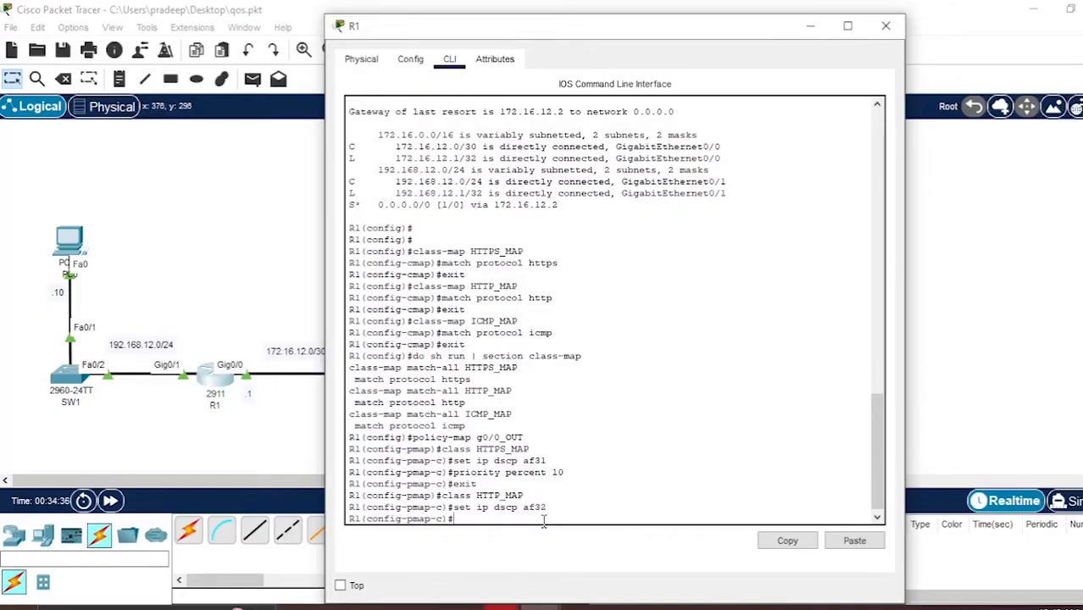
- Give the HTTP_MAP class bandwidth percent 10 and exit the class
text(bandwidth percent 10)
key(Return)
text(exit)
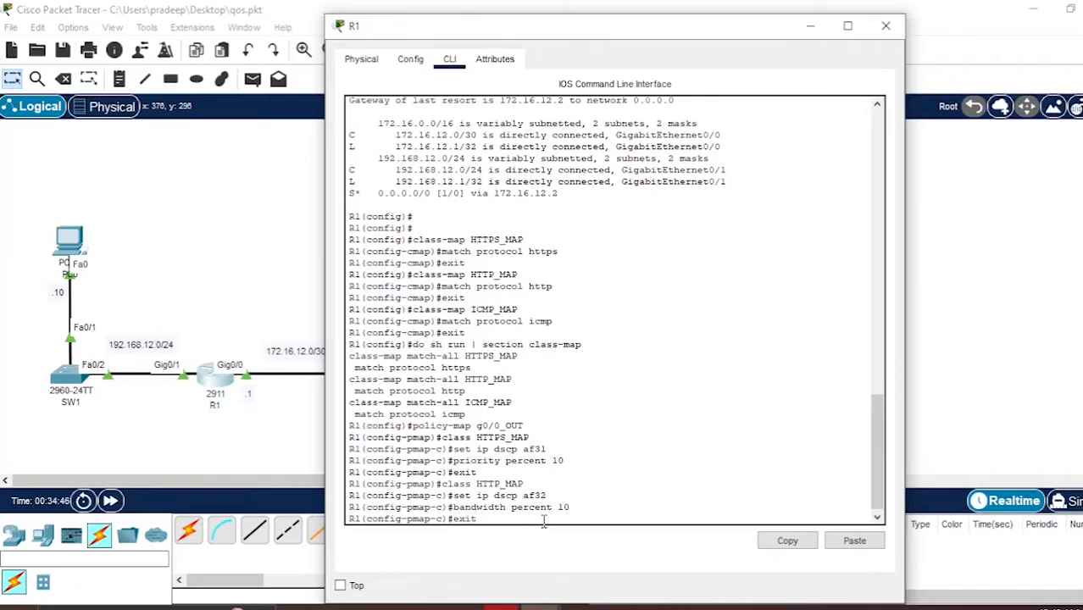
key(Return)
- Add class ICMP_MAP to the g0/0_OUT policy map
key(Up)
key(Up)
key(Up)
key(Up)
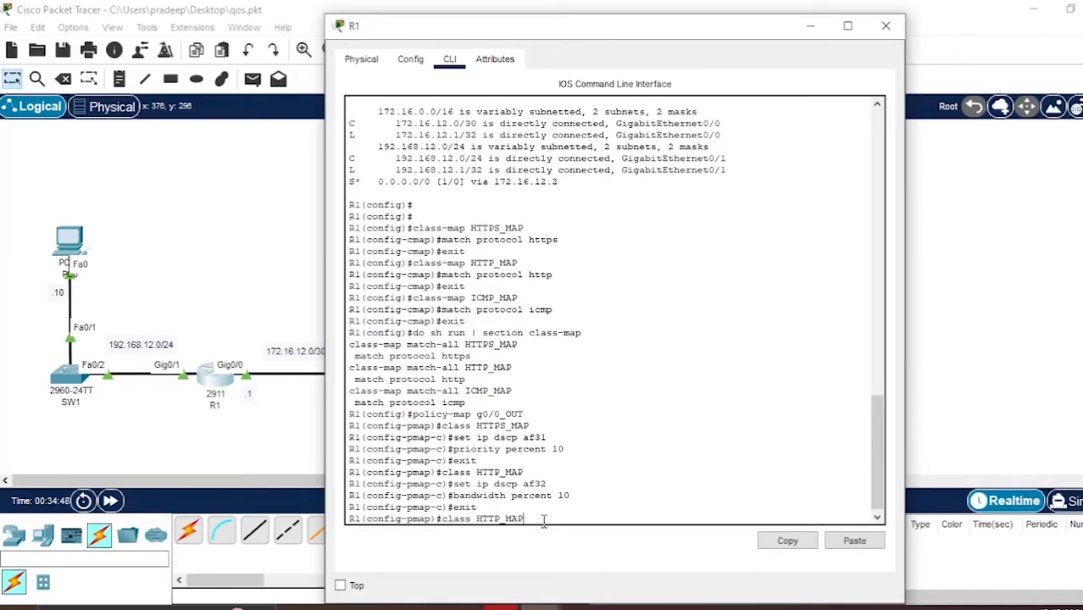
key(Left)
key(Left)
key(Left)
key(Left)
key(BackSpace)
key(BackSpace)
key(BackSpace)
key(BackSpace)
text(ICMP)
key(Return)
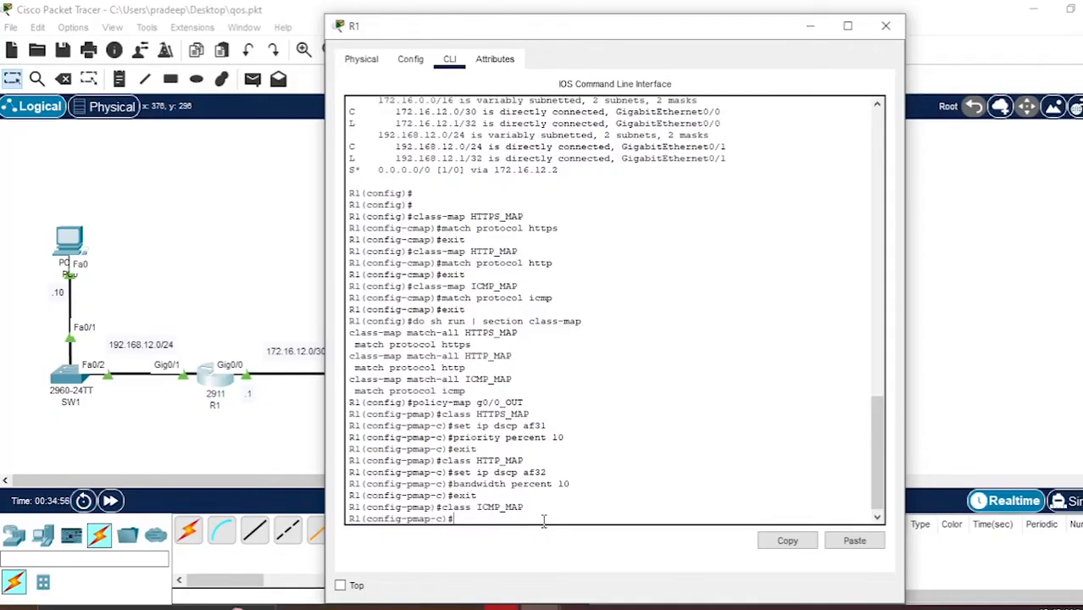
- Set the ICMP_MAP class IP DSCP to cs2, correcting the mistyped first attempt
key(Up)
key(Up)
key(Up)
key(Up)
key(BackSpace)
key(BackSpace)
key(BackSpace)
key(BackSpace)
text(cs2)
key(Return)
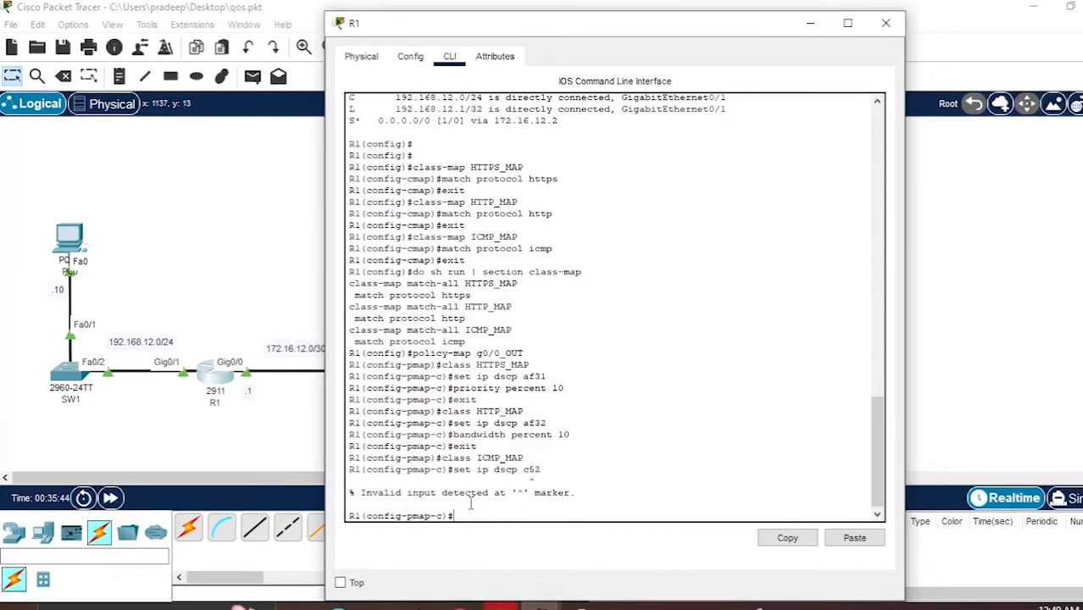
key(Up)
key(BackSpace)
key(BackSpace)
text(s2)
key(Return)
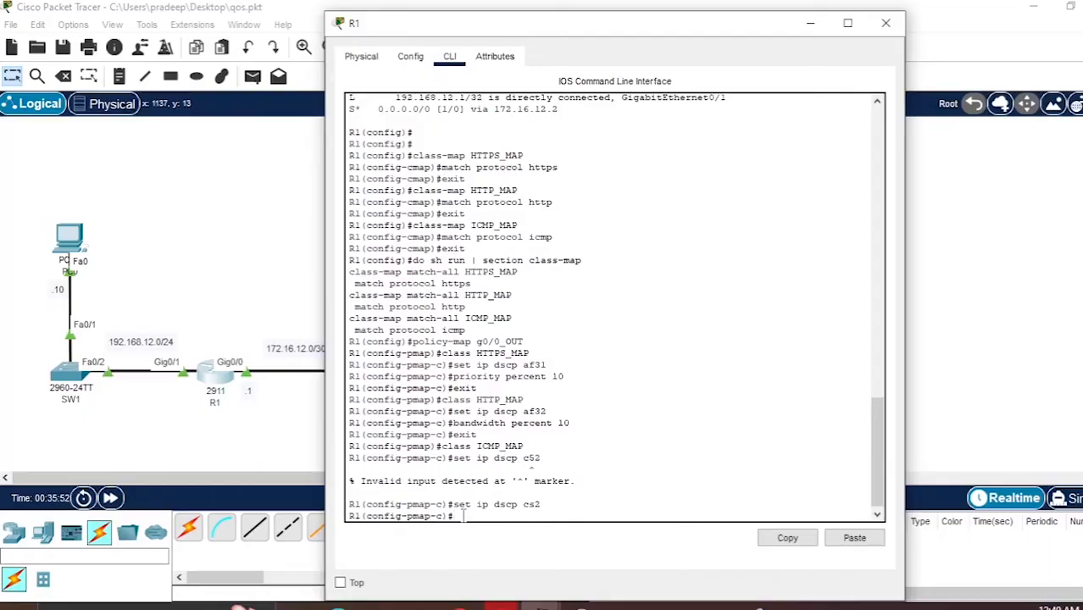
- Give the ICMP_MAP class bandwidth percent 5 and exit the class
key(Up)
key(Up)
key(Up)
key(Up)
key(Up)
key(BackSpace)
key(BackSpace)
text(5)
key(Return)
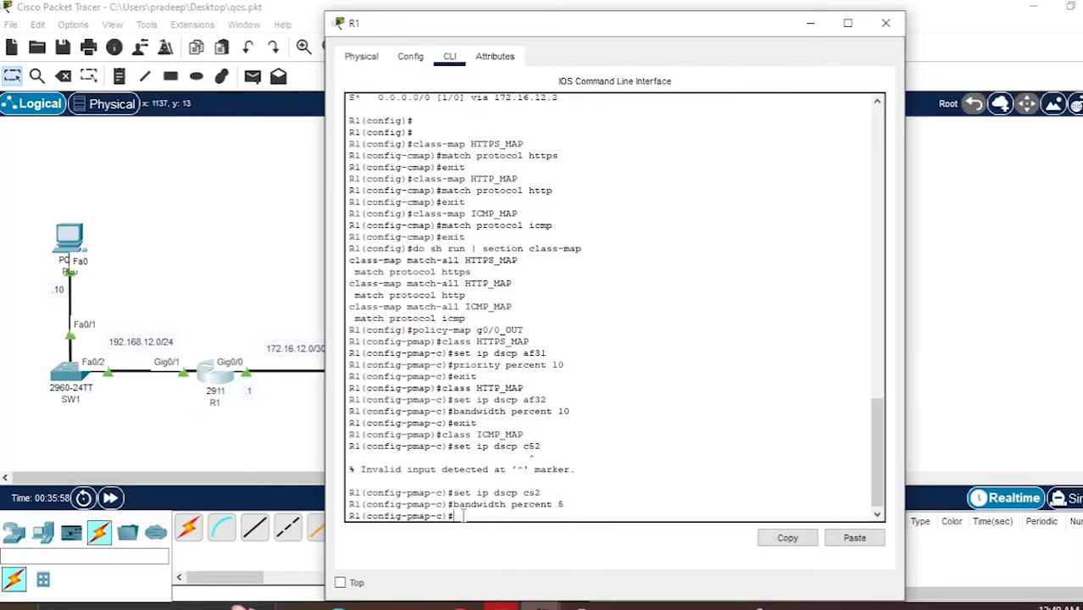
text(exit)
key(Return)
- Display the running configuration's policy-map section to review the g0/0_OUT policy
text(d)
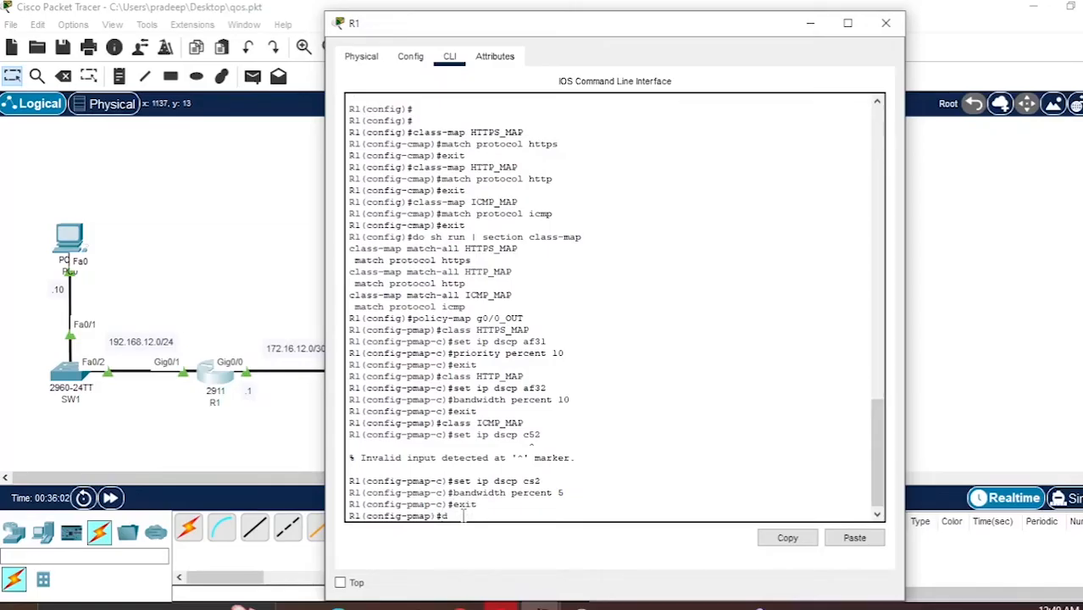
text(o sh run | section policy-map)
key(Return)
key(Return)
key(Return)
key(Return)
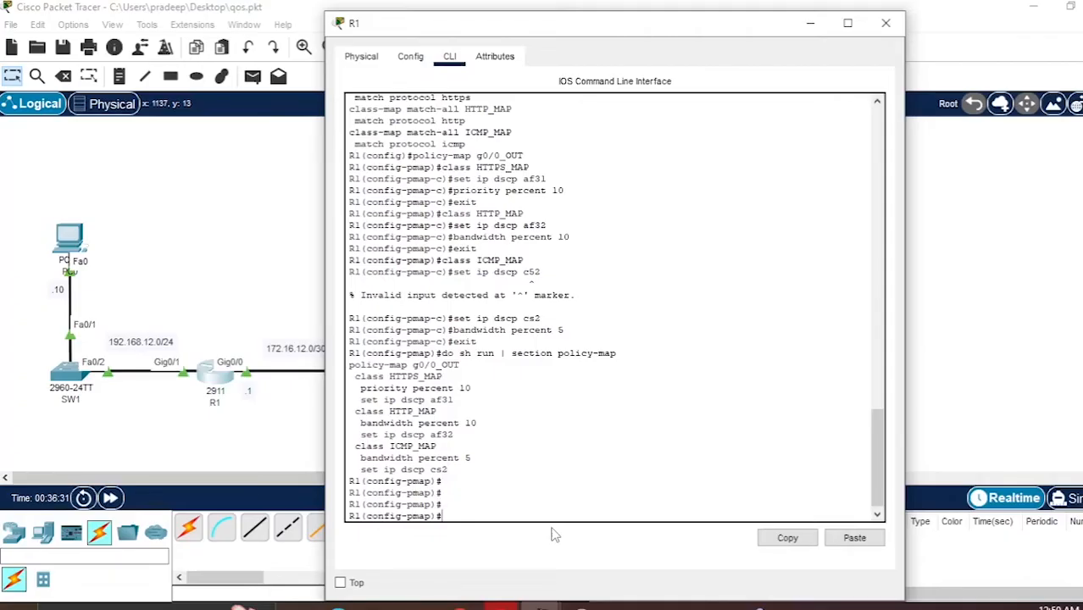
- Apply policy map g0/0_OUT as an output service policy on interface g0/0, exit and close R1
text(exit)
key(Return)
text(int g0/0)
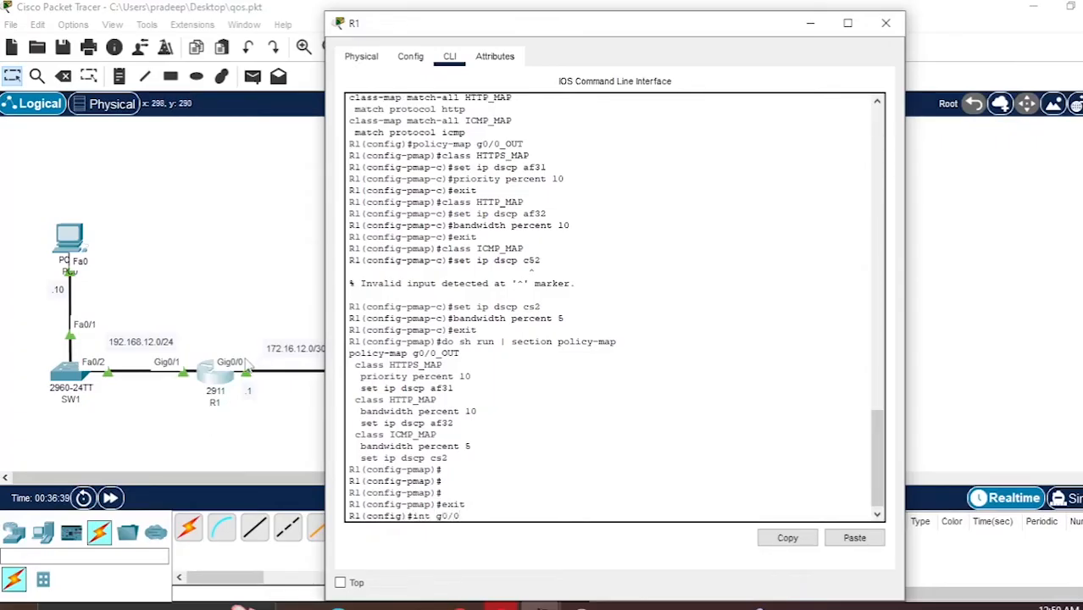
key(Return)
text(service-policy output g0/0_OUT)
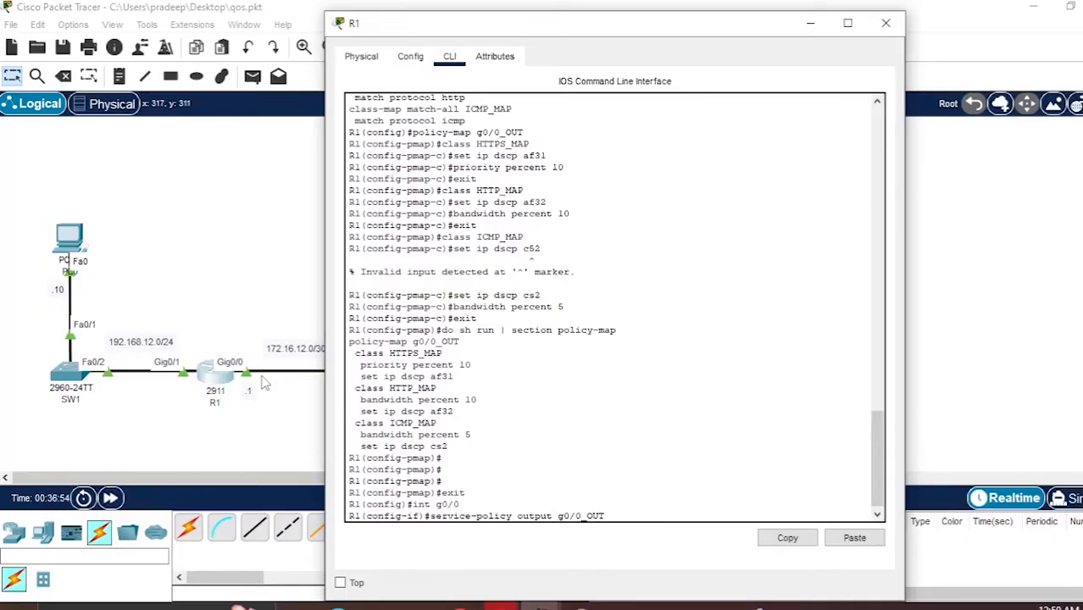
key(Return)
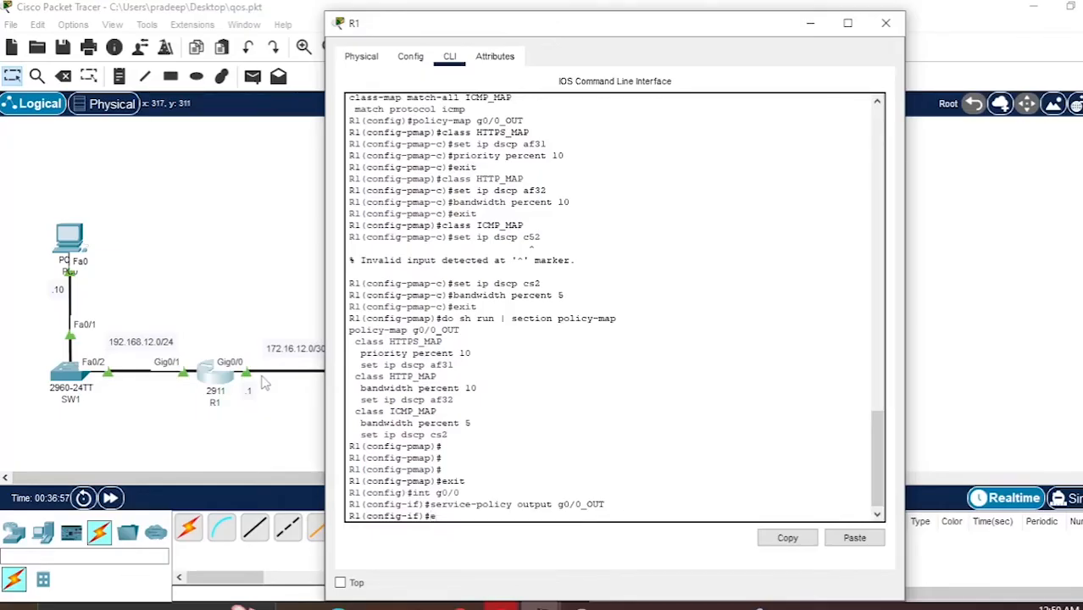
text(exit)
key(Return)
key(Return)
key(Return)
key(Return)
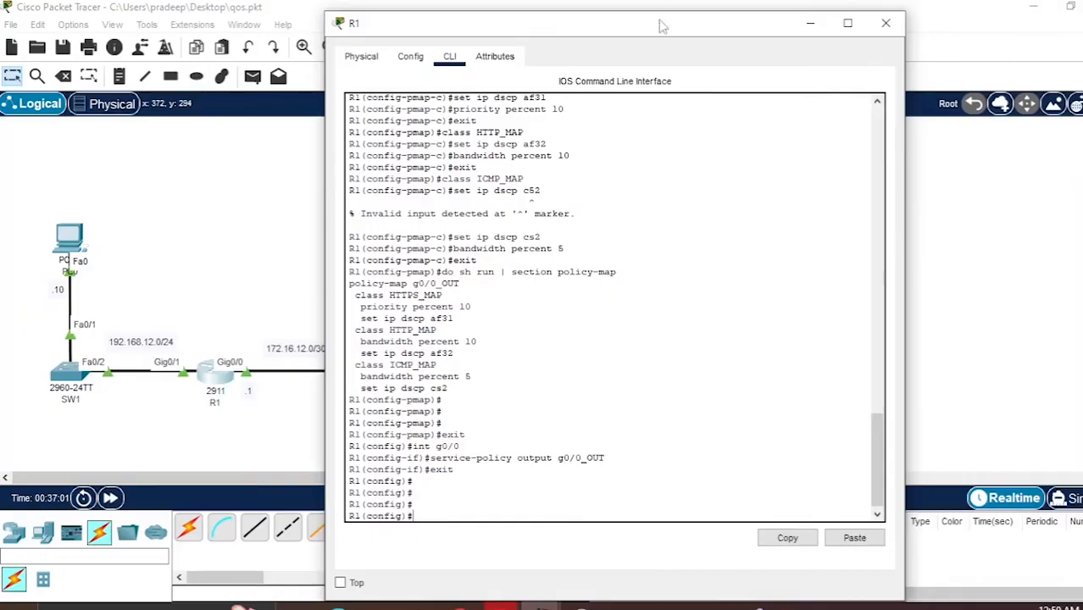
click(886, 23)
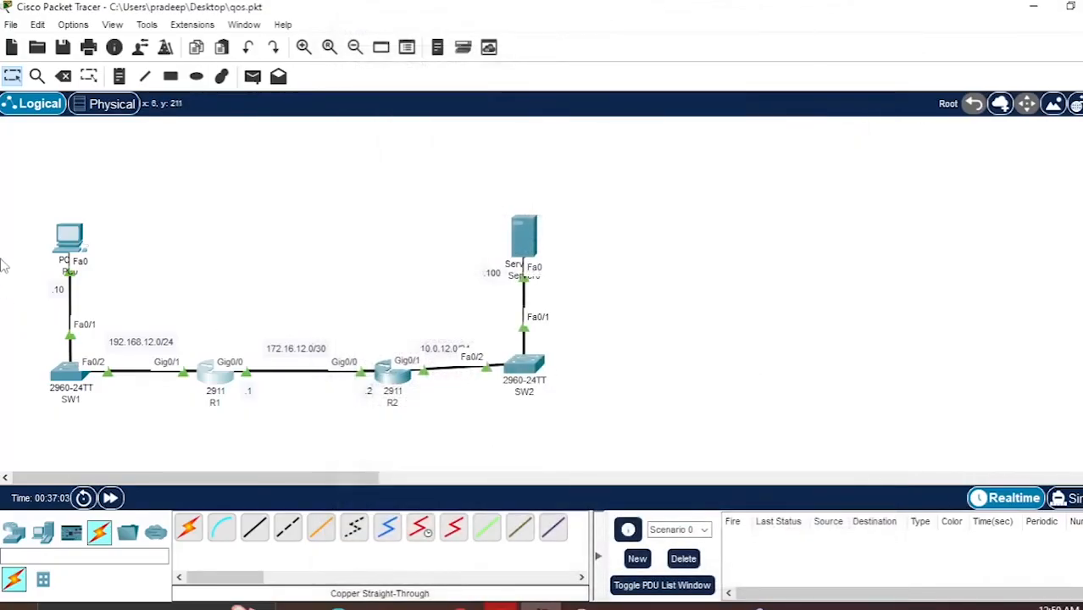
- Ping cisco.com from PC0's command prompt, then close the PC0 window
click(82, 245)
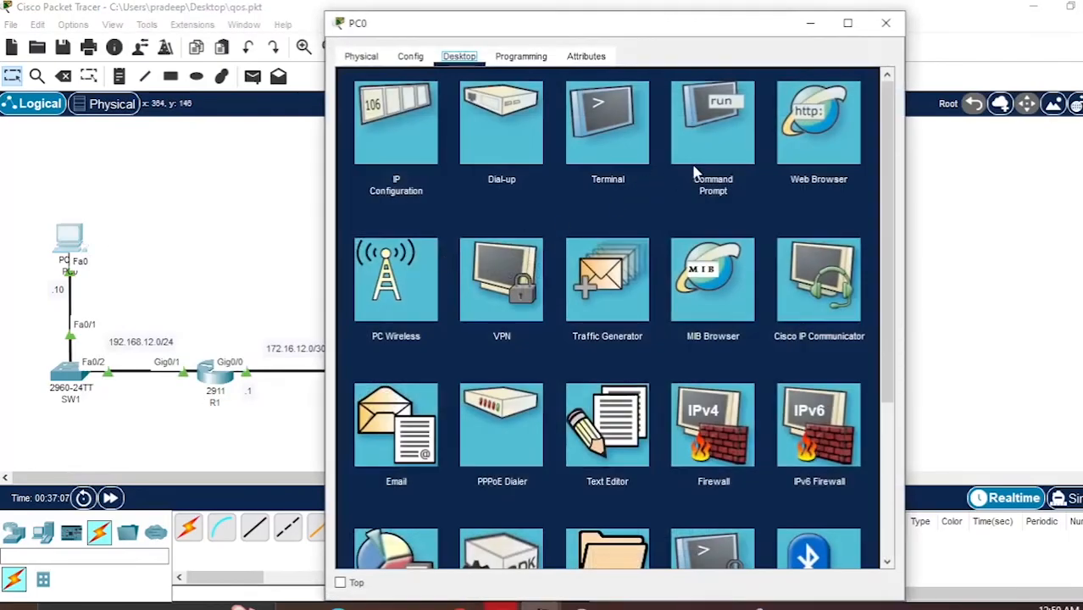
click(695, 173)
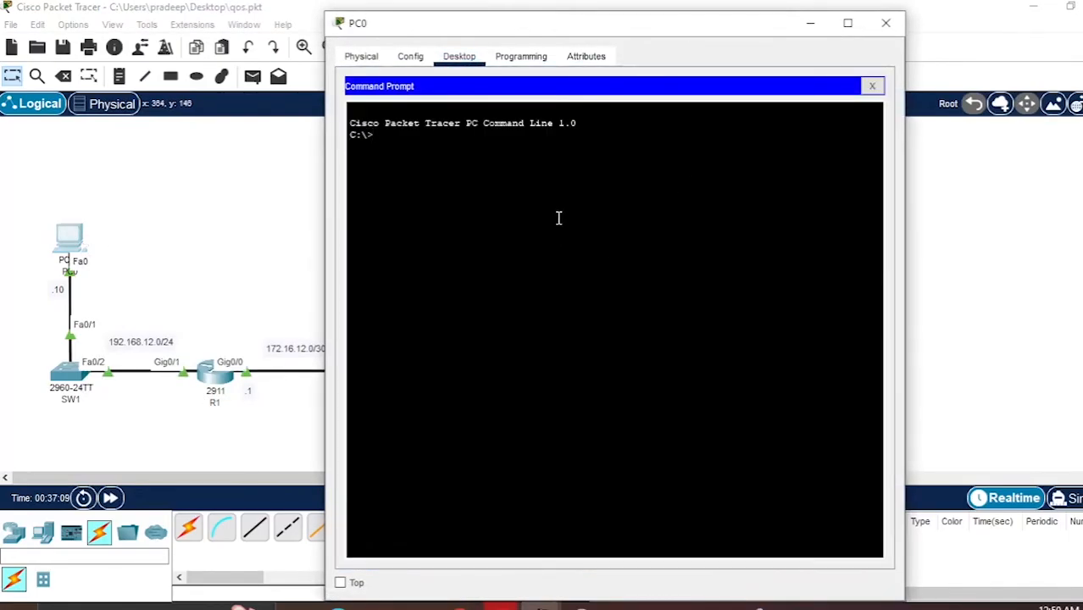
text(ping cisco.com)
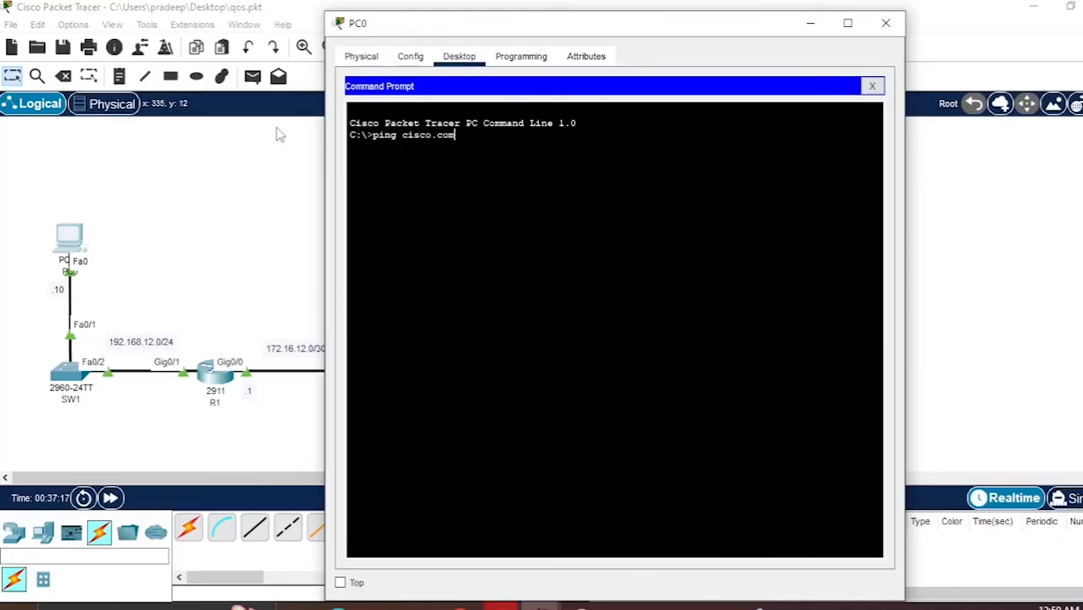
key(Return)
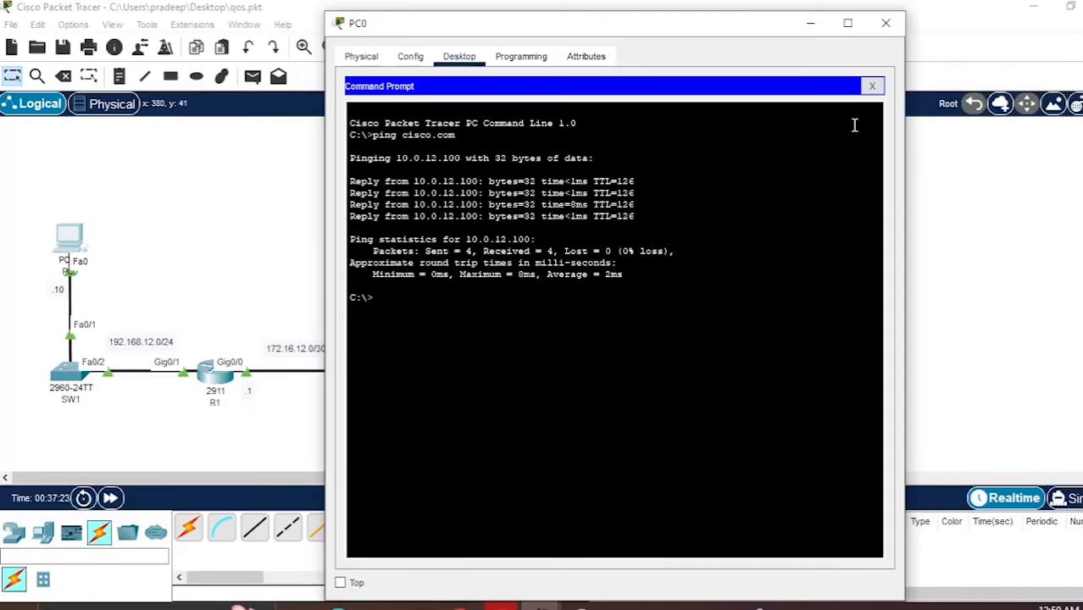
click(872, 86)
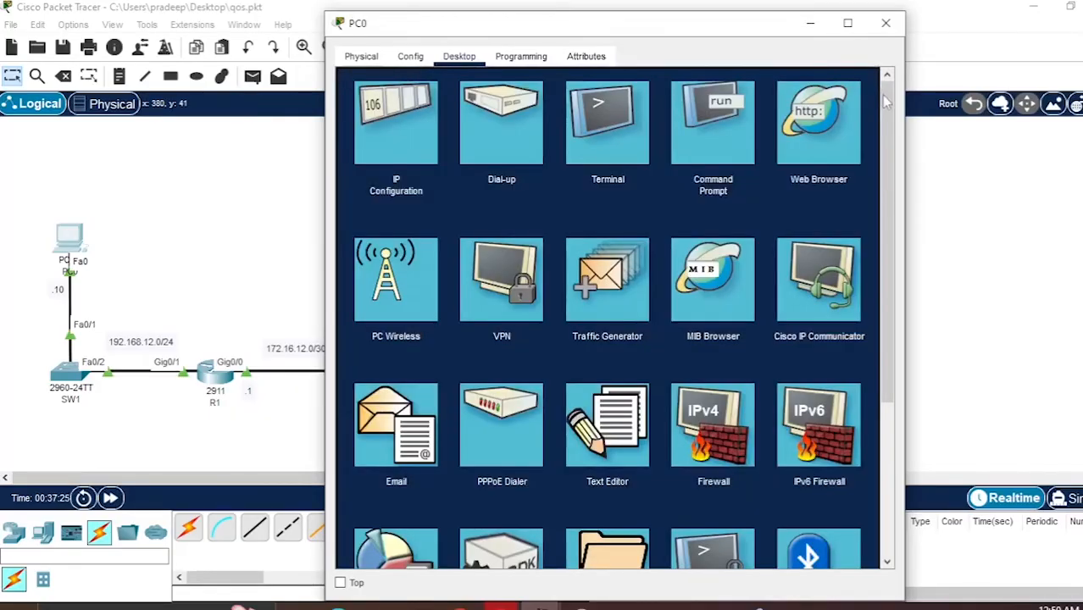
click(886, 23)
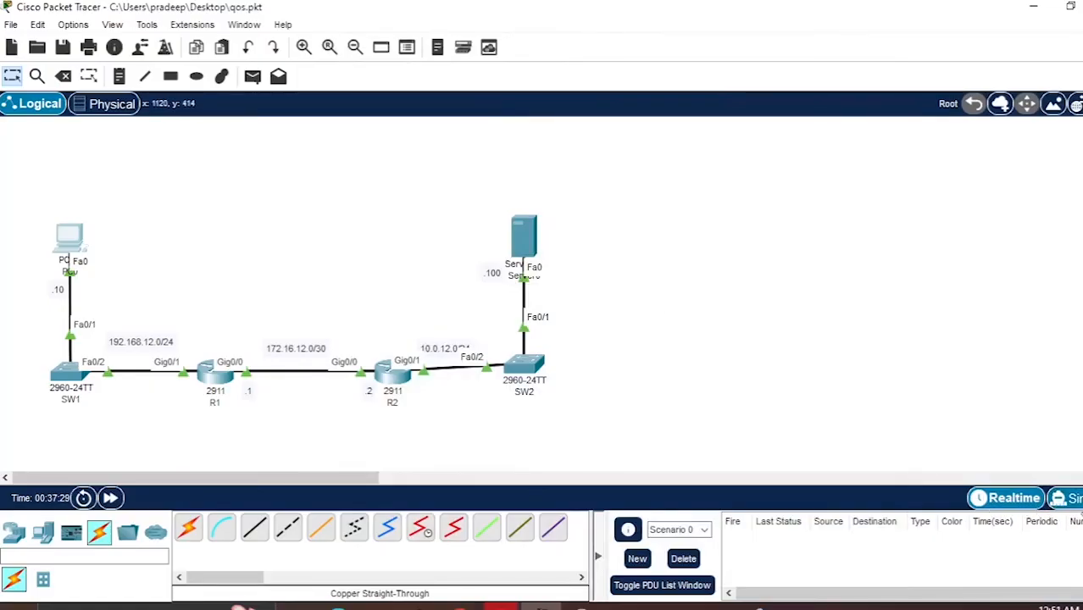
- Switch to simulation mode and run ping cisco.com again from PC0's command prompt
click(1066, 498)
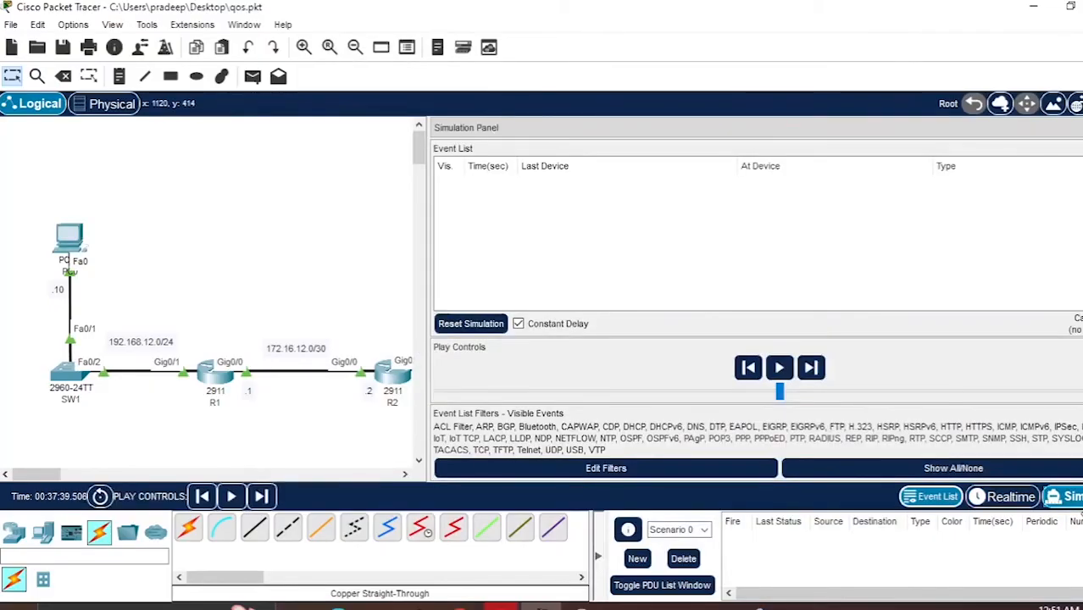
click(69, 238)
click(693, 200)
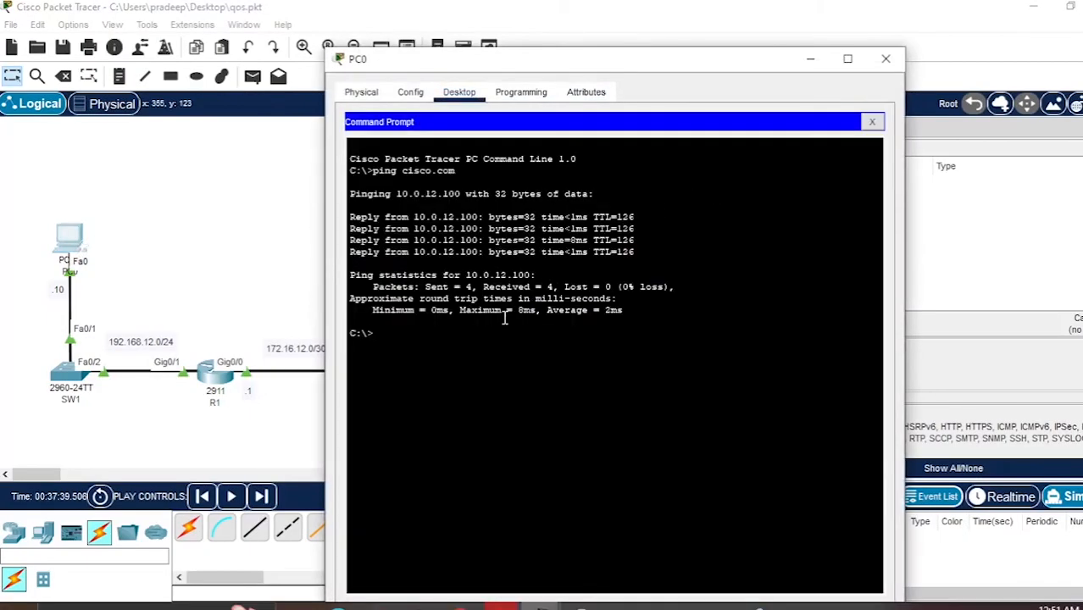
key(Up)
key(Return)
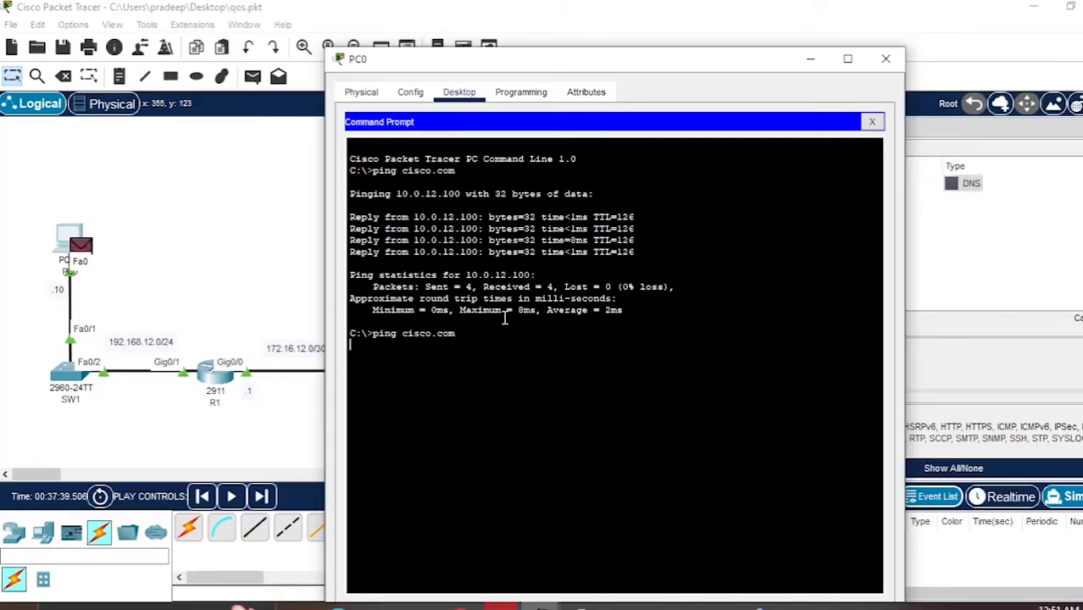
click(810, 59)
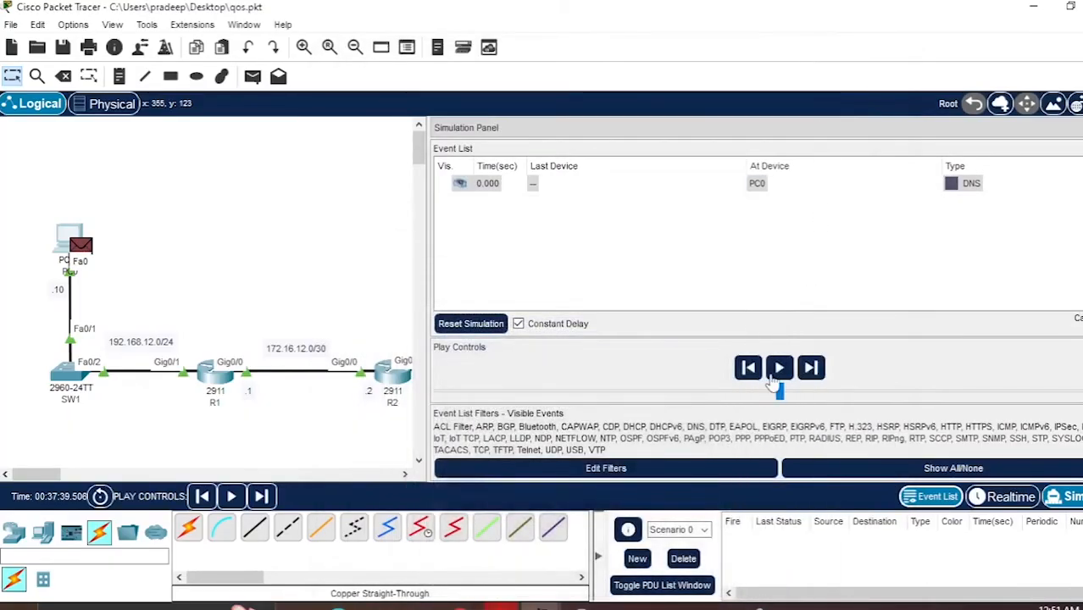
- Step through the simulation to follow the DNS packet from PC0 to the server and back
click(810, 369)
click(810, 370)
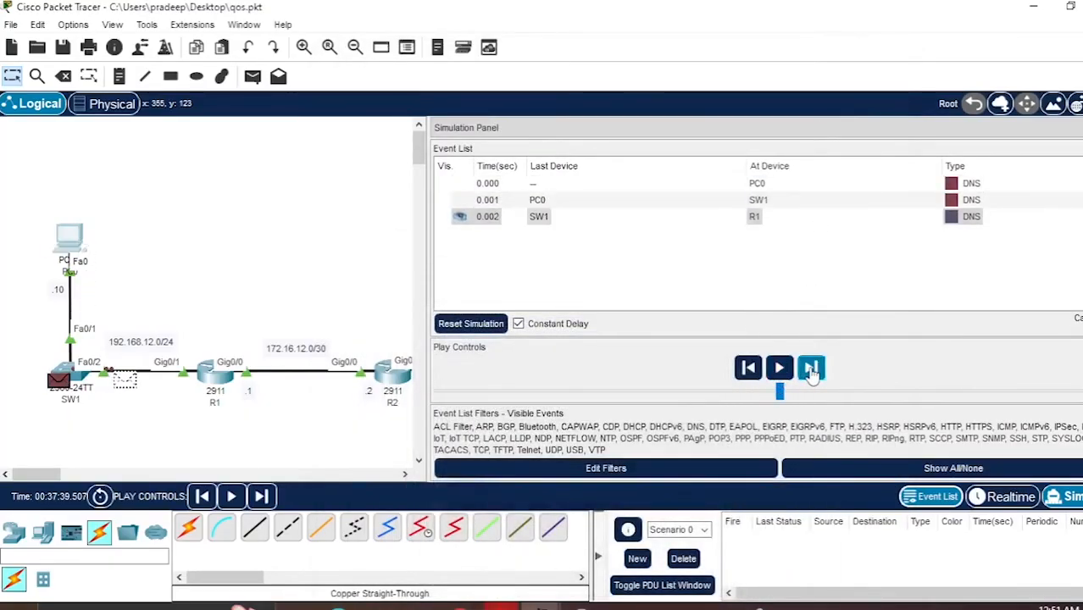
click(811, 369)
click(810, 370)
click(810, 369)
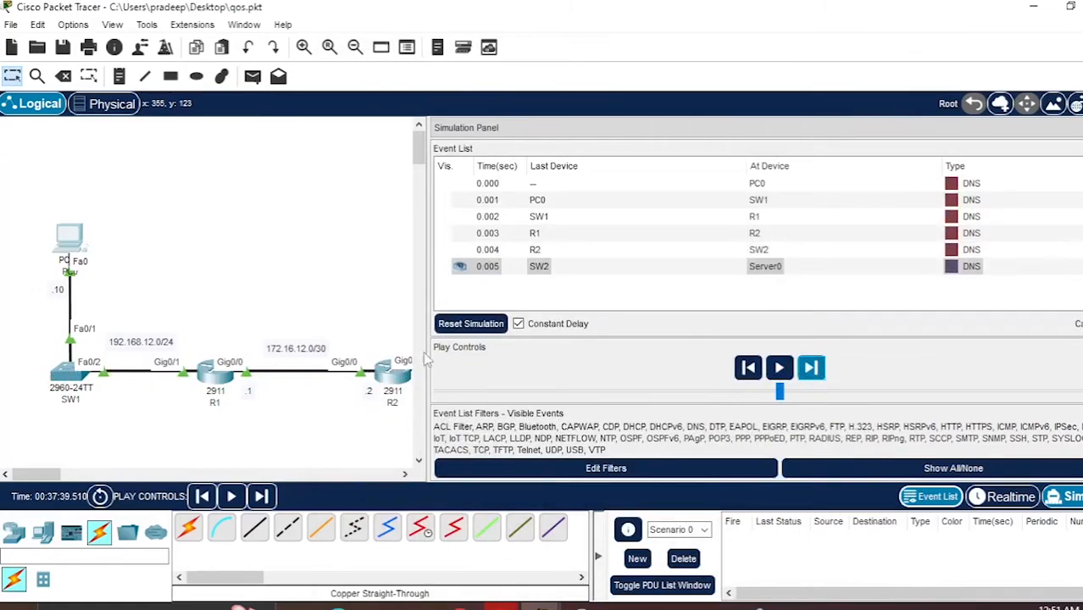
drag(421, 329, 599, 327)
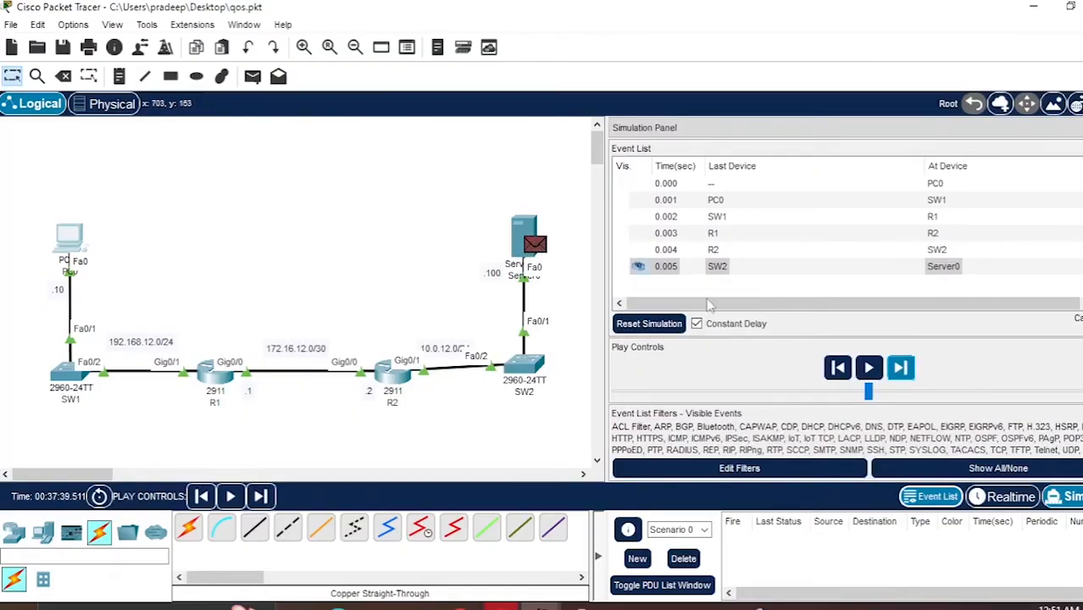
click(904, 373)
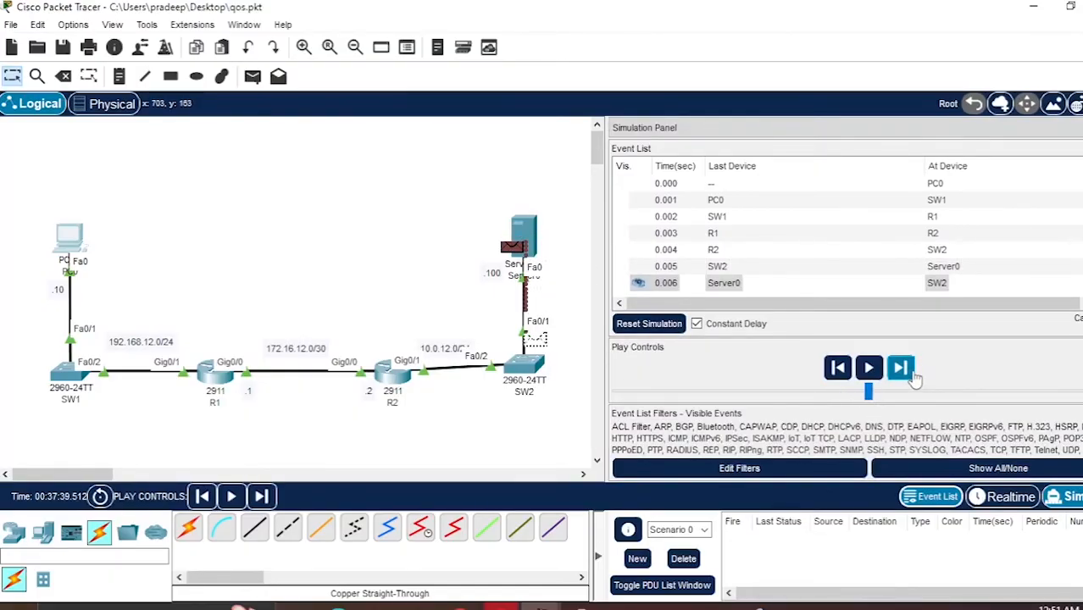
click(911, 373)
click(902, 369)
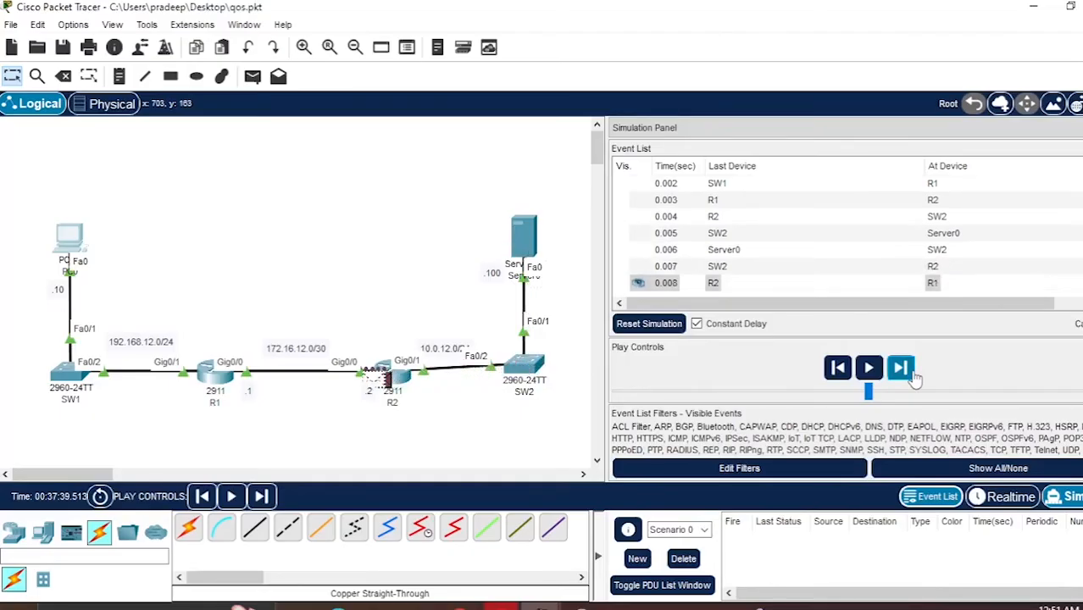
click(912, 374)
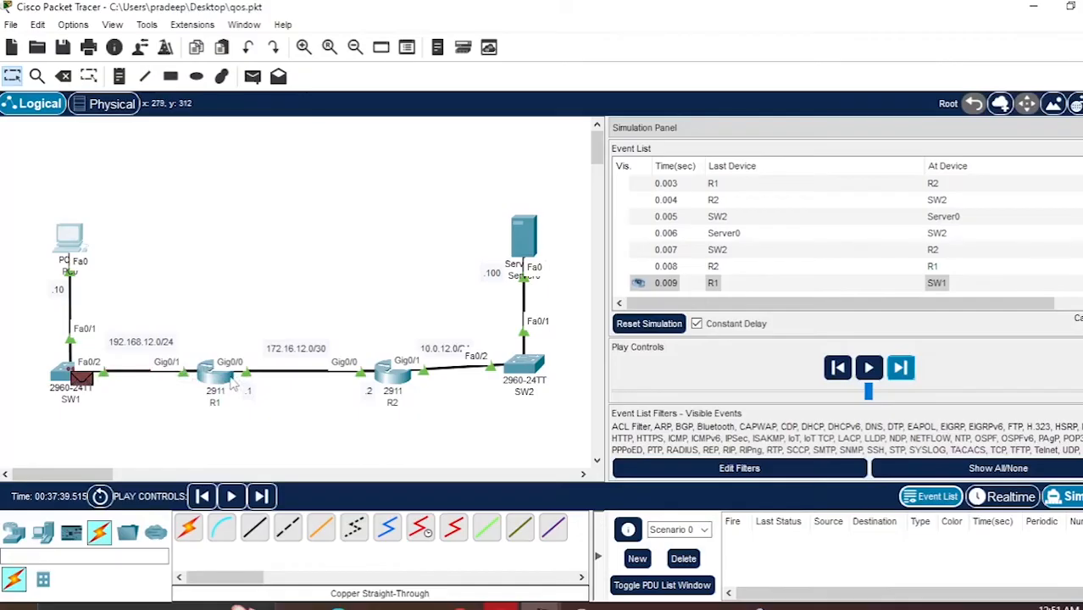
- Inspect the inbound and outbound PDU details of the returning packet at R1, then close them
click(936, 267)
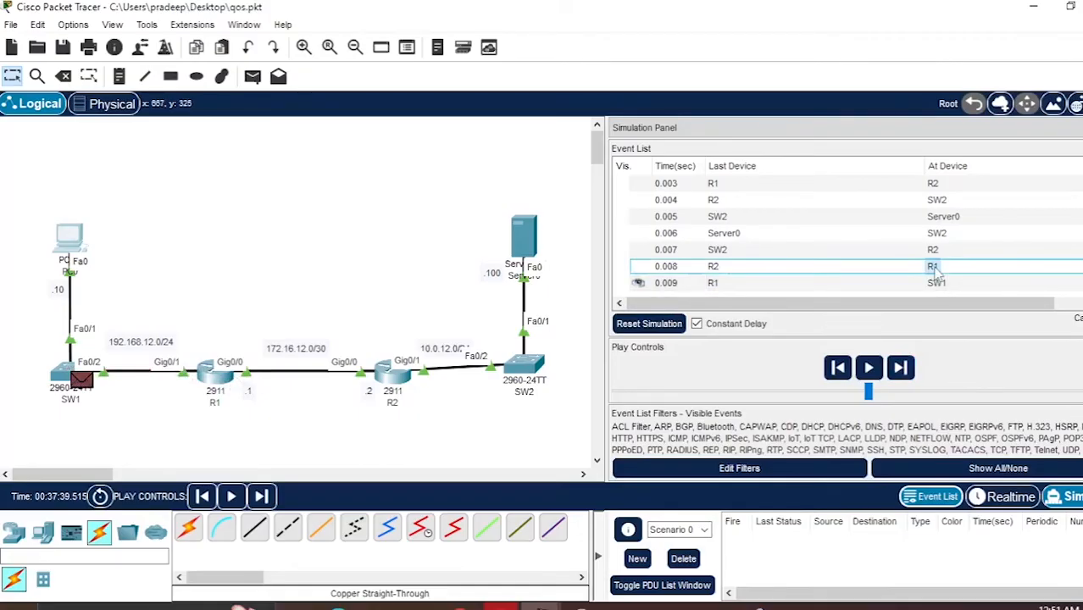
drag(485, 82, 420, 100)
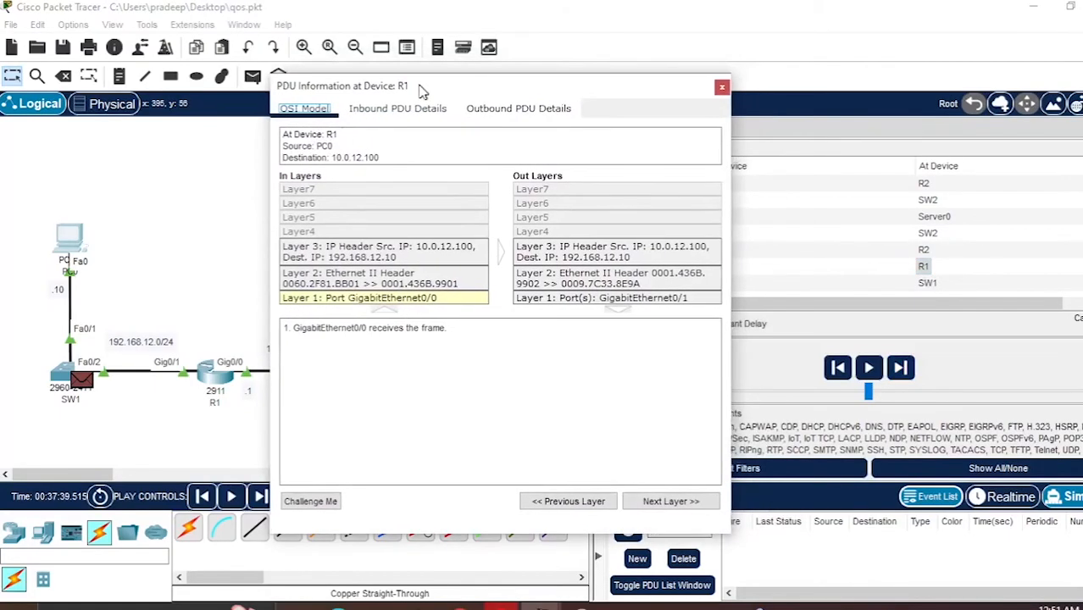
click(416, 113)
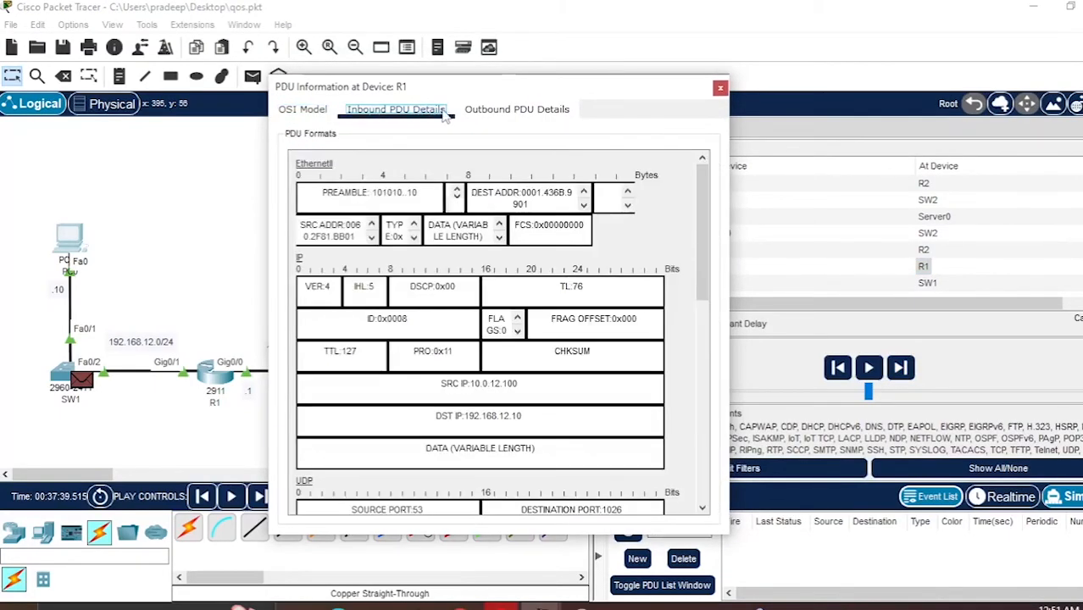
click(501, 115)
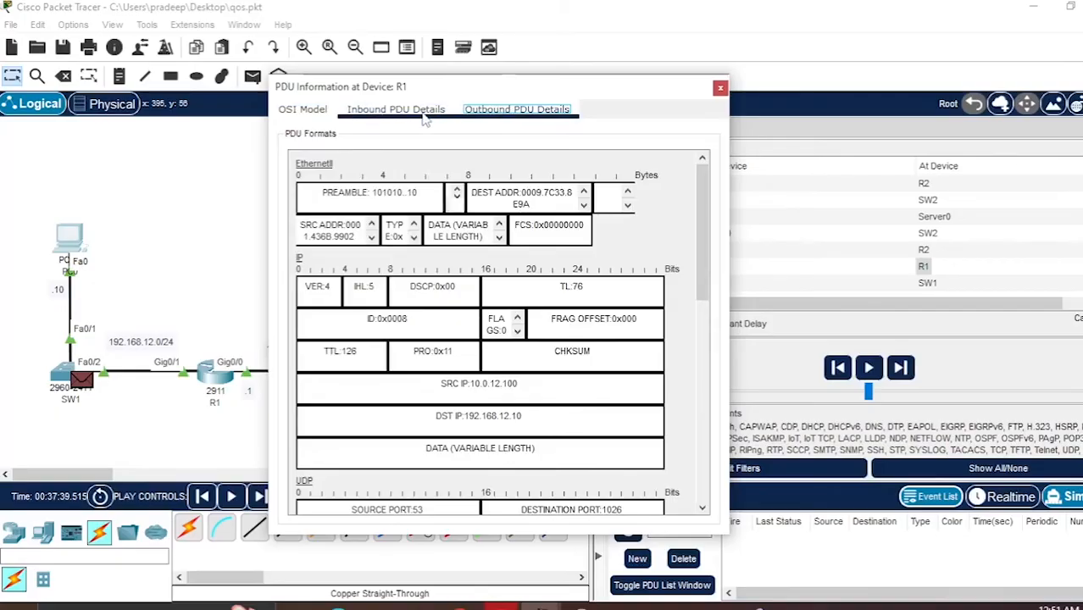
click(426, 117)
click(288, 117)
click(388, 115)
click(486, 116)
click(431, 115)
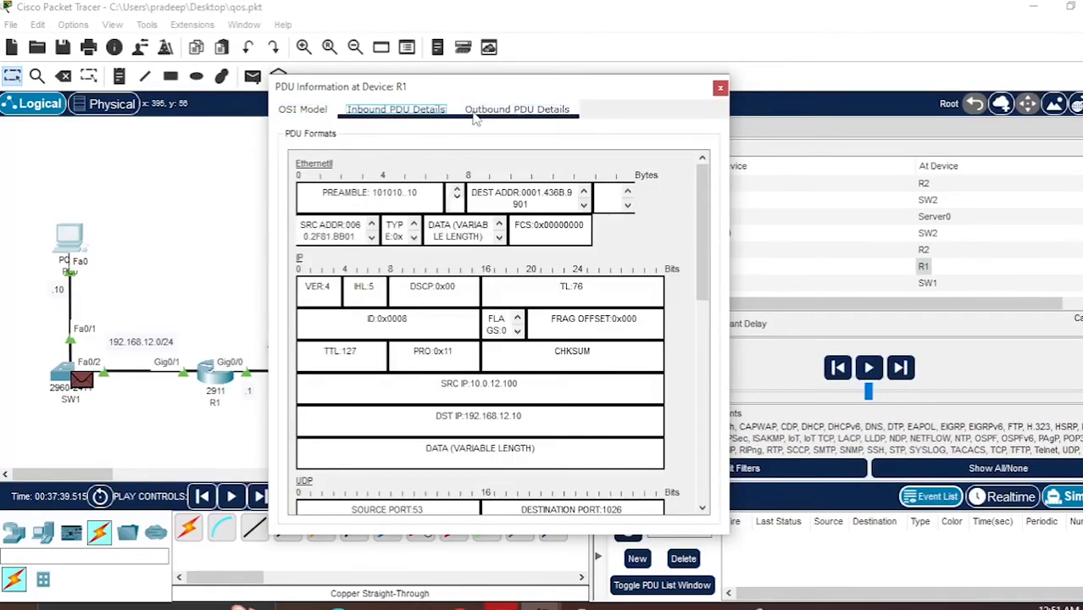
click(488, 116)
drag(561, 95, 347, 120)
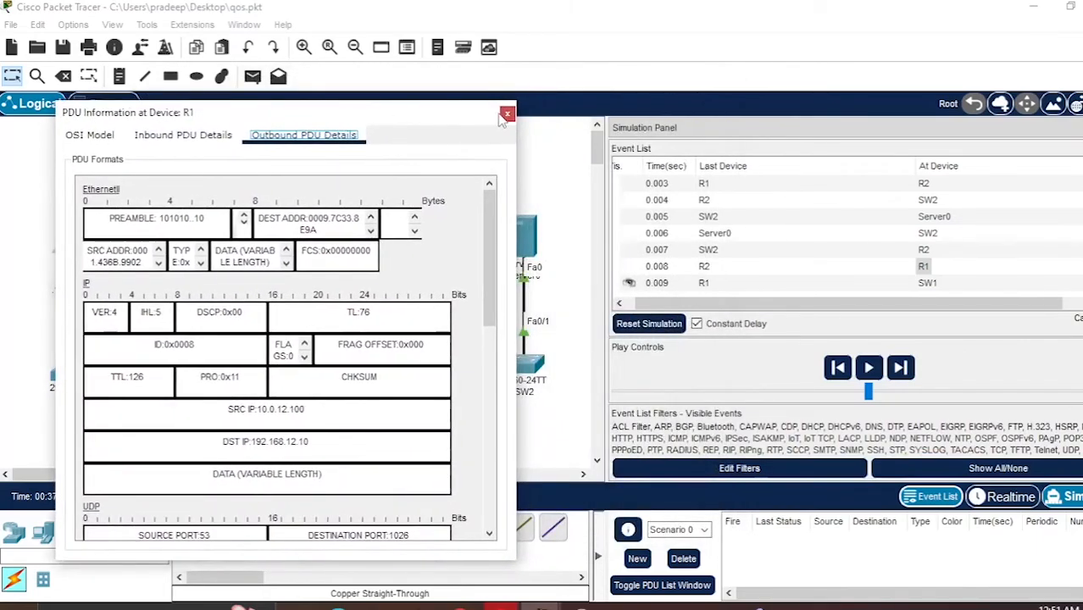
click(507, 114)
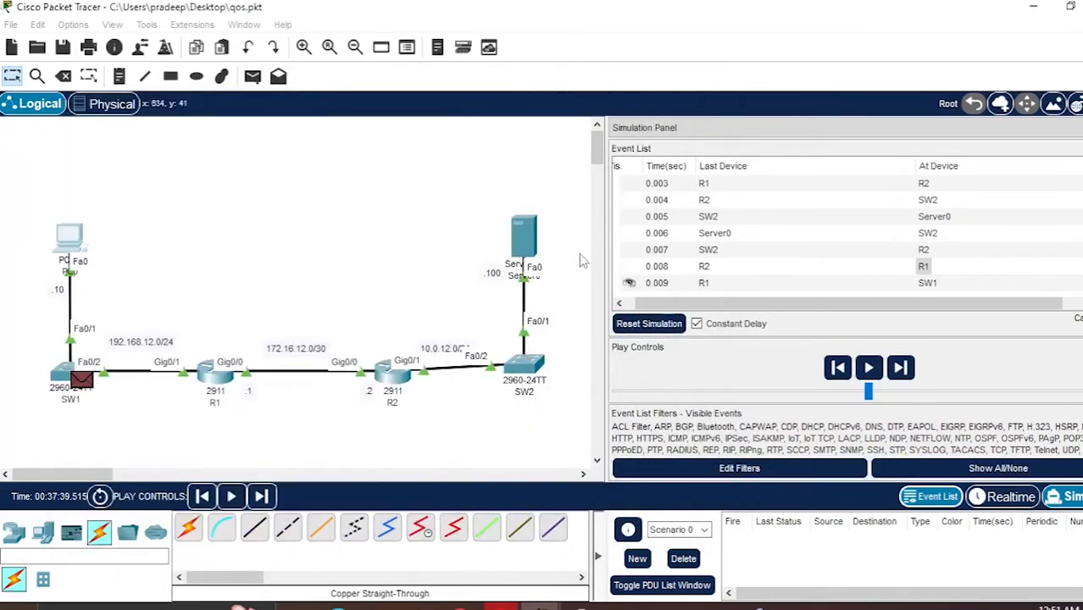
- Step through the simulation to follow the ICMP ping packets from PC0 to the server and back to R1
drag(605, 310, 349, 310)
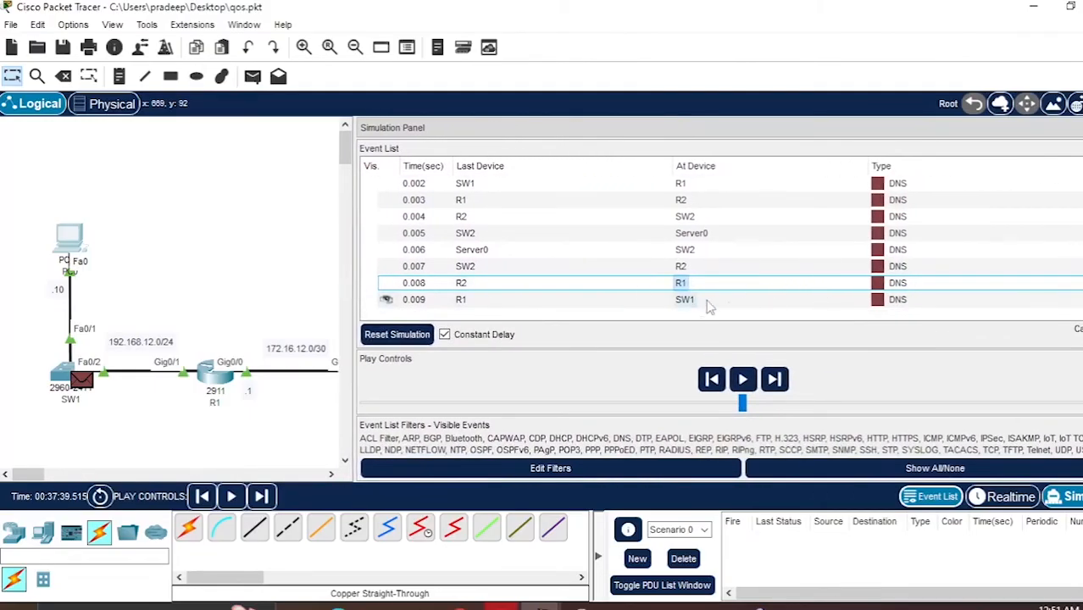
scroll(721, 241, up, 1)
scroll(721, 242, down, 1)
click(775, 381)
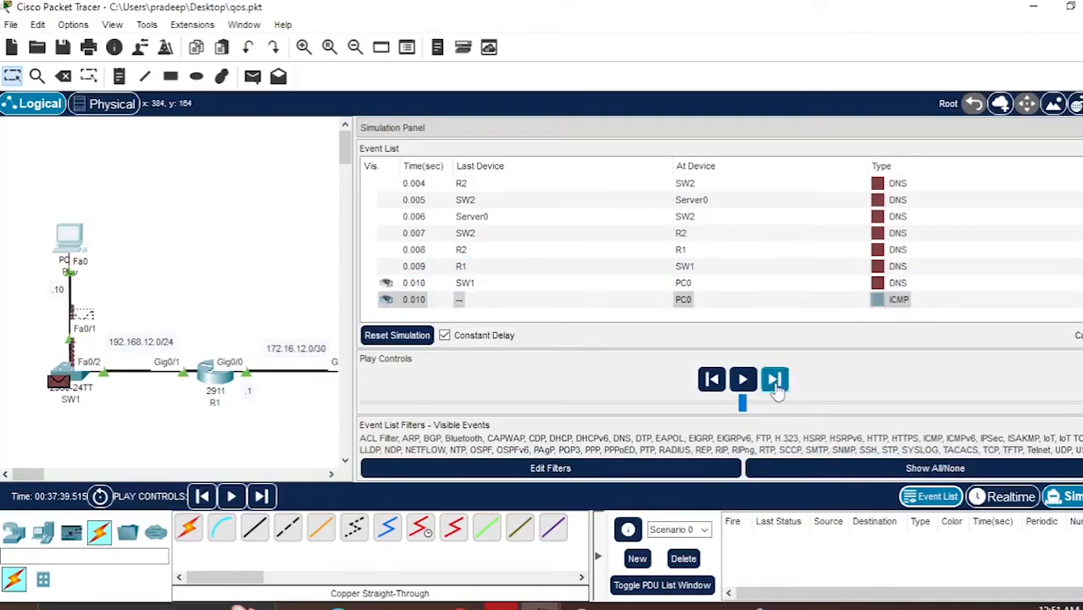
click(775, 380)
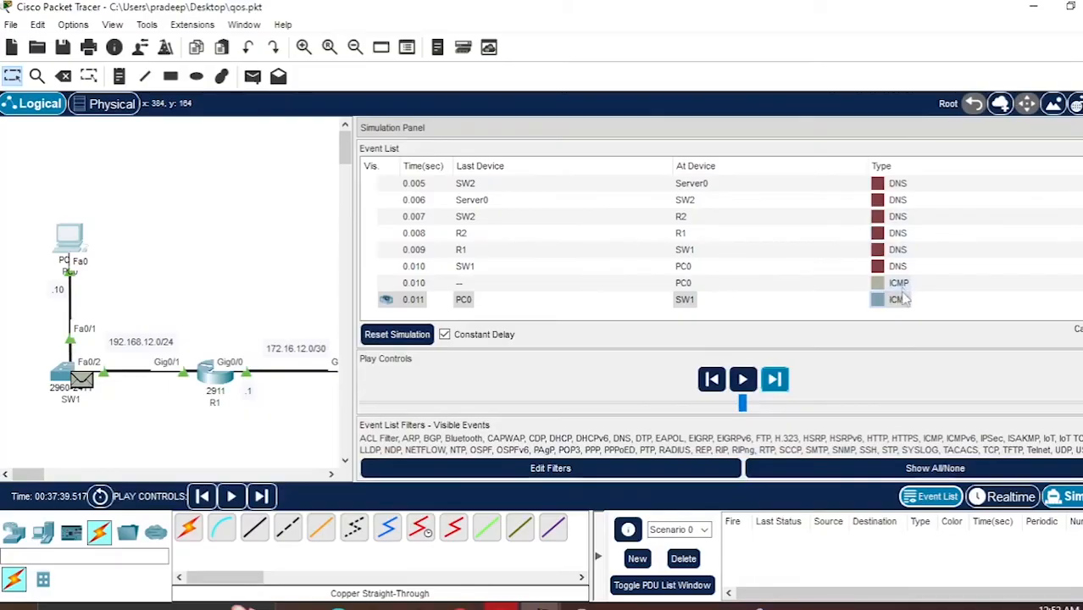
click(774, 381)
click(774, 381)
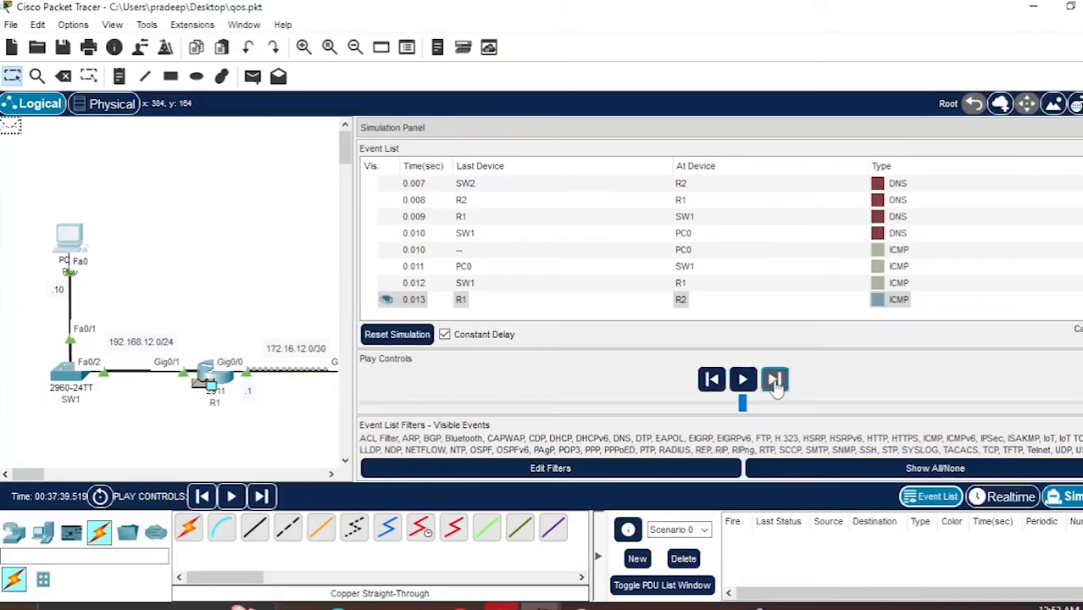
click(775, 380)
click(775, 381)
click(774, 380)
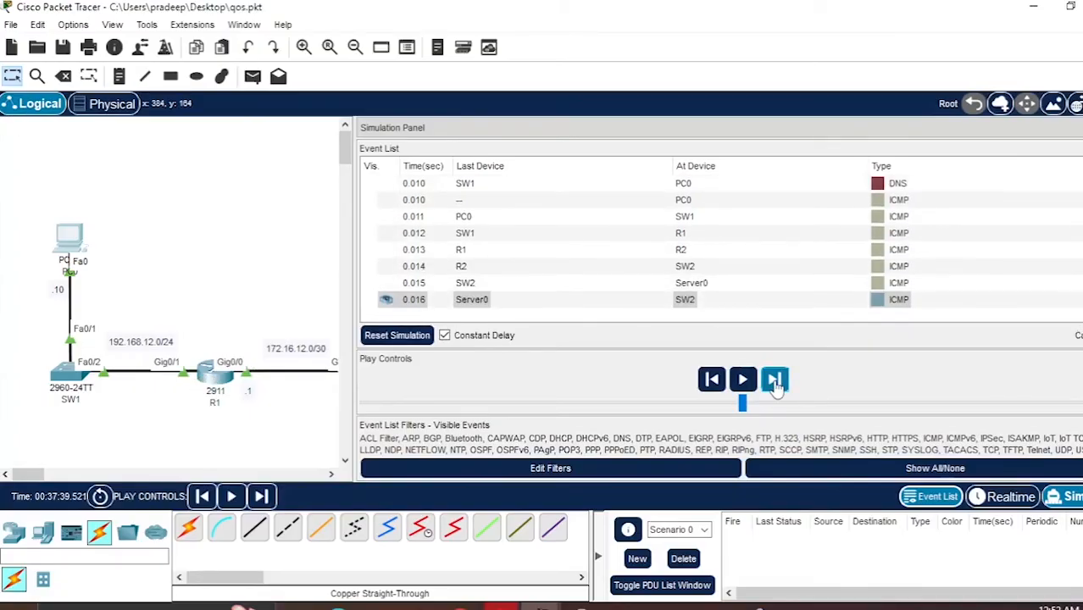
click(775, 381)
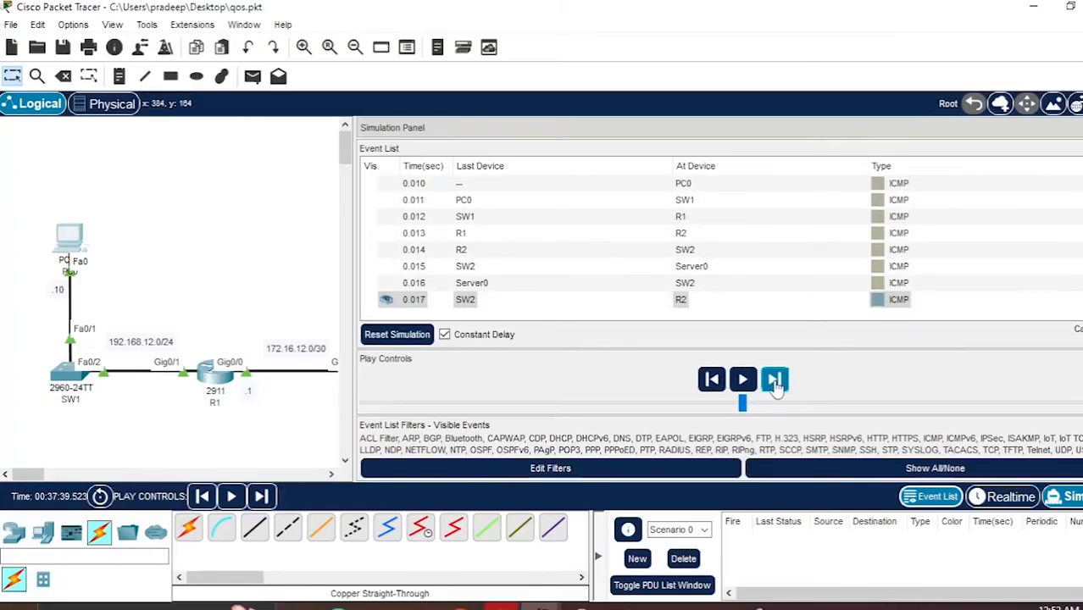
click(774, 380)
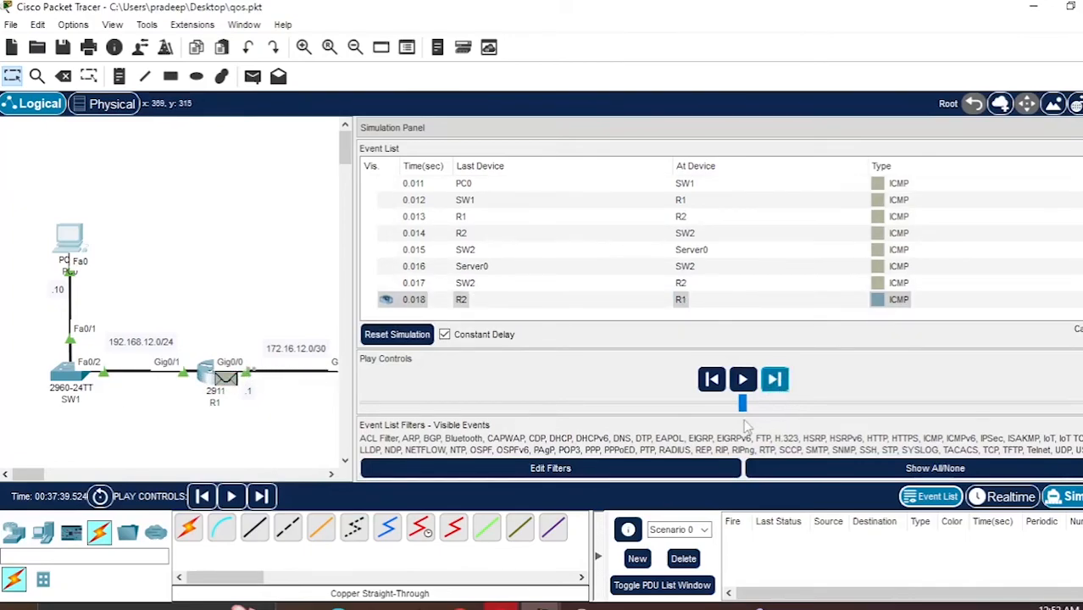
click(775, 386)
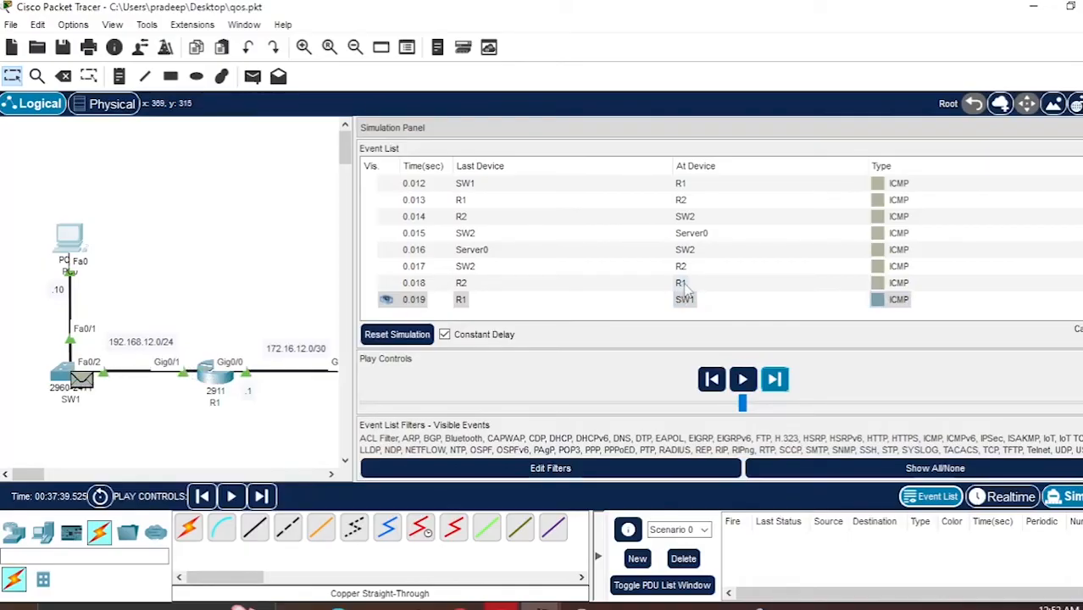
- Open the returning ICMP packet's PDU details at R1, compare its inbound and outbound details, then close them
click(682, 285)
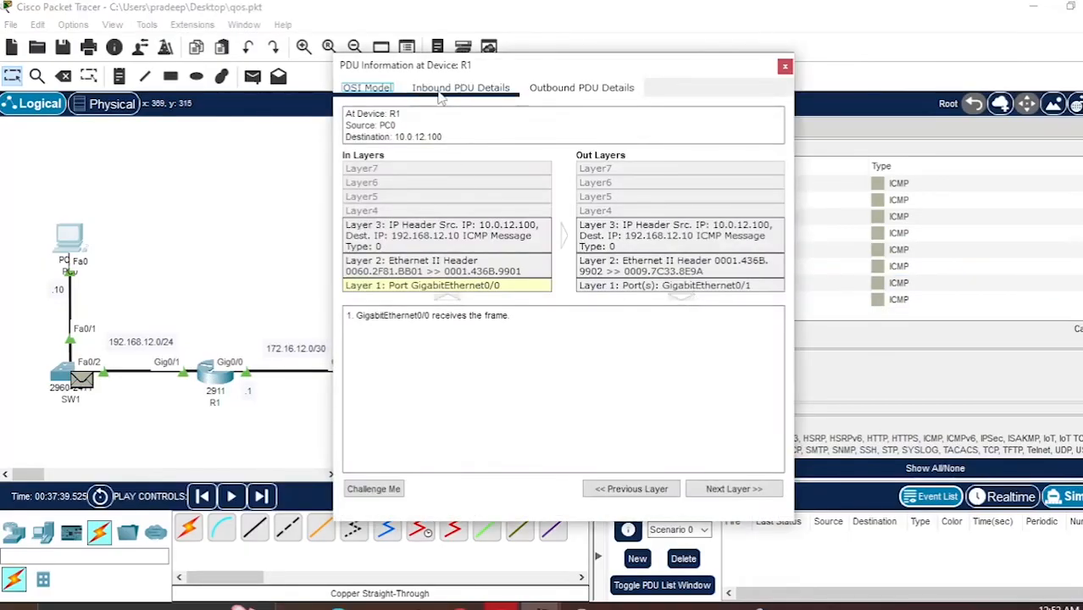
click(438, 94)
click(555, 93)
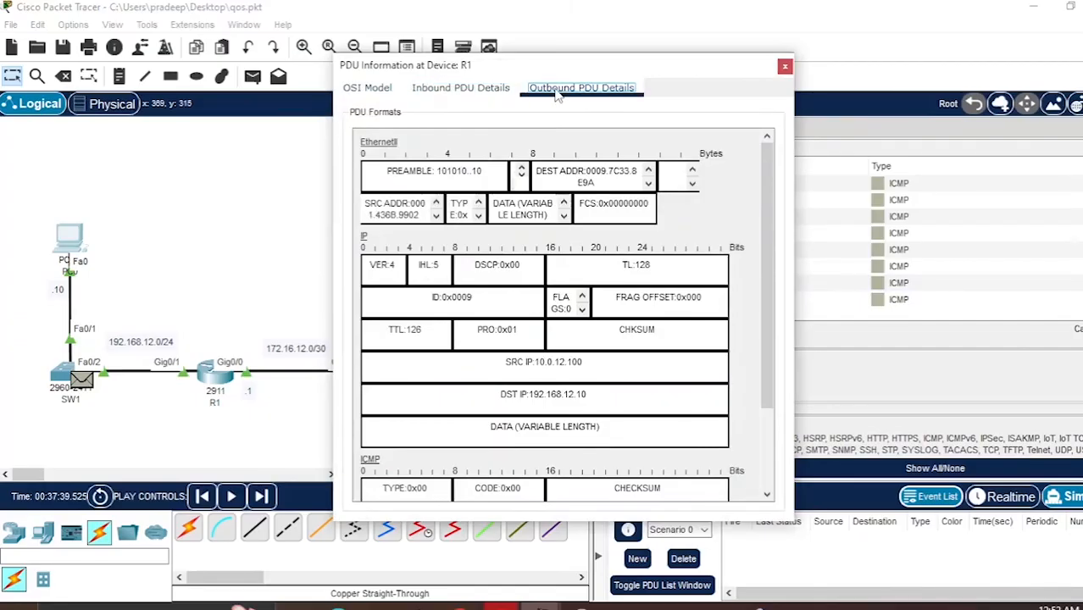
click(457, 95)
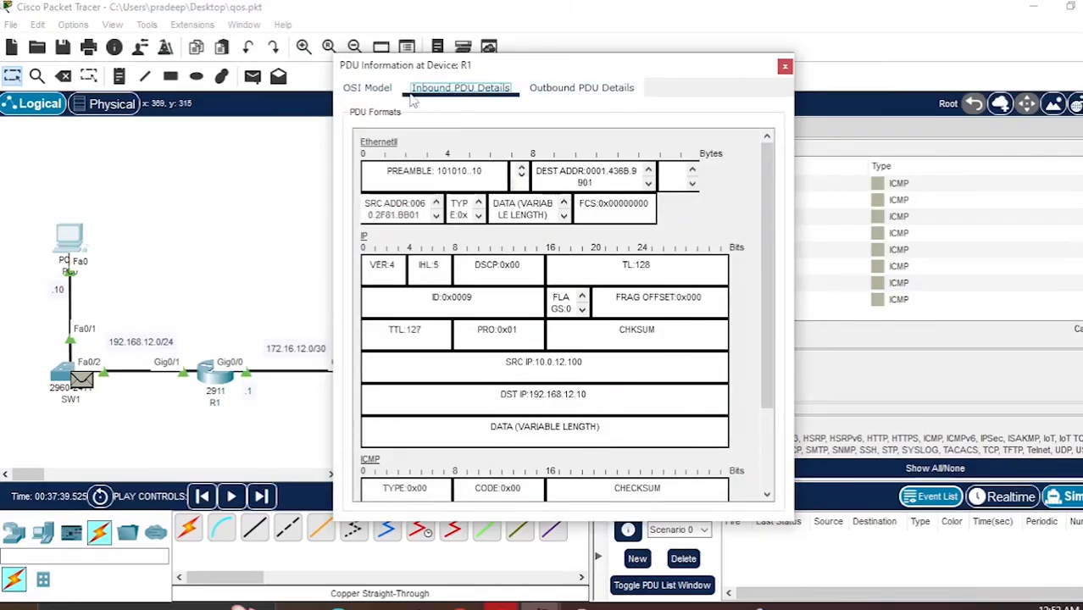
click(370, 90)
click(466, 95)
click(585, 93)
click(498, 95)
click(618, 94)
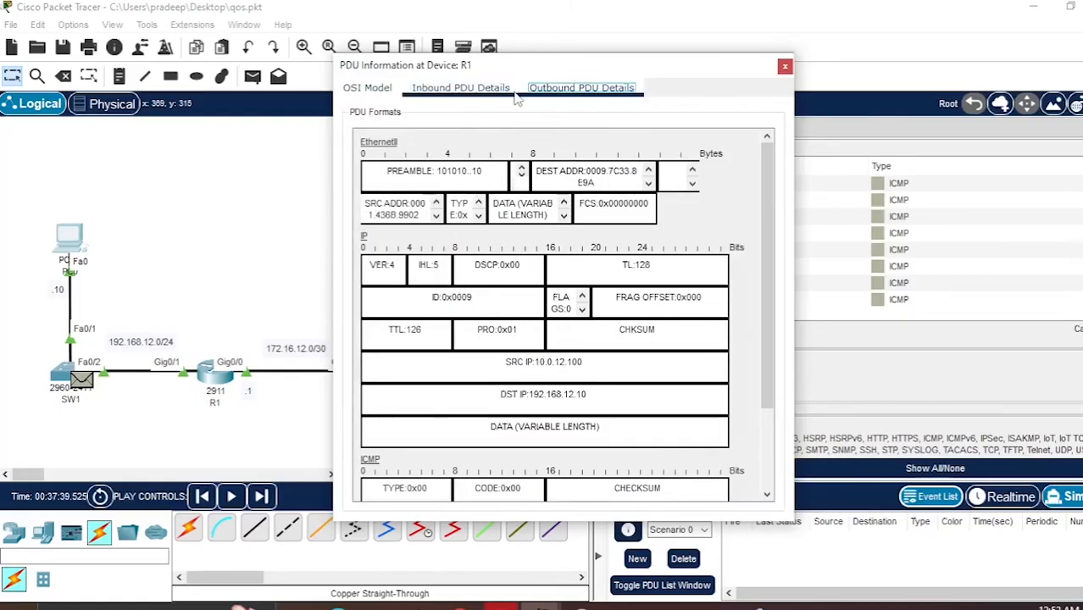
click(500, 95)
click(561, 93)
click(466, 96)
click(549, 98)
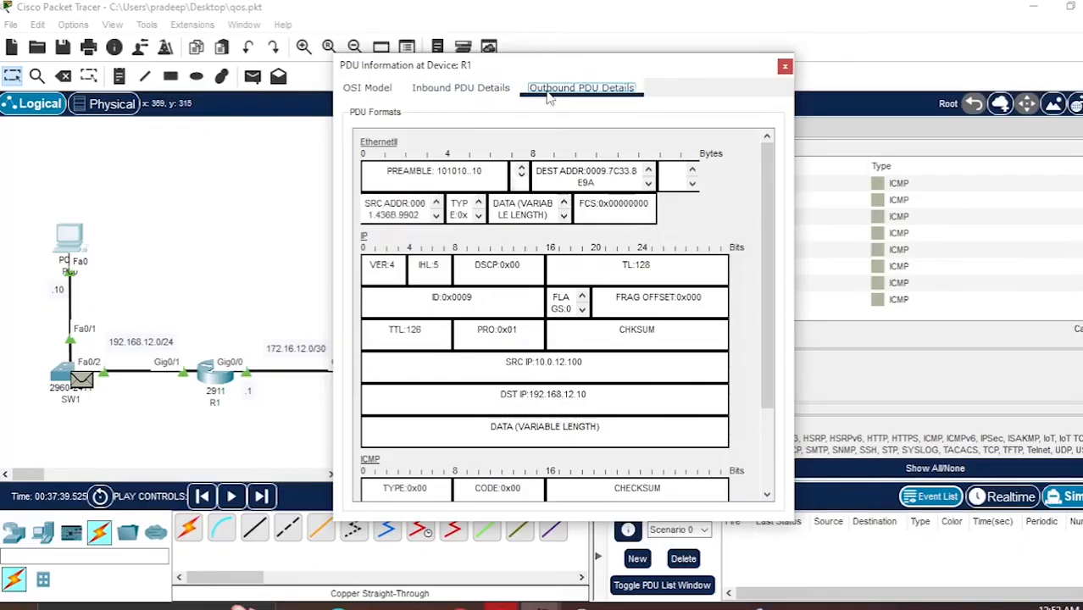
click(784, 67)
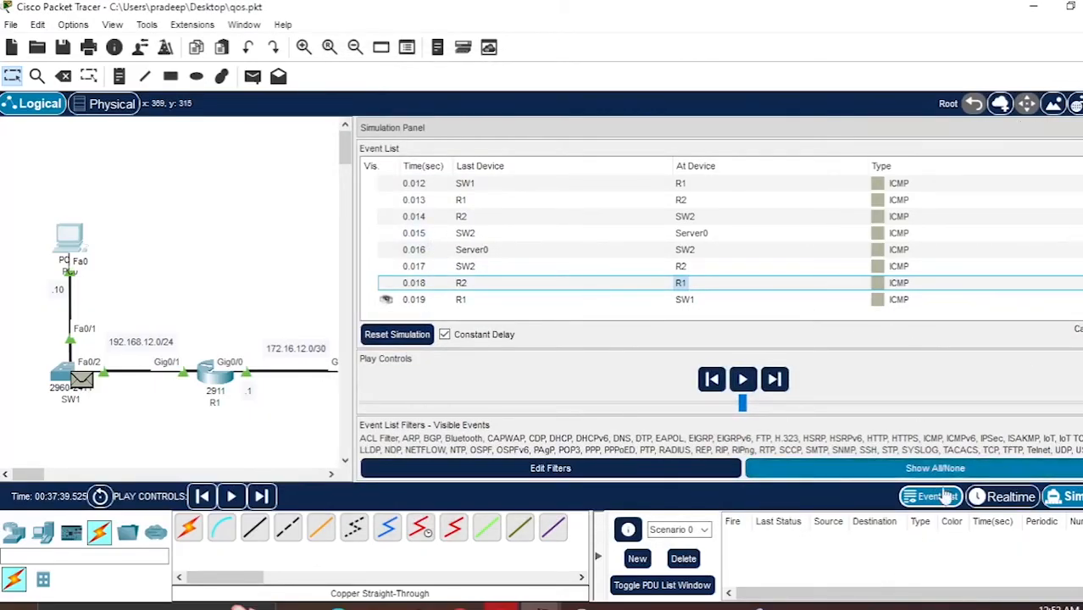
- Reset the simulation by switching to realtime mode and back to simulation mode
click(1005, 498)
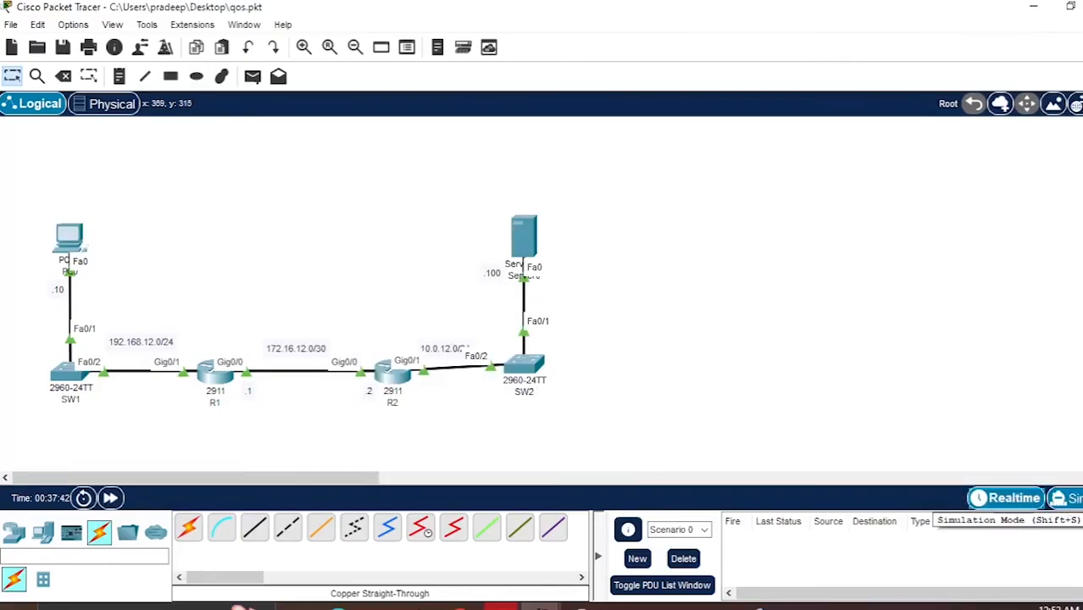
click(1064, 499)
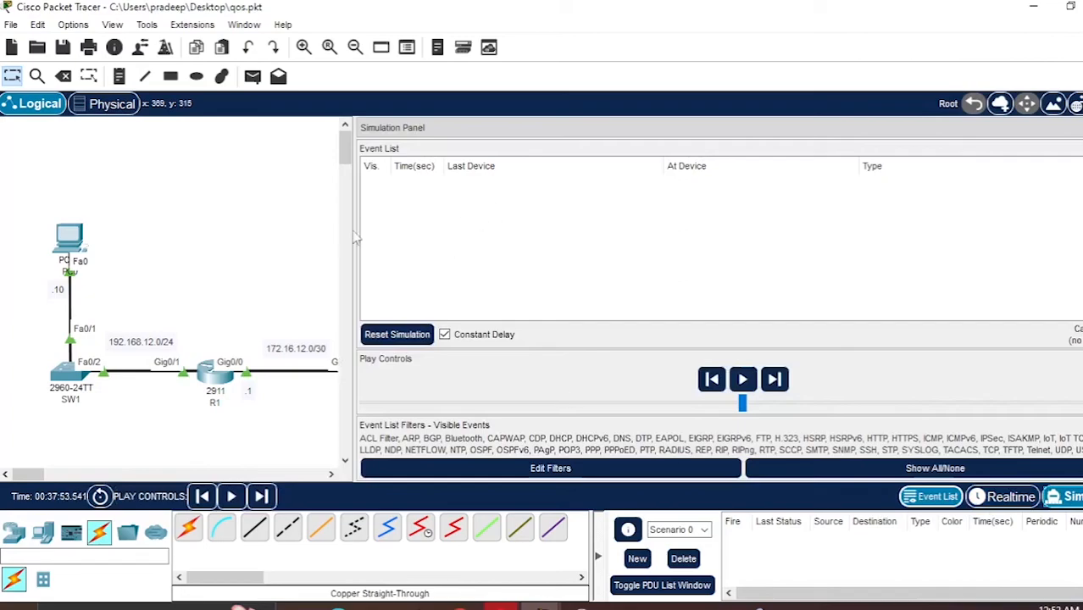
drag(348, 228, 582, 241)
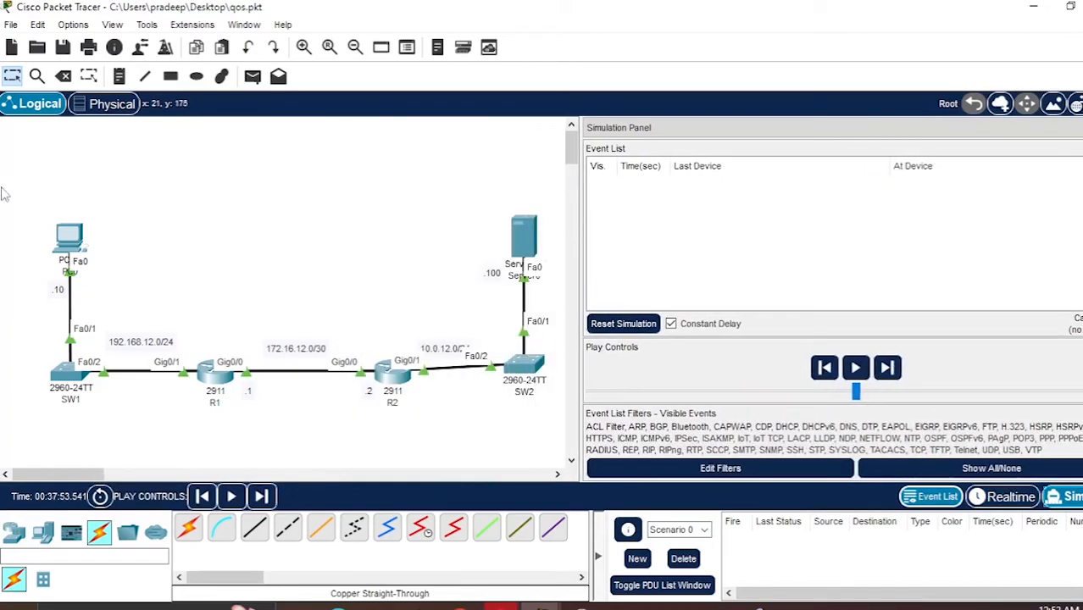
- Open PC0's web browser, request cisco.com, and minimize the PC0 window
click(70, 237)
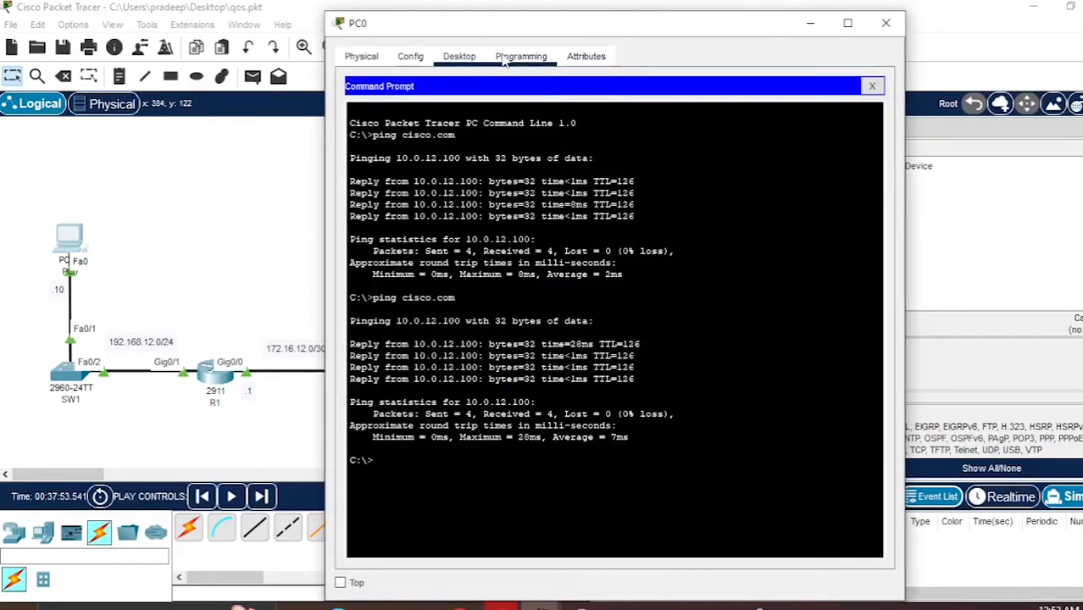
click(871, 85)
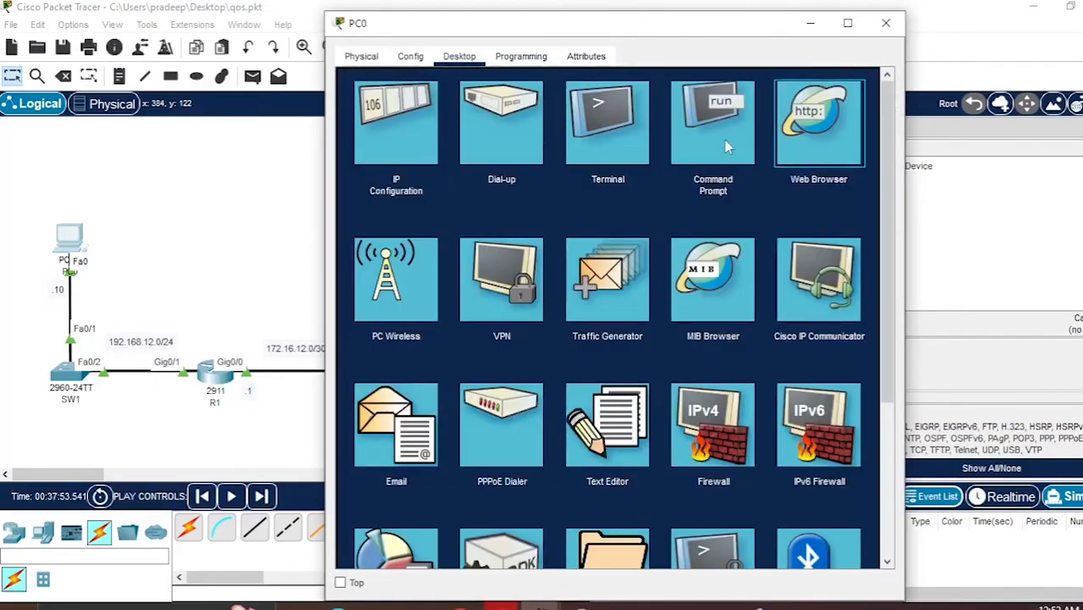
click(812, 136)
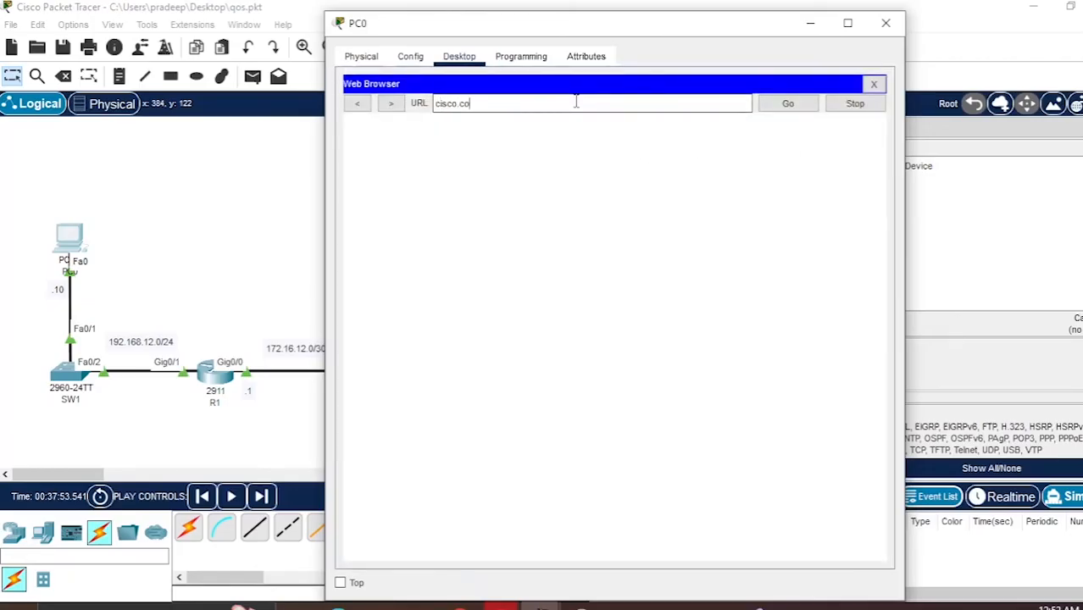
click(789, 108)
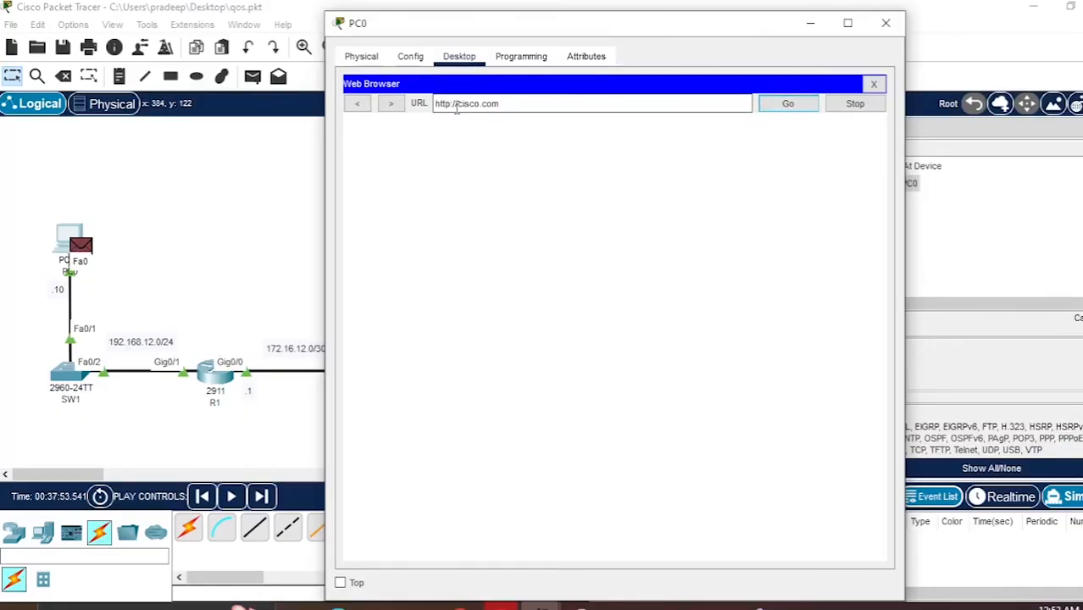
click(811, 22)
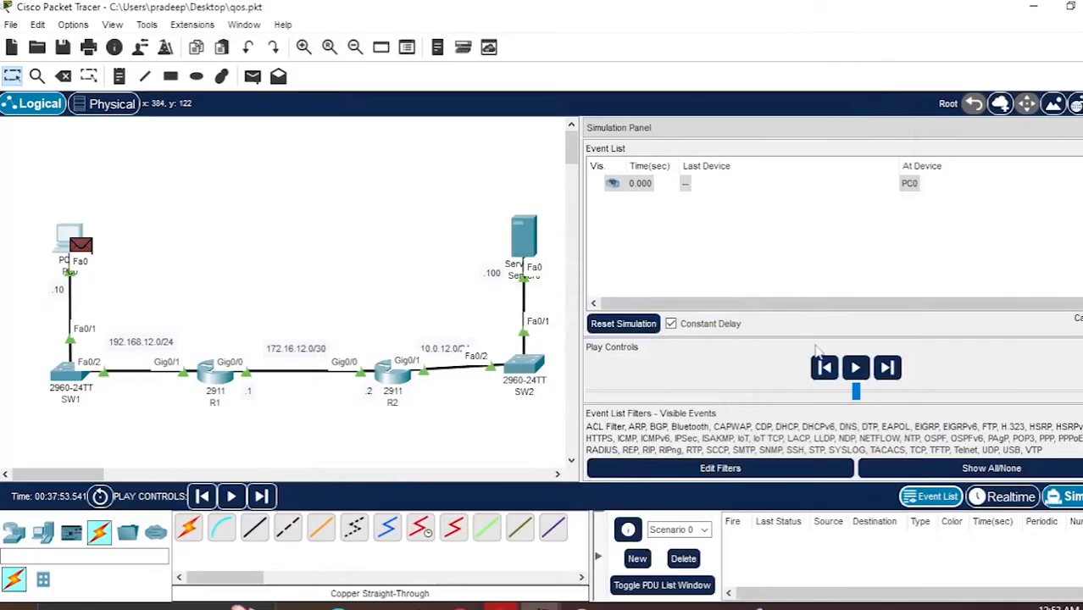
- Step through the simulation to follow the DNS and TCP web packets from PC0 to R1 and onward
click(886, 367)
click(885, 369)
click(885, 370)
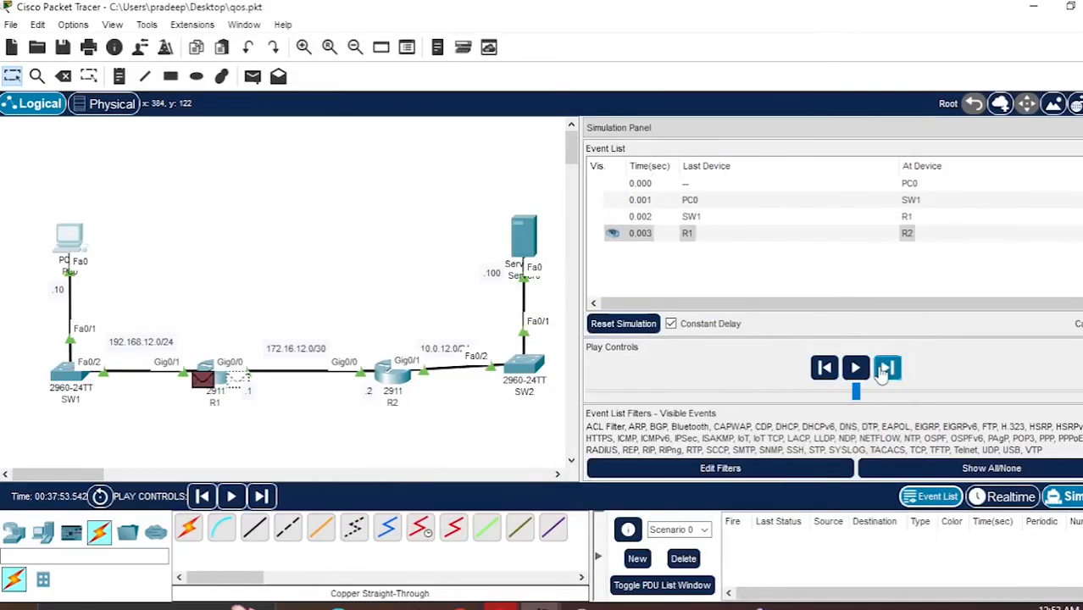
drag(581, 407, 333, 407)
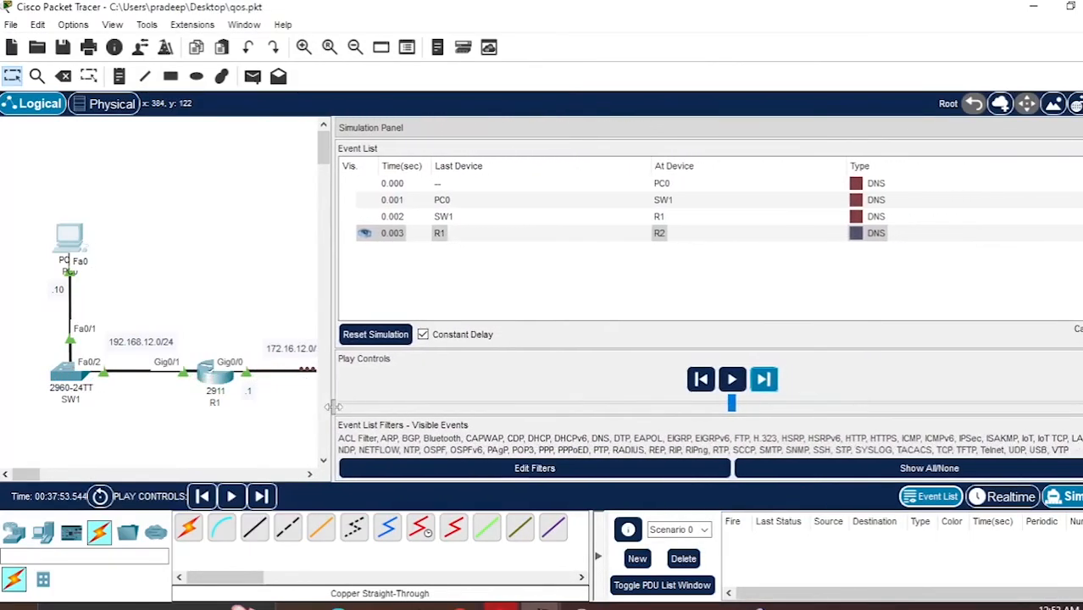
click(763, 381)
click(762, 382)
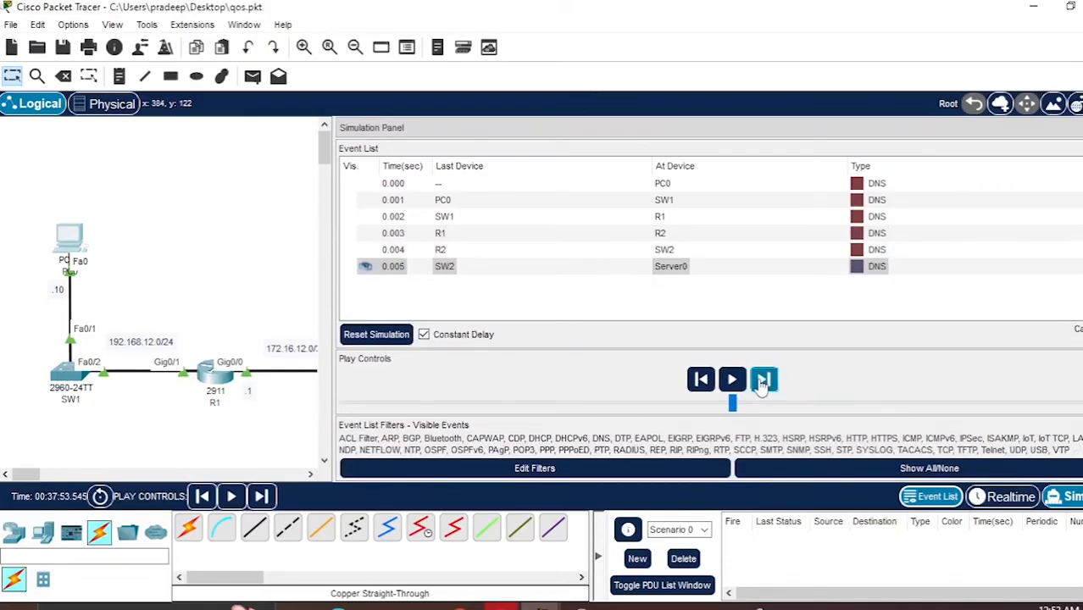
click(761, 382)
click(762, 382)
click(762, 382)
click(762, 382)
click(762, 382)
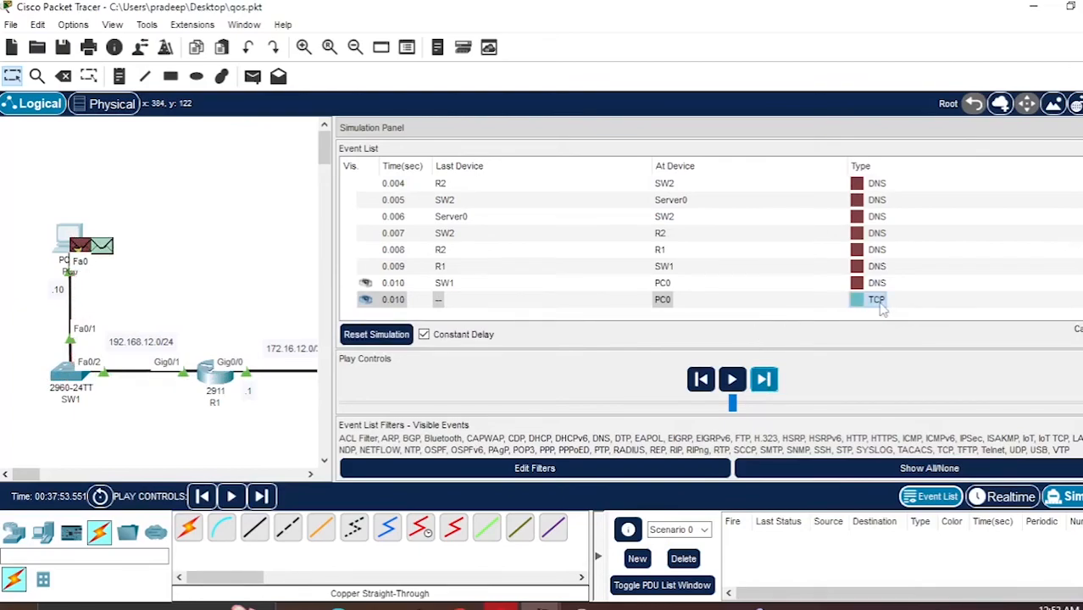
click(775, 381)
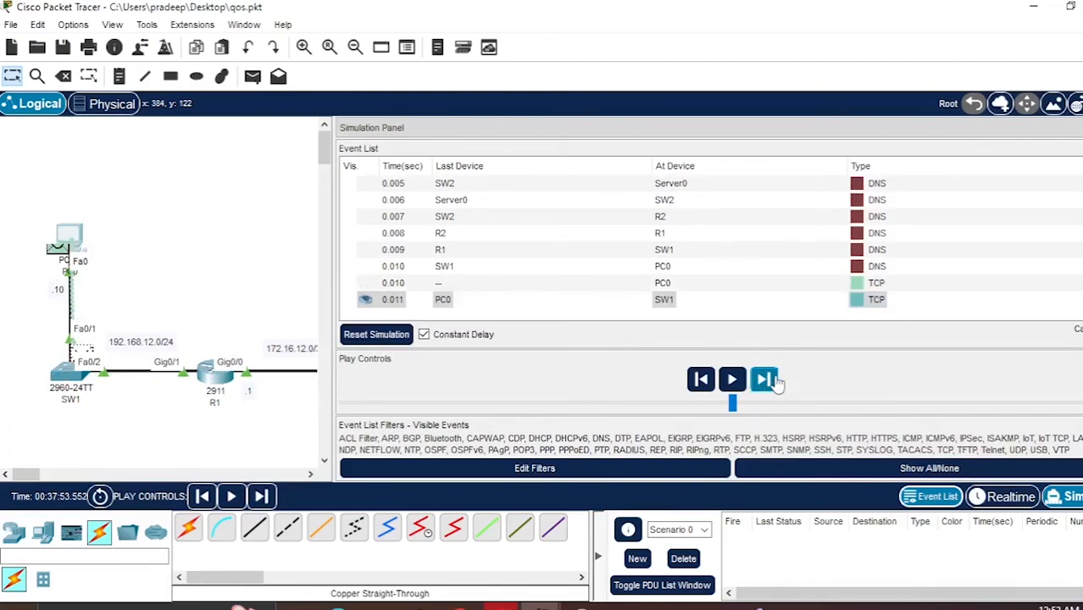
click(764, 379)
click(777, 383)
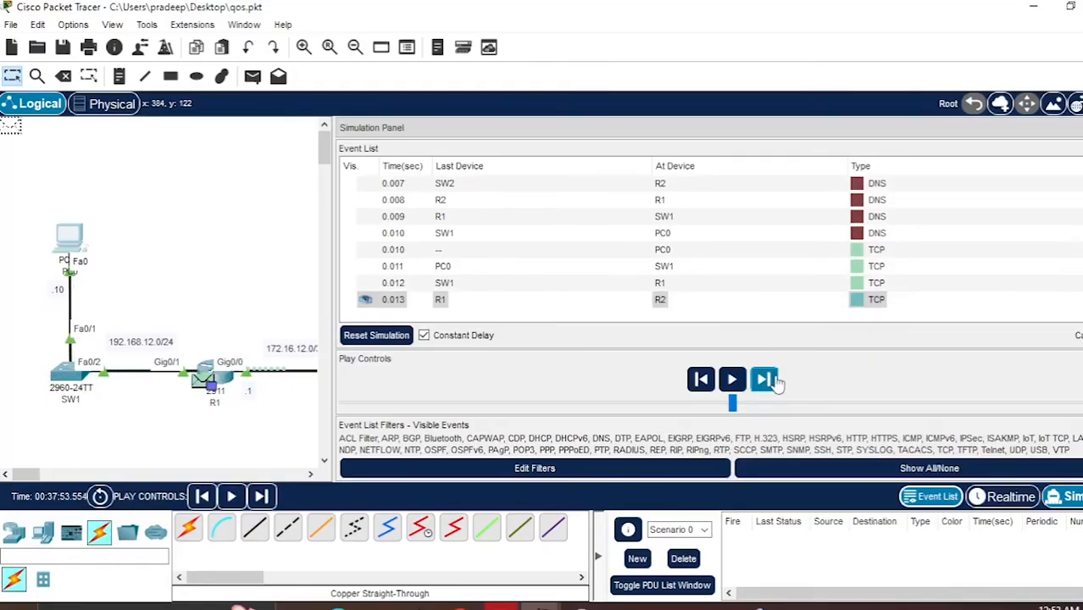
- Open the TCP packet's PDU details at R1 and compare the DSCP field in inbound and outbound details, then close them
click(661, 286)
click(627, 286)
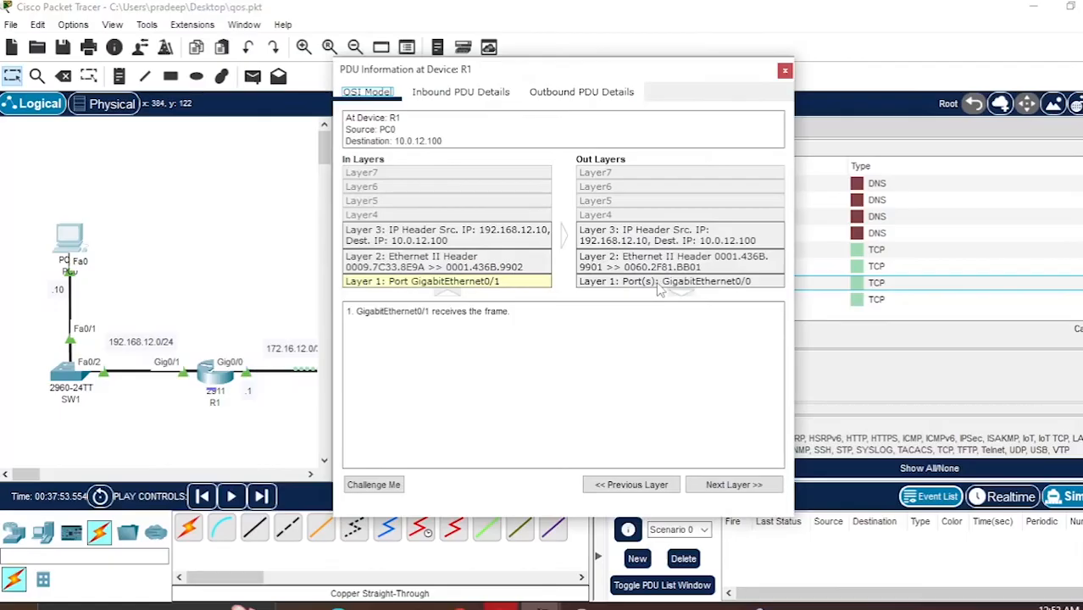
click(479, 95)
click(589, 95)
click(472, 99)
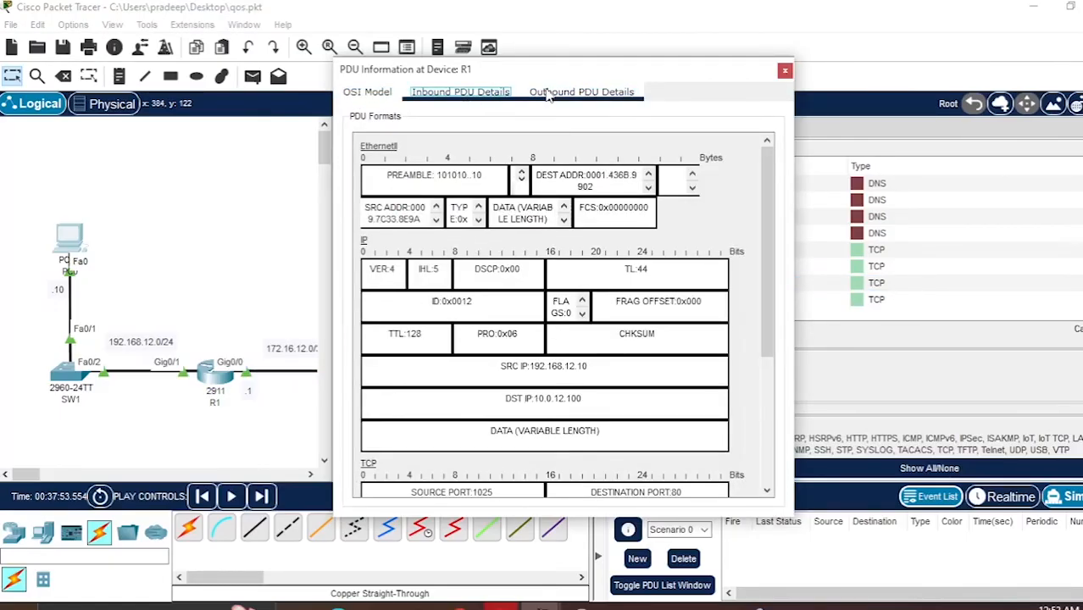
drag(467, 276, 509, 273)
click(483, 273)
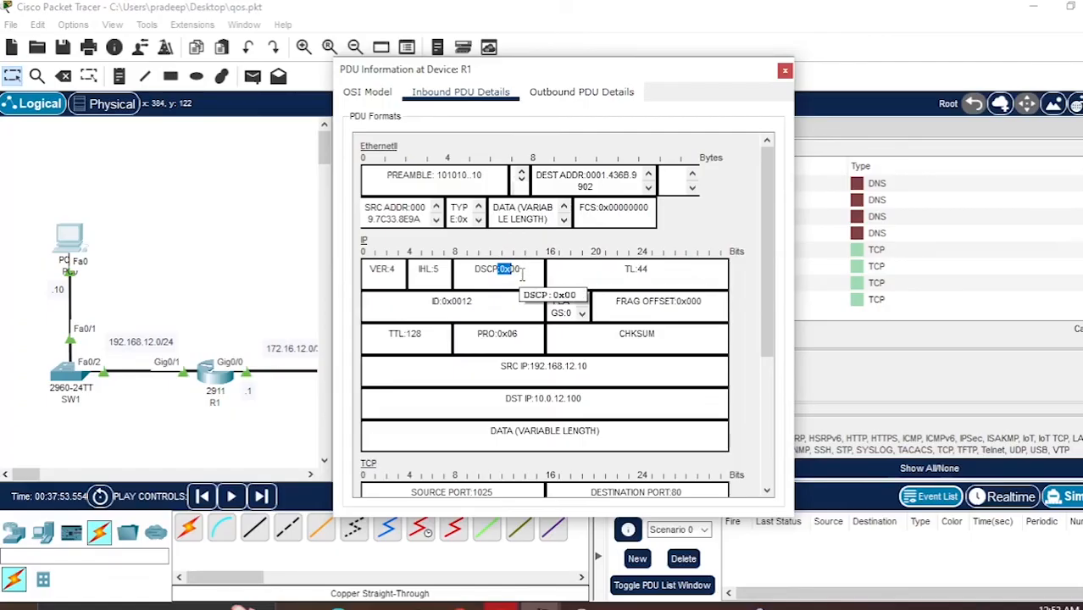
click(544, 95)
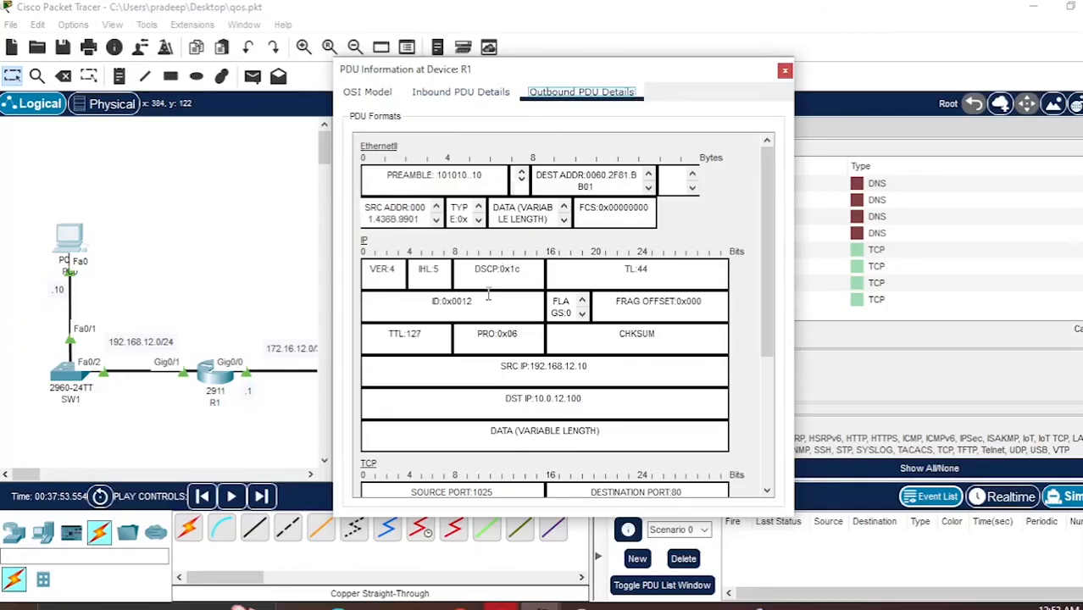
drag(498, 269, 524, 271)
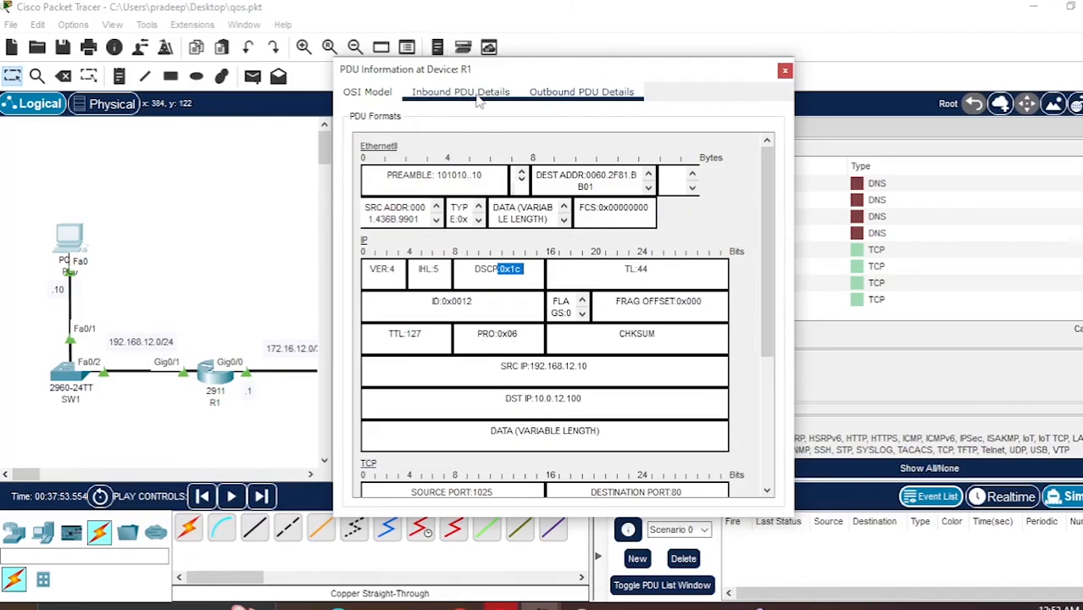
drag(509, 75, 324, 87)
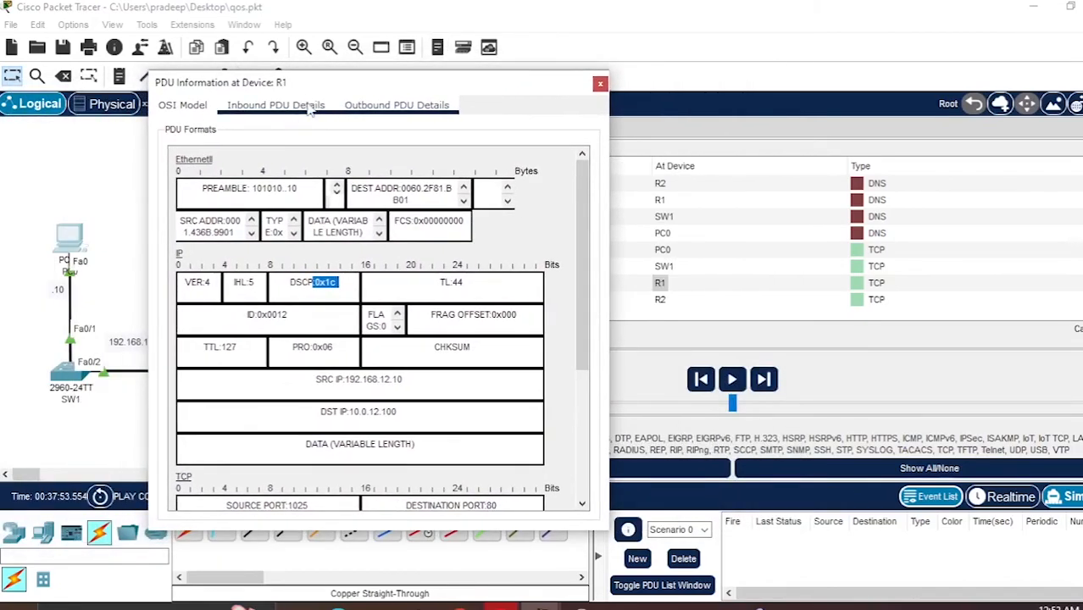
click(304, 104)
click(599, 85)
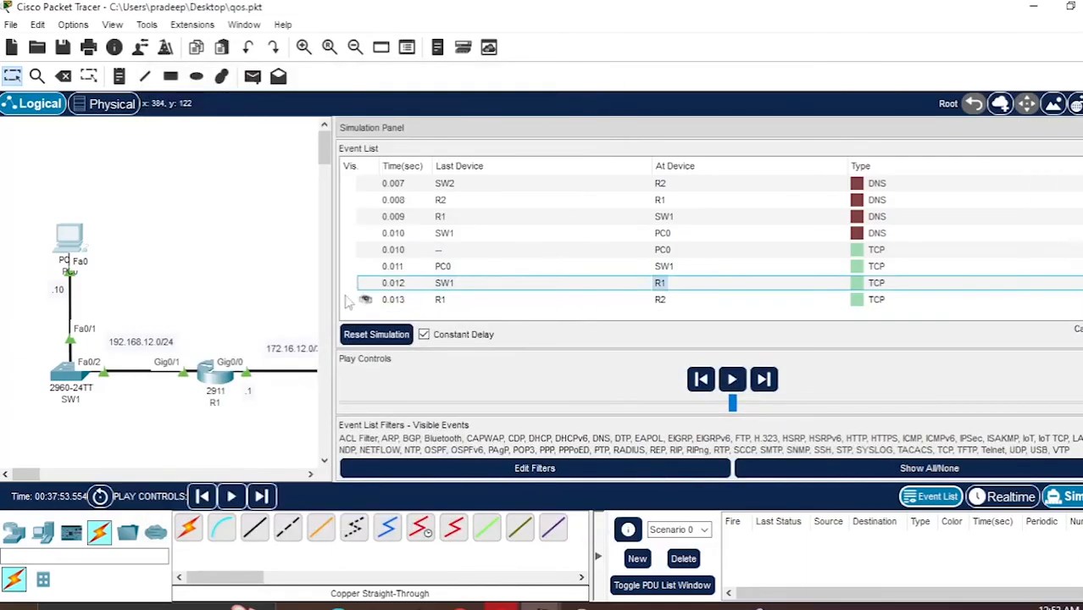
- Open R1's CLI to review the policy-map g0/0_OUT configuration, then close the R1 window
click(212, 381)
scroll(513, 366, up, 2)
scroll(510, 366, down, 2)
double_click(470, 338)
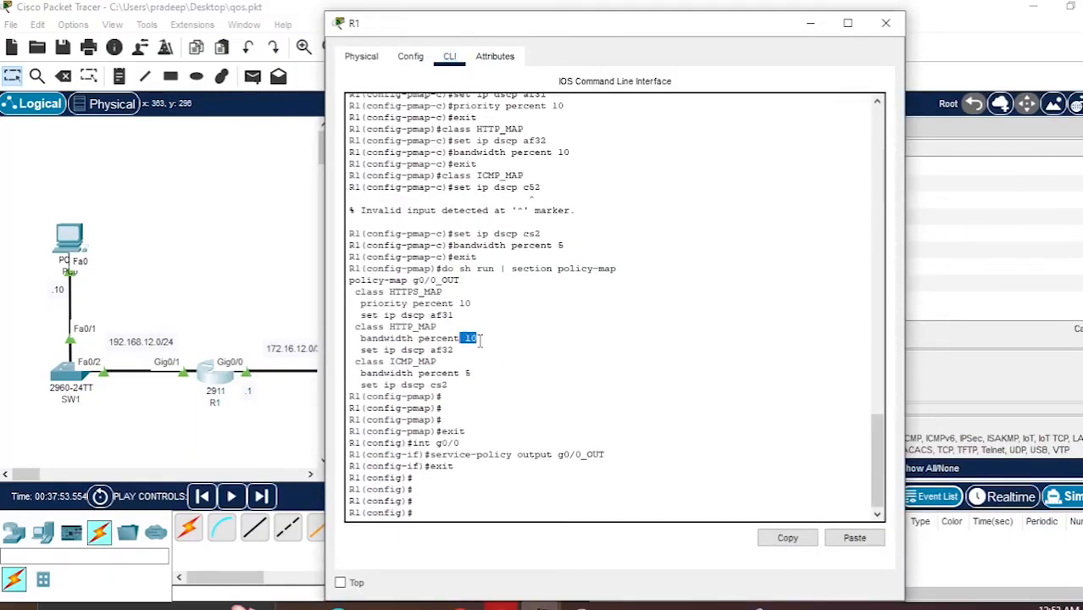
click(885, 23)
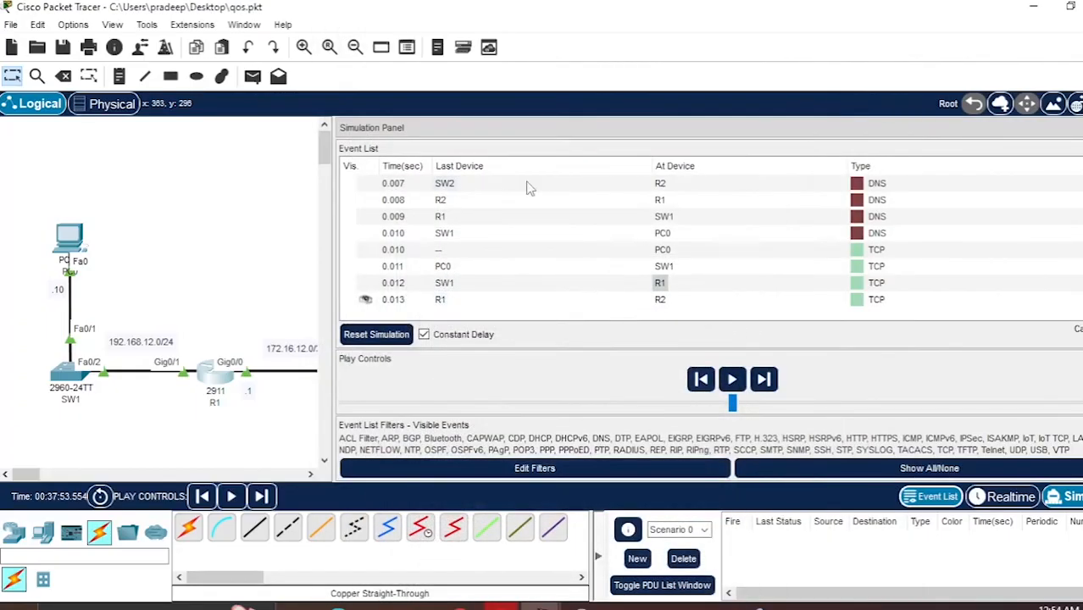
- Reset the simulation by switching to realtime mode, checking PC0's browser, and returning to simulation mode
drag(332, 254, 590, 270)
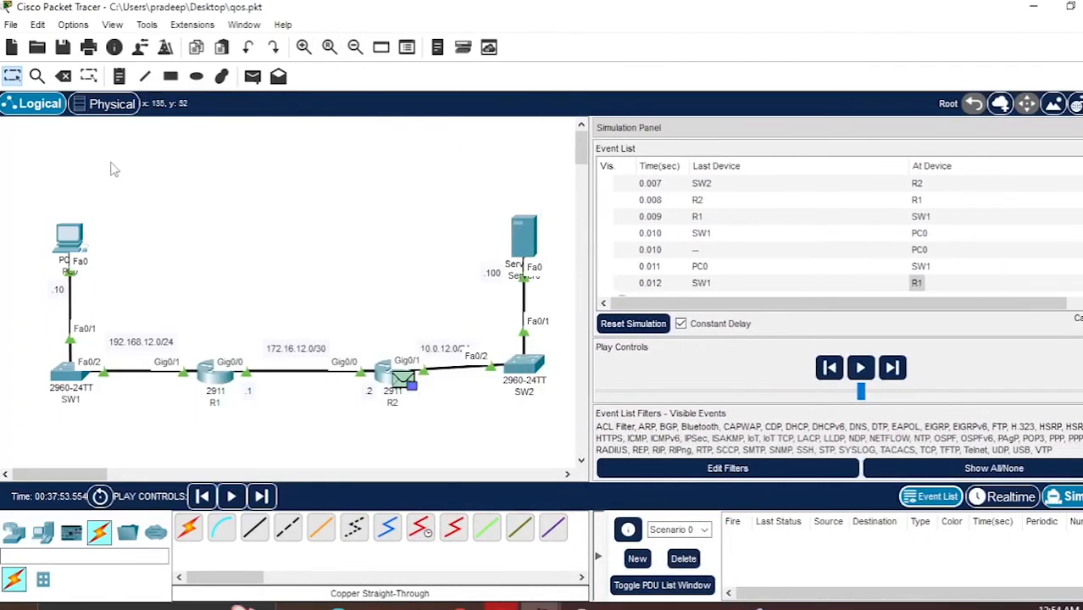
click(71, 239)
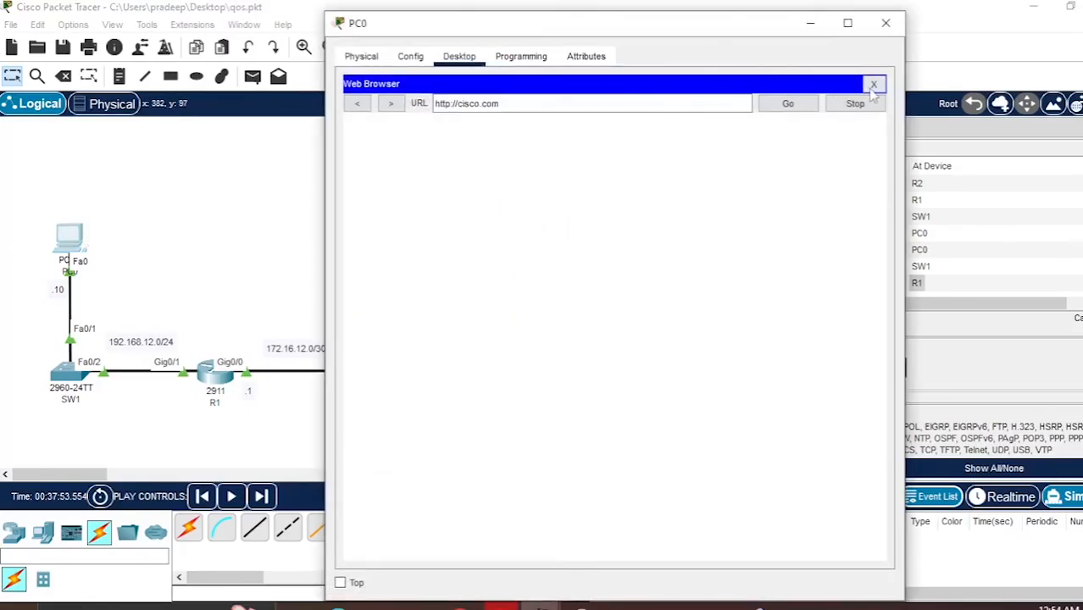
click(811, 24)
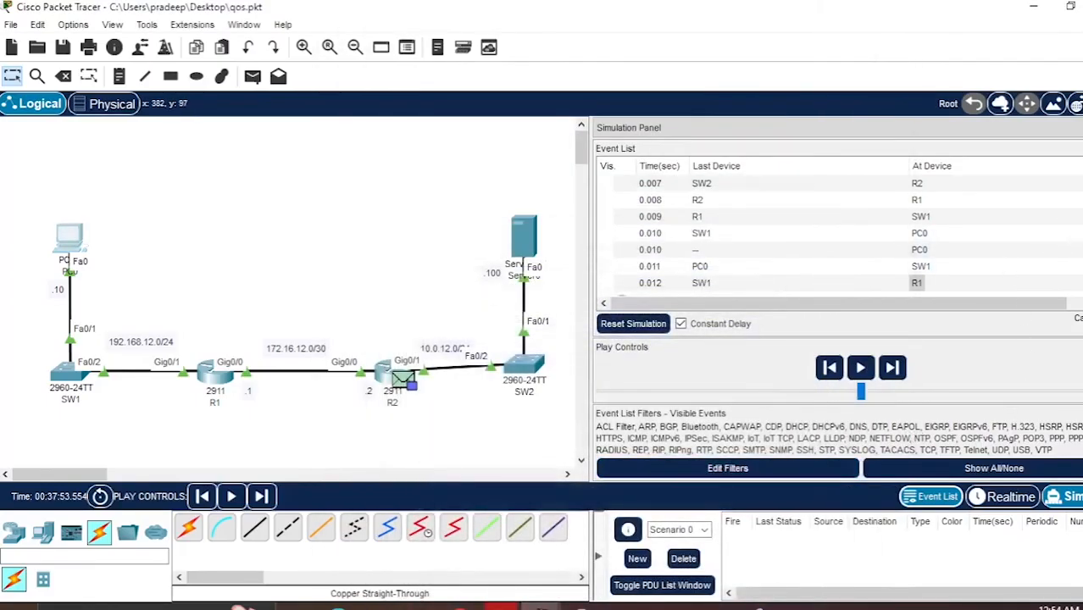
click(1004, 497)
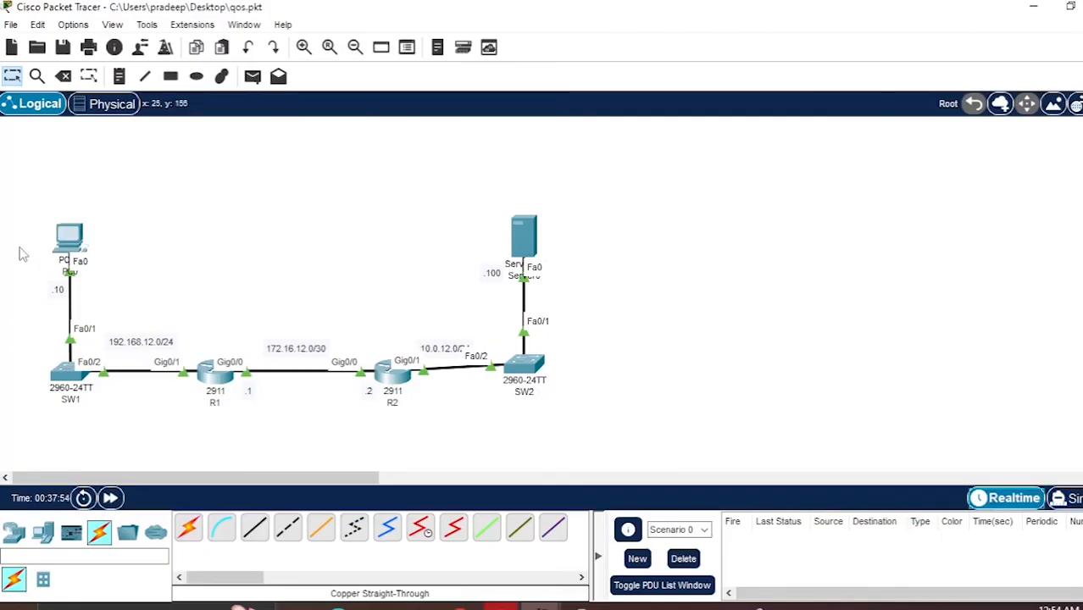
click(69, 238)
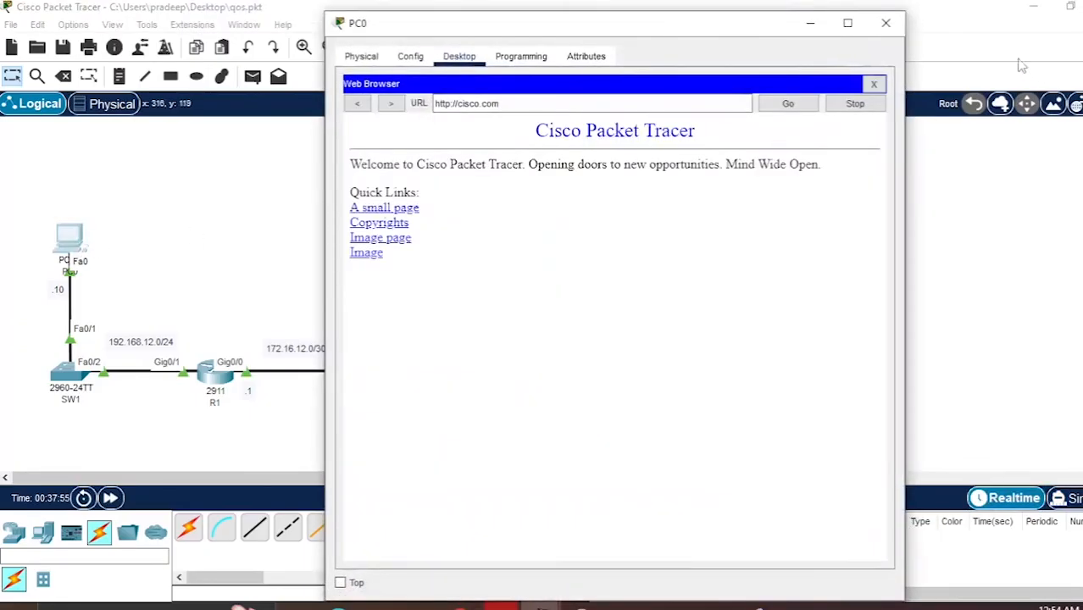
click(810, 25)
click(1067, 498)
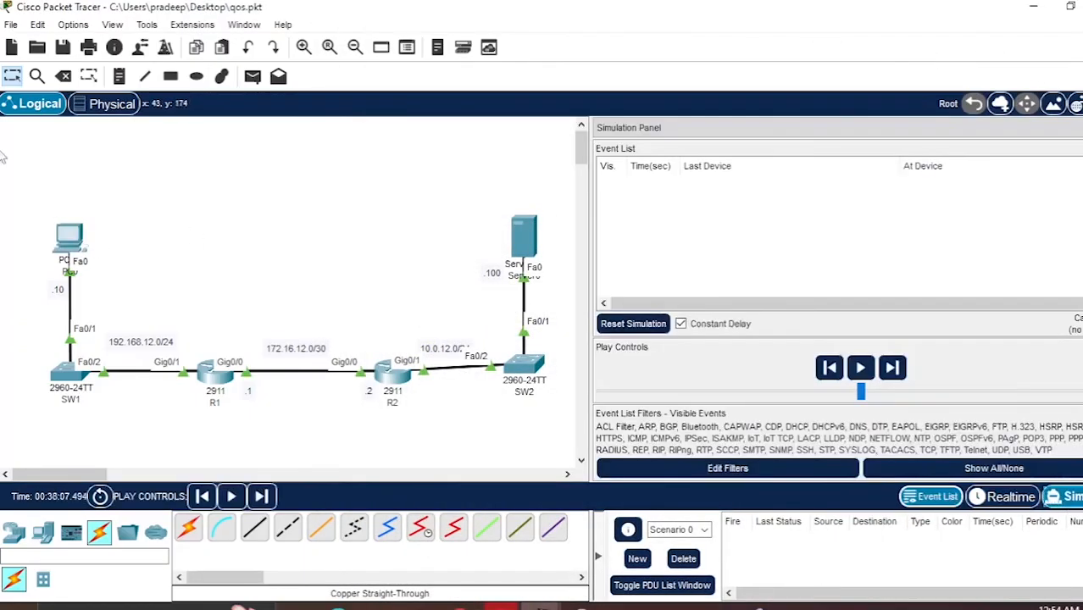
click(71, 233)
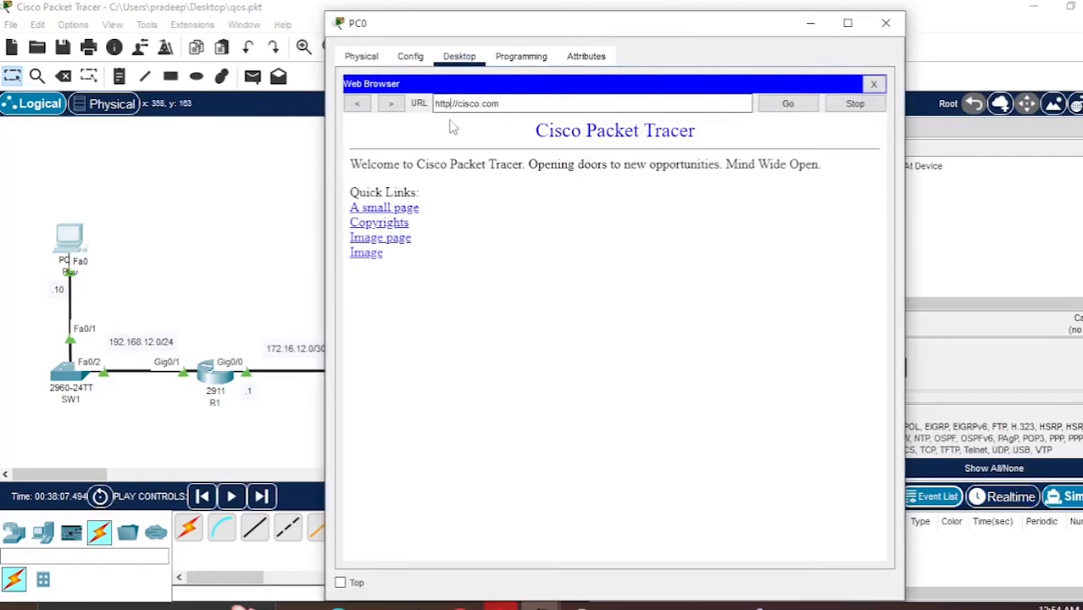
text(s)
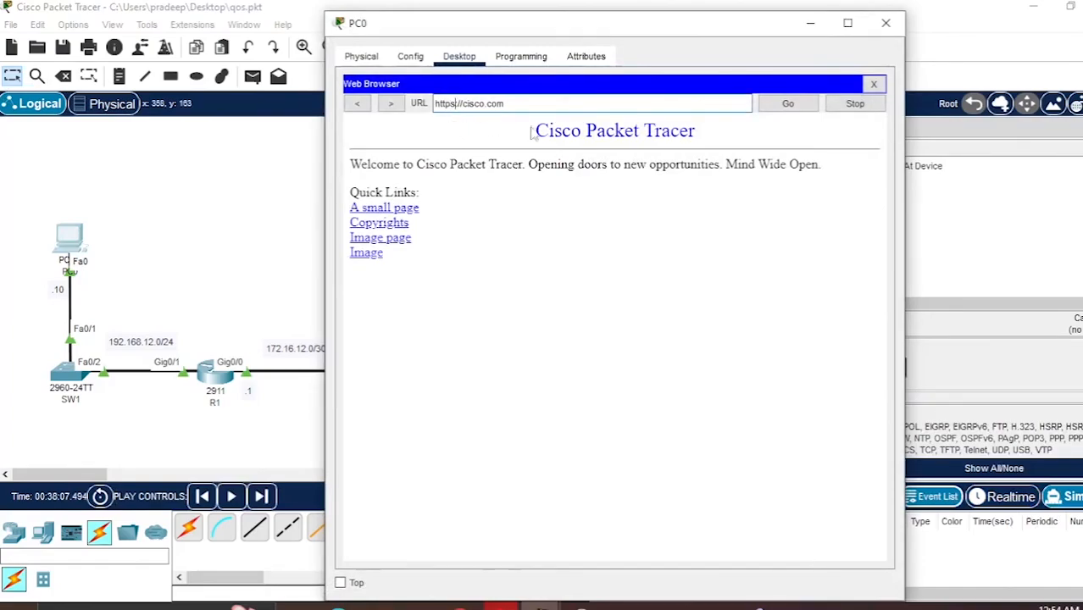
click(786, 104)
click(810, 23)
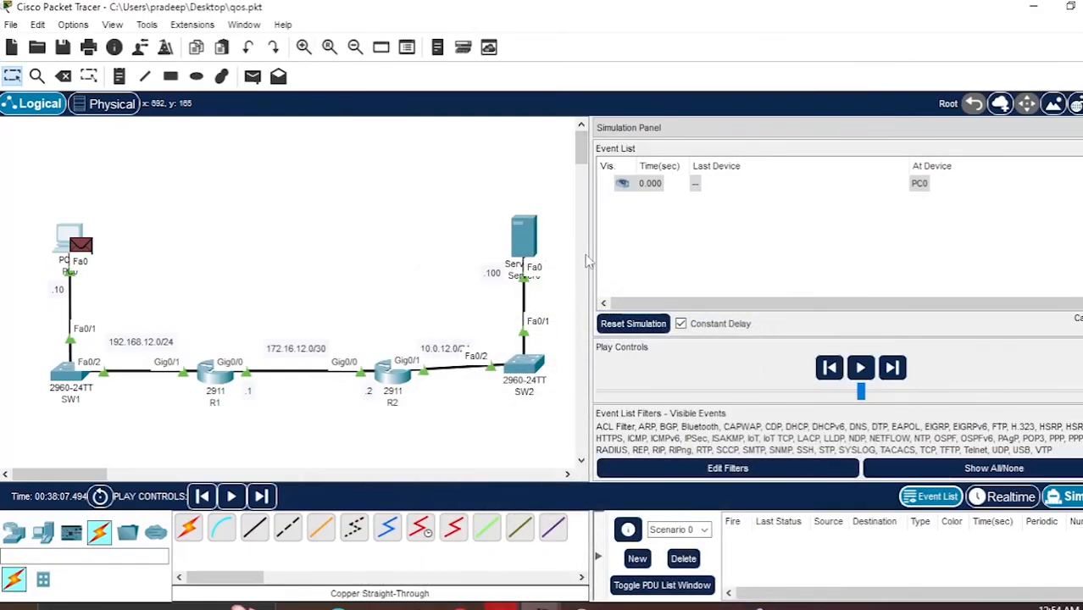
- Widen the simulation panel and step forward through the DNS and TCP packets from PC0 toward R1 and R2
drag(597, 265, 343, 229)
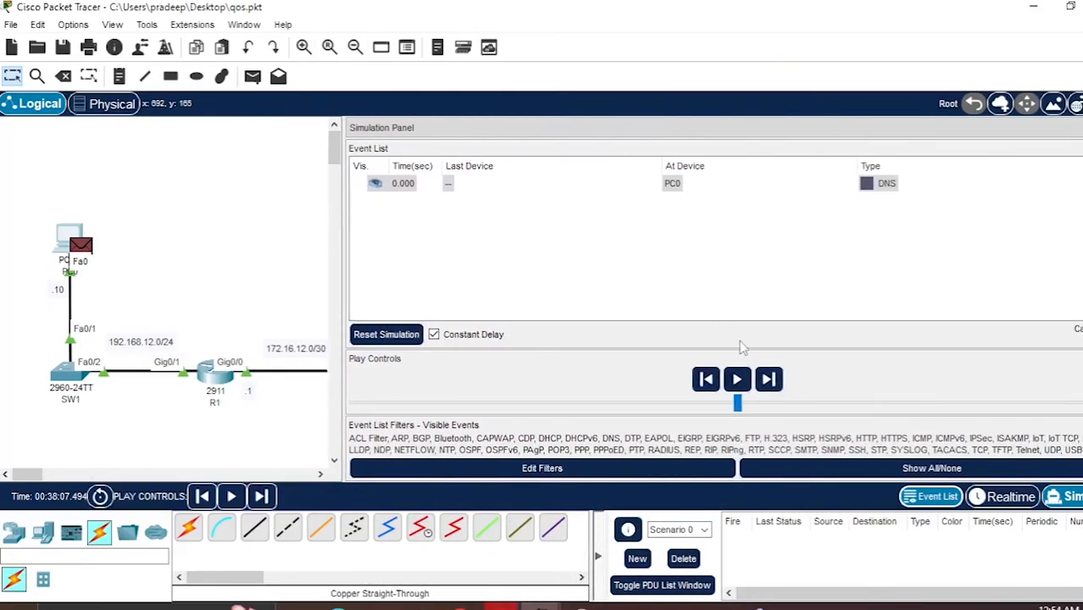
click(770, 380)
click(770, 380)
click(770, 381)
click(770, 381)
click(770, 381)
click(770, 380)
click(770, 381)
click(770, 381)
click(770, 380)
click(770, 380)
click(769, 380)
click(769, 381)
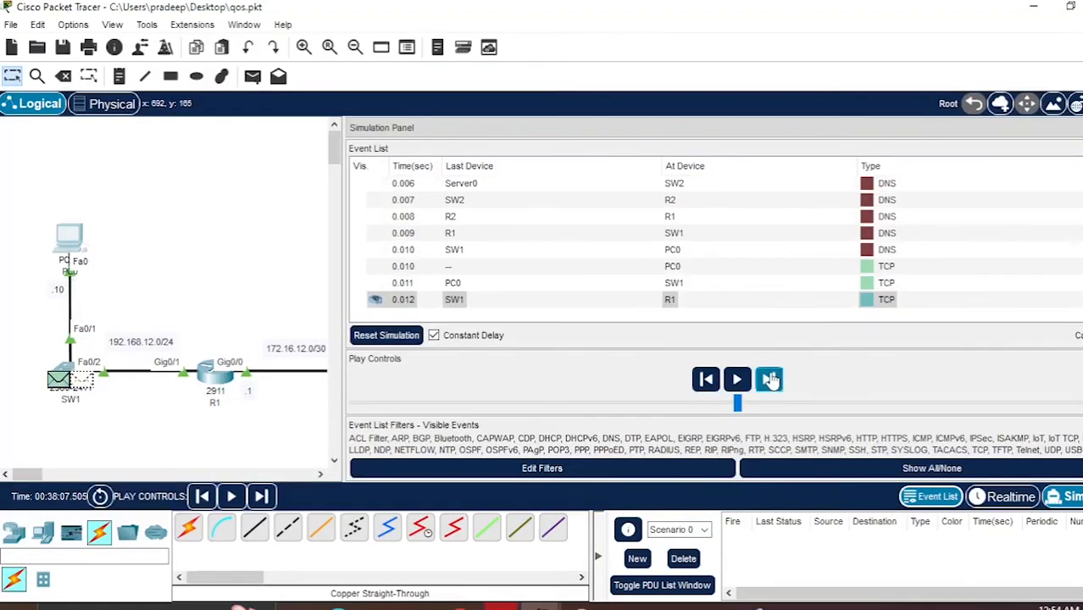
click(769, 380)
click(770, 380)
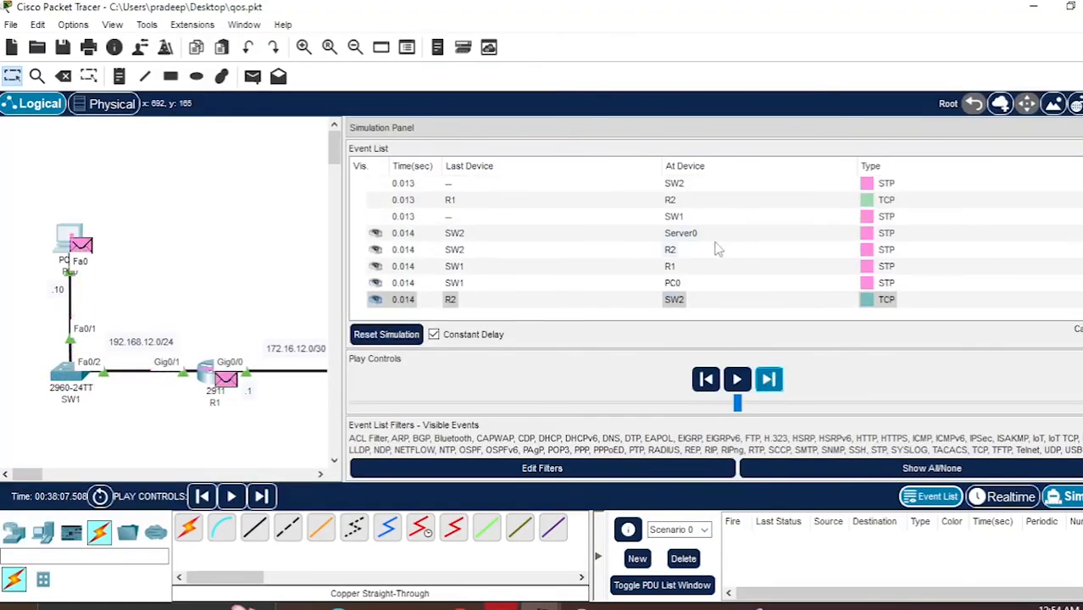
- Open the STP frame's PDU details at R1 and view its inbound details, then close them
click(674, 271)
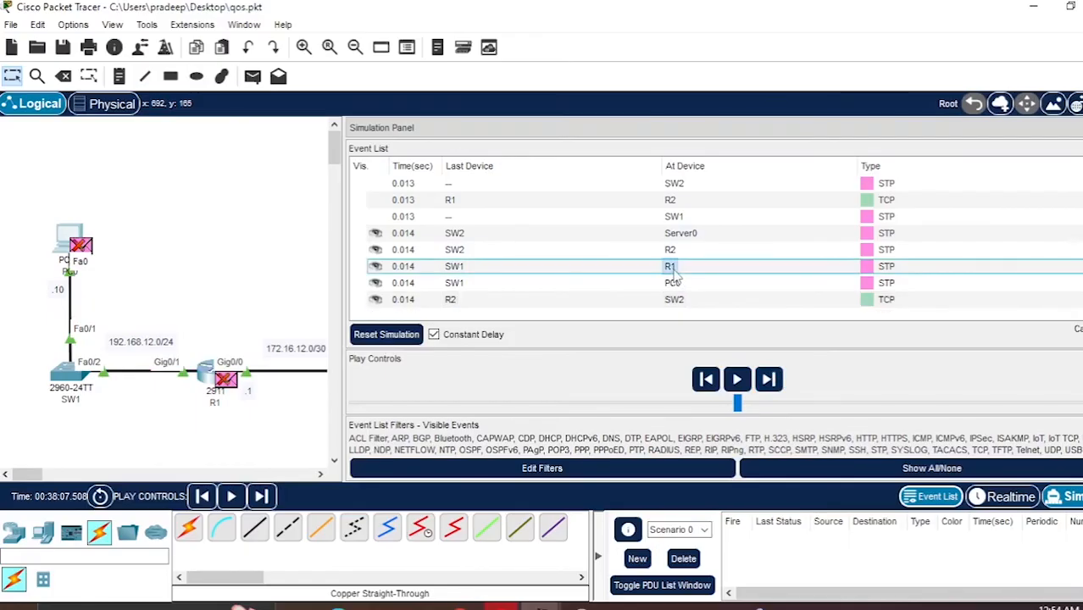
click(672, 272)
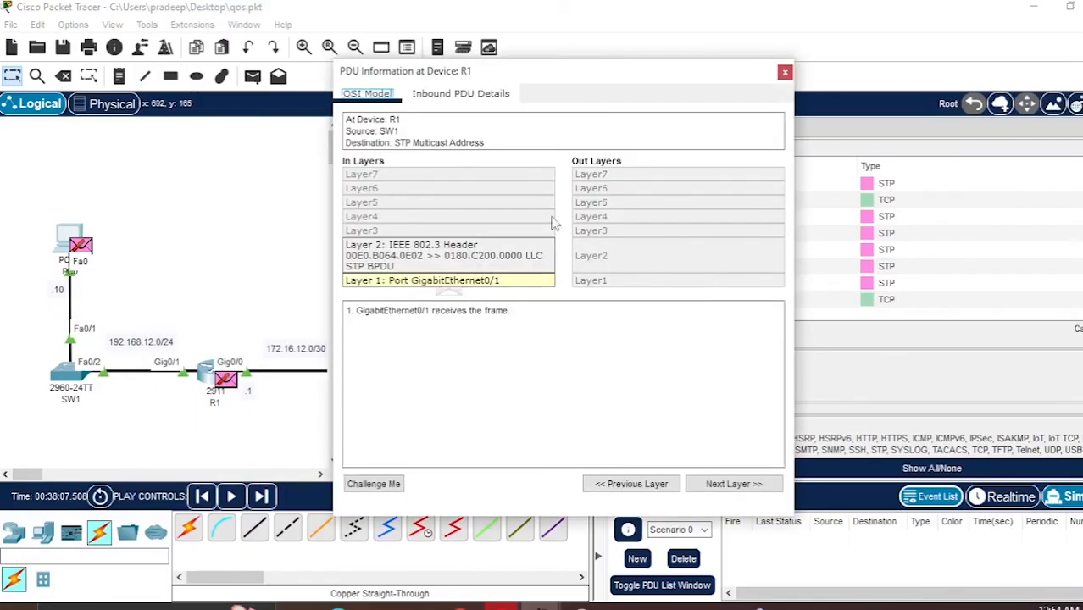
click(458, 94)
click(785, 72)
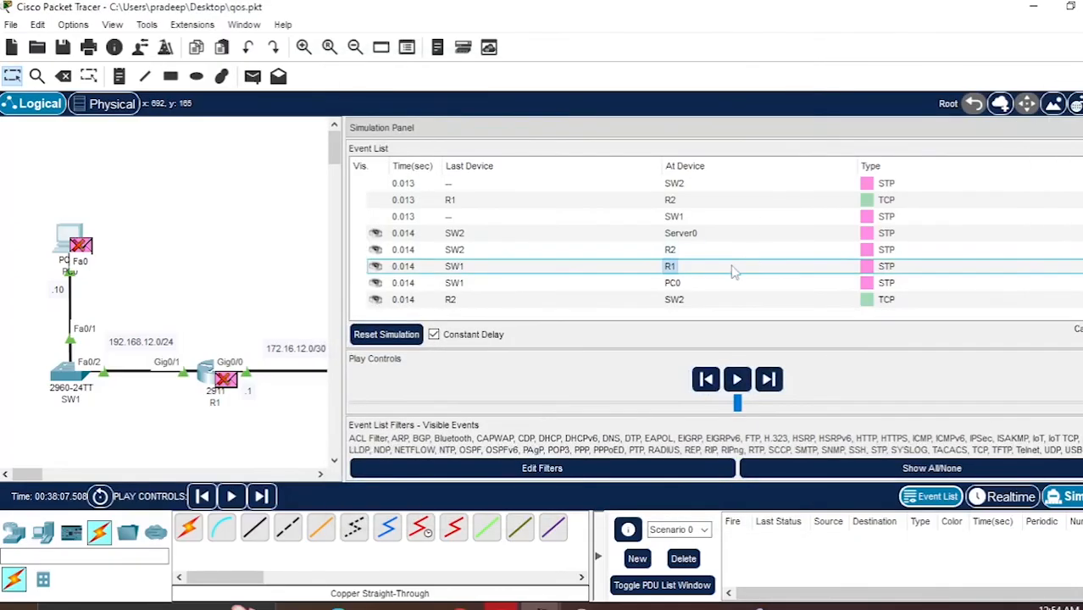
click(868, 268)
click(459, 94)
click(785, 73)
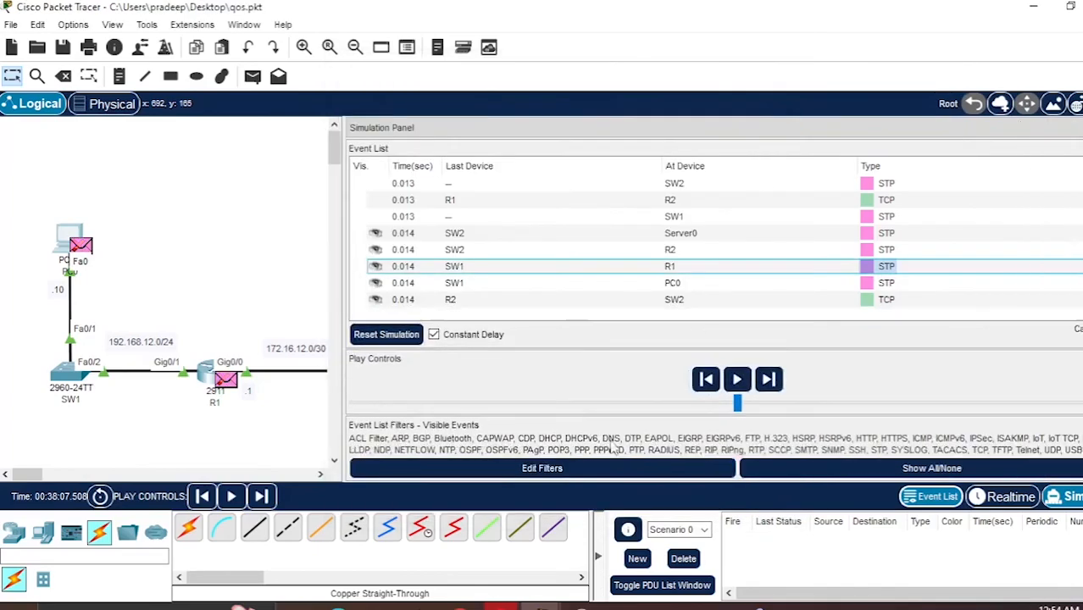
- Step forward through the simulation as TCP packets return from Server0 through R2
click(768, 380)
click(770, 382)
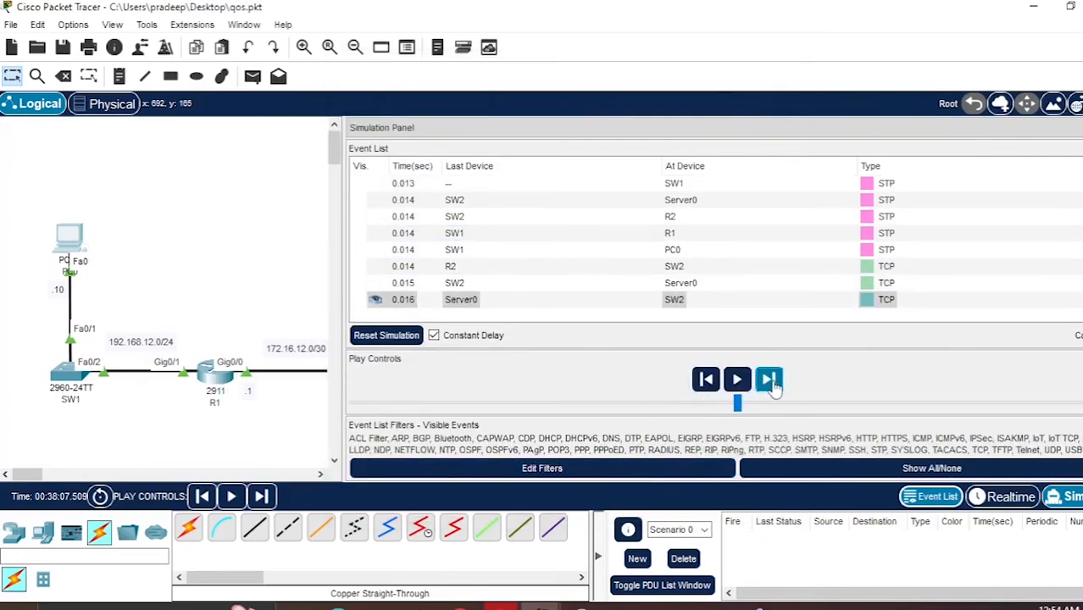
click(771, 383)
click(773, 384)
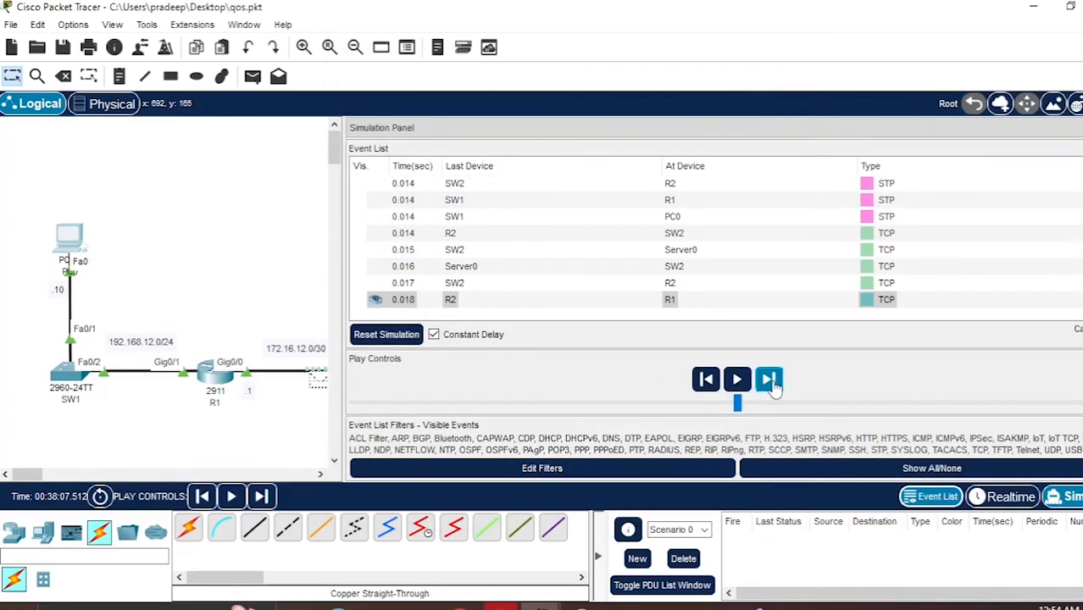
click(771, 383)
- Open the returning TCP packet's PDU details at R1 and compare the DSCP field in inbound and outbound details
click(670, 286)
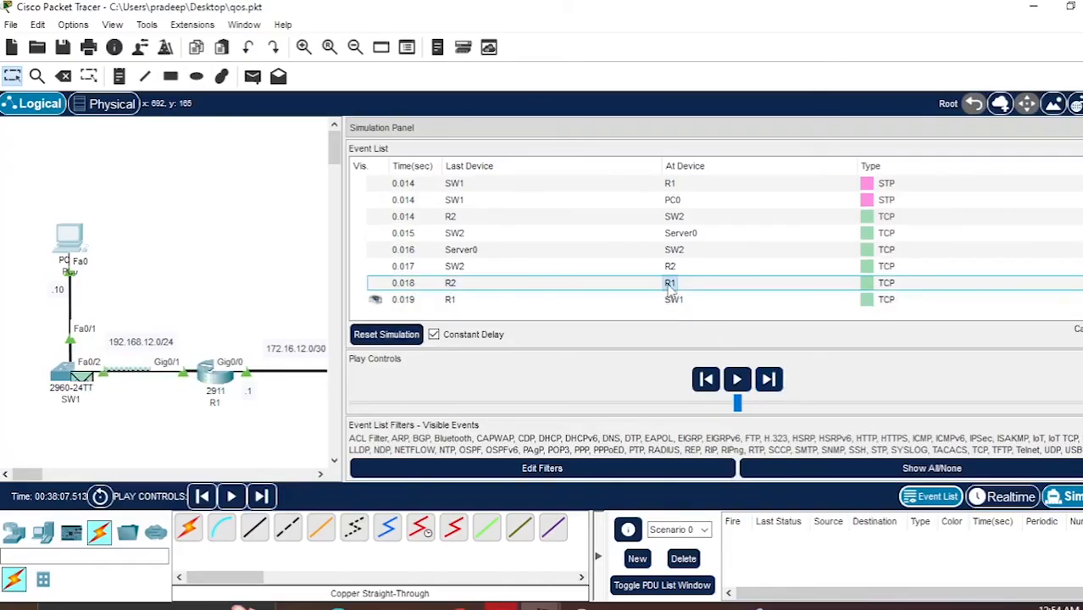
click(670, 285)
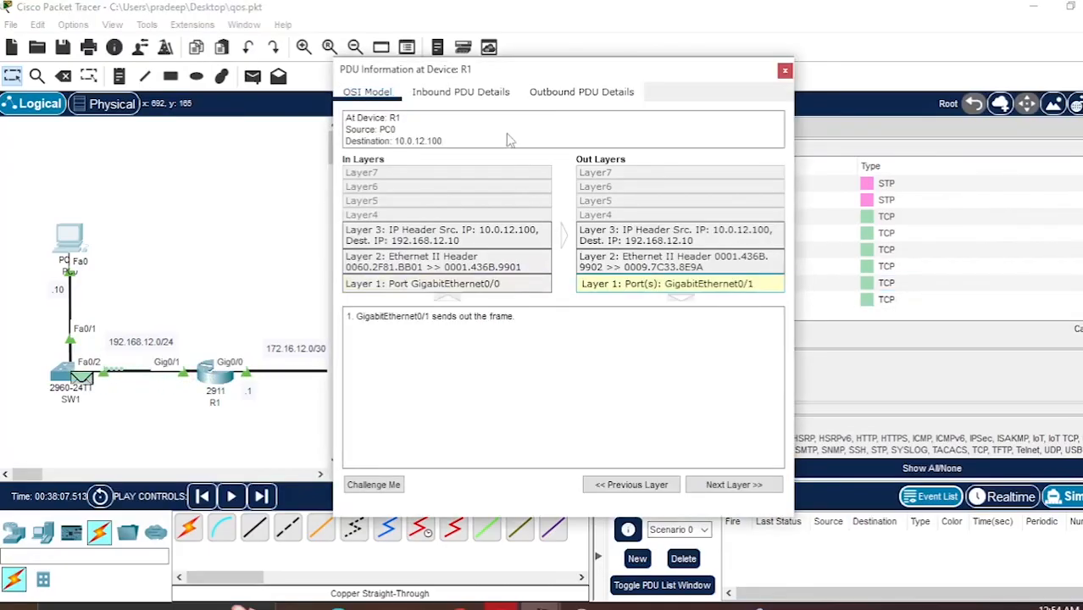
click(460, 91)
click(580, 92)
click(481, 93)
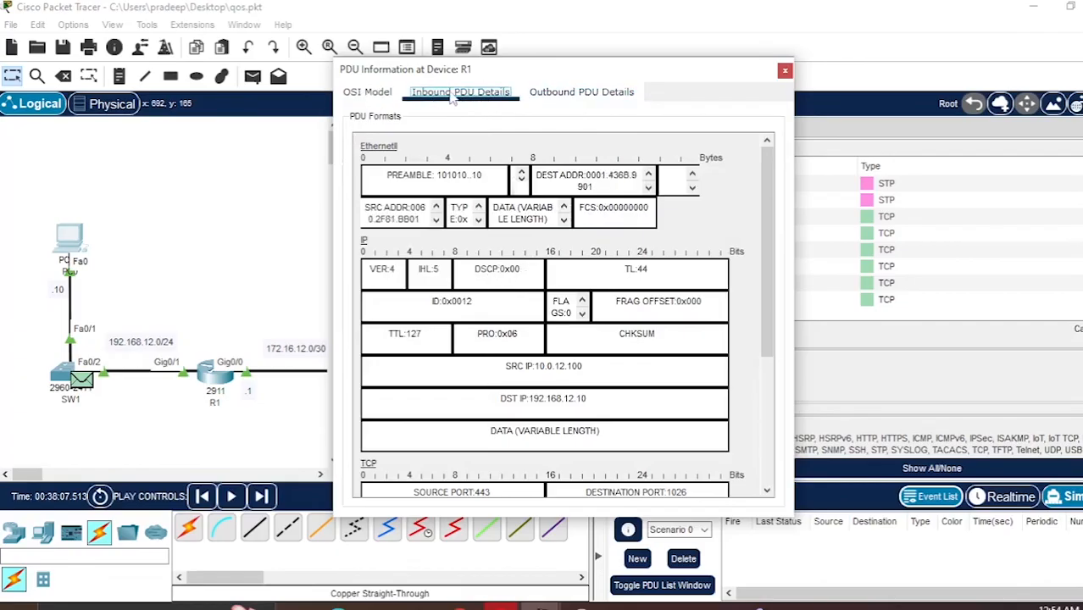
click(383, 95)
click(545, 99)
click(546, 98)
click(483, 98)
click(555, 98)
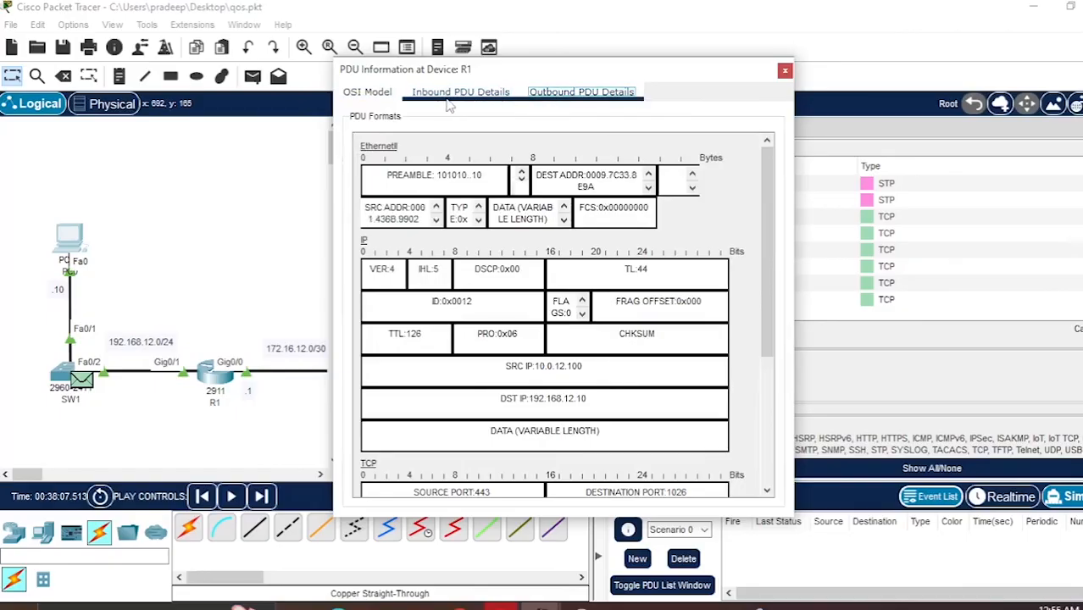
click(785, 72)
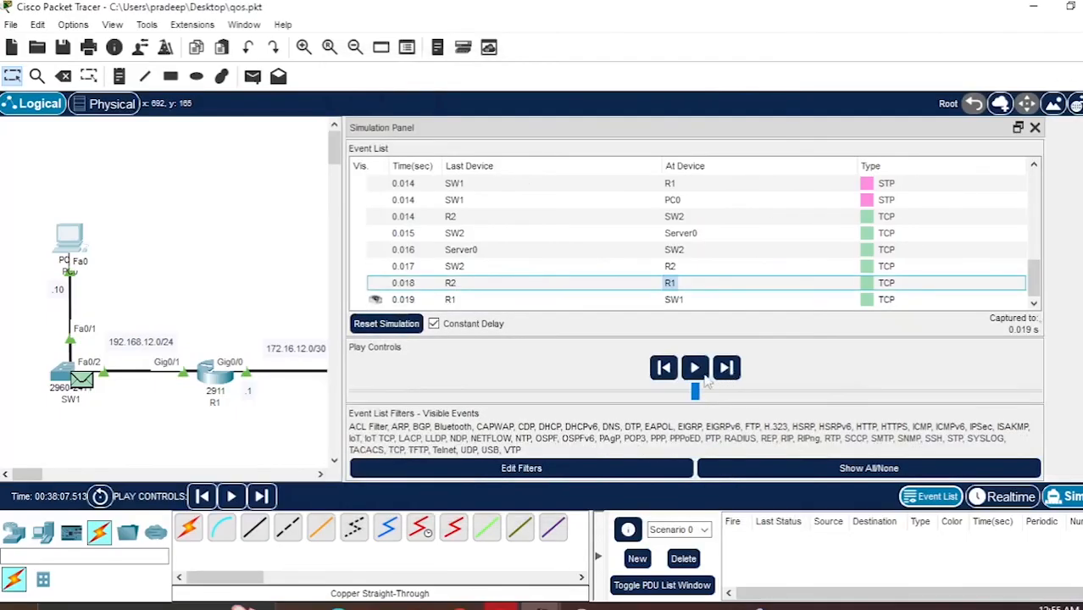
- Step forward through the simulation until the HTTPS packet from PC0 reaches R1
click(768, 381)
click(769, 380)
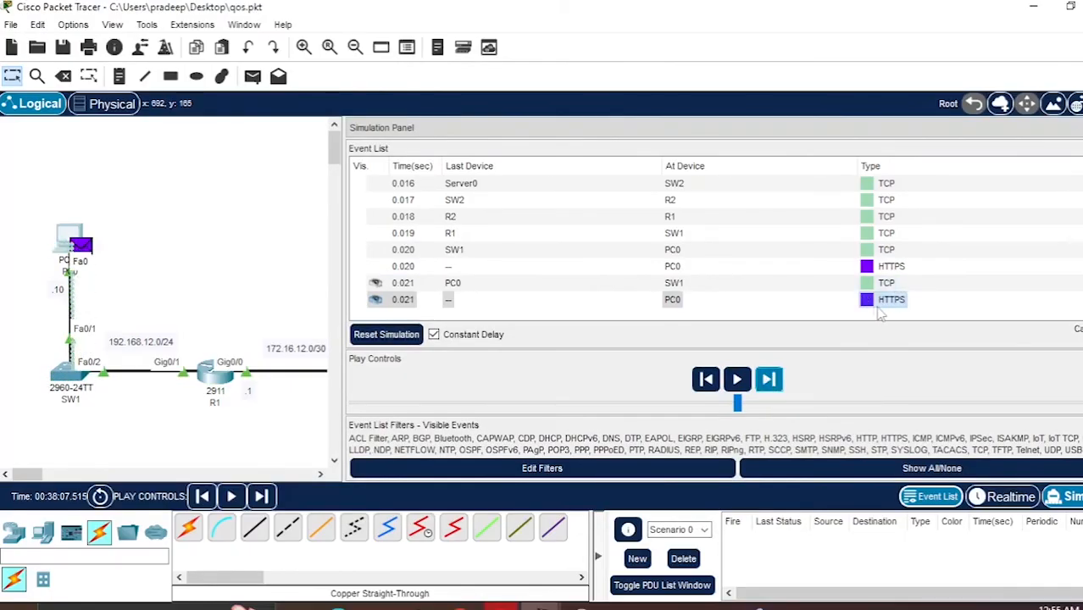
click(768, 383)
click(768, 383)
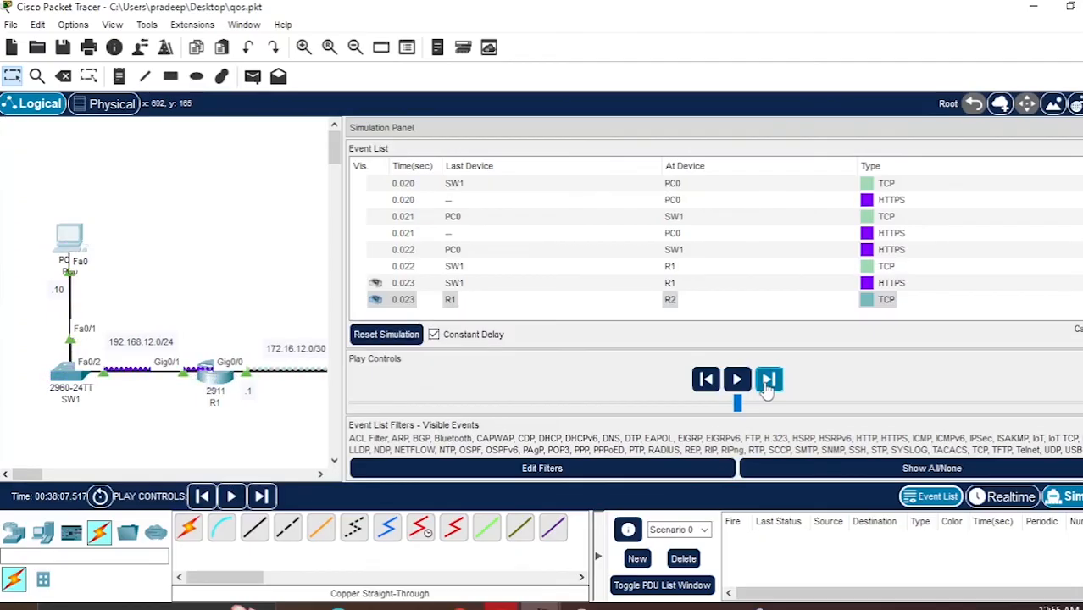
- Open the HTTPS packet's PDU details at R1, compare inbound and outbound DSCP fields, then close the details and simulation panel
click(670, 285)
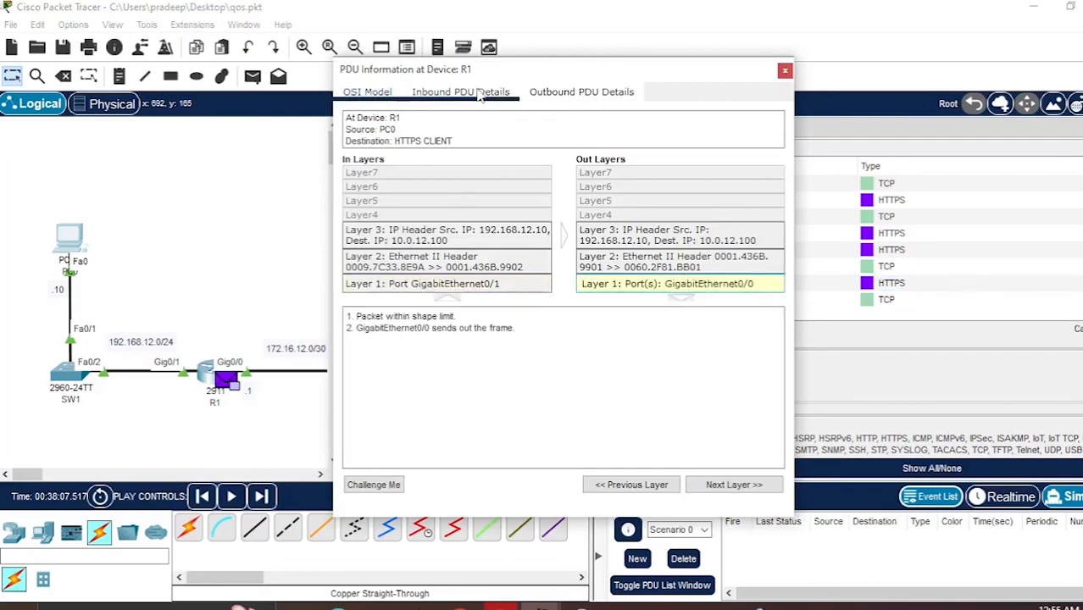
click(459, 92)
click(587, 92)
click(487, 93)
drag(475, 270, 520, 272)
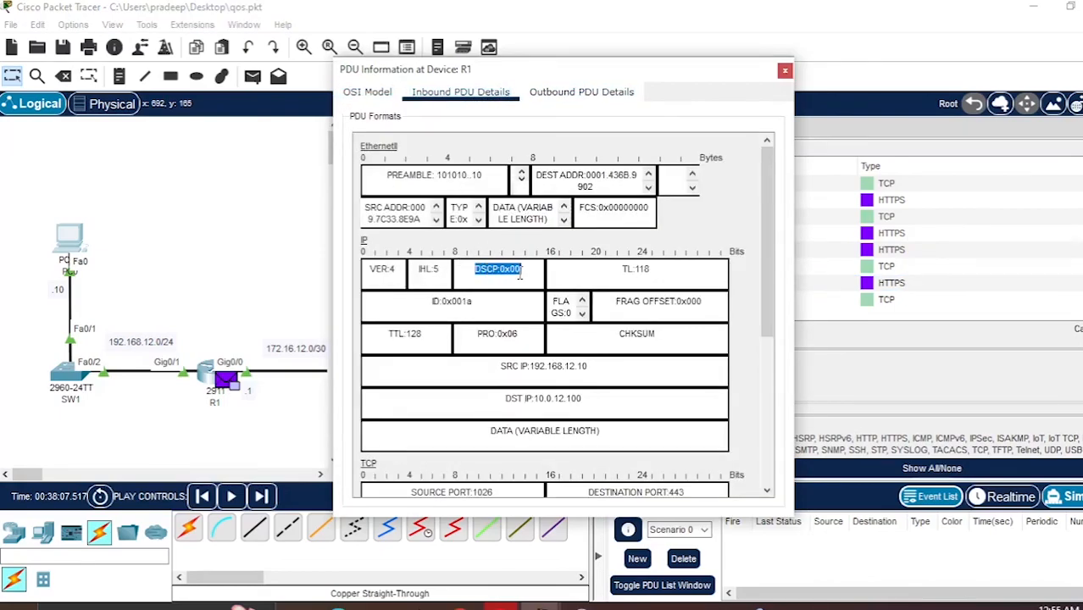
click(570, 98)
drag(521, 268, 460, 267)
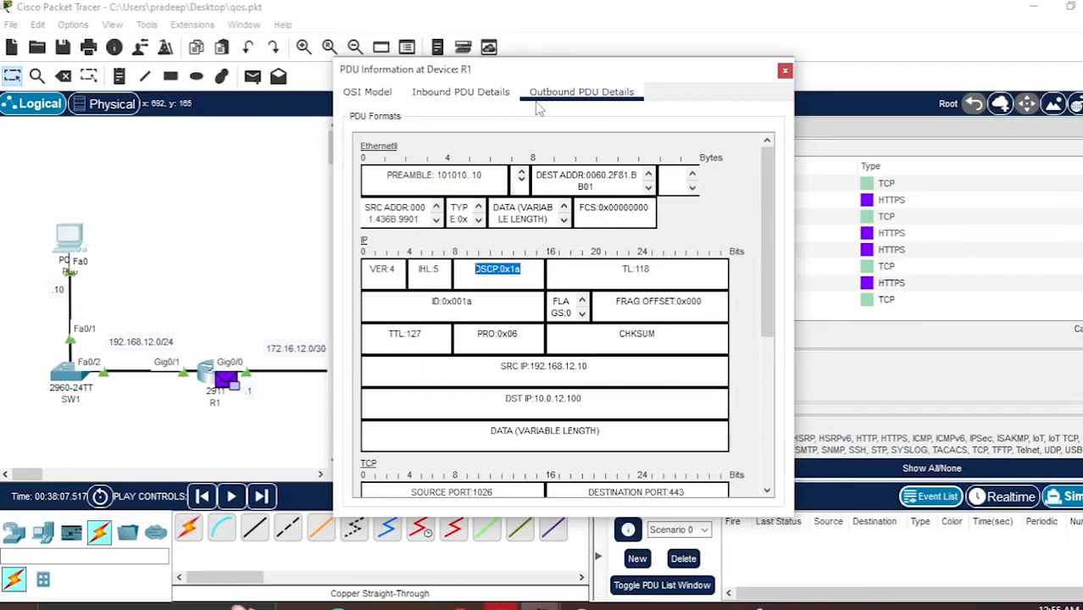
click(785, 71)
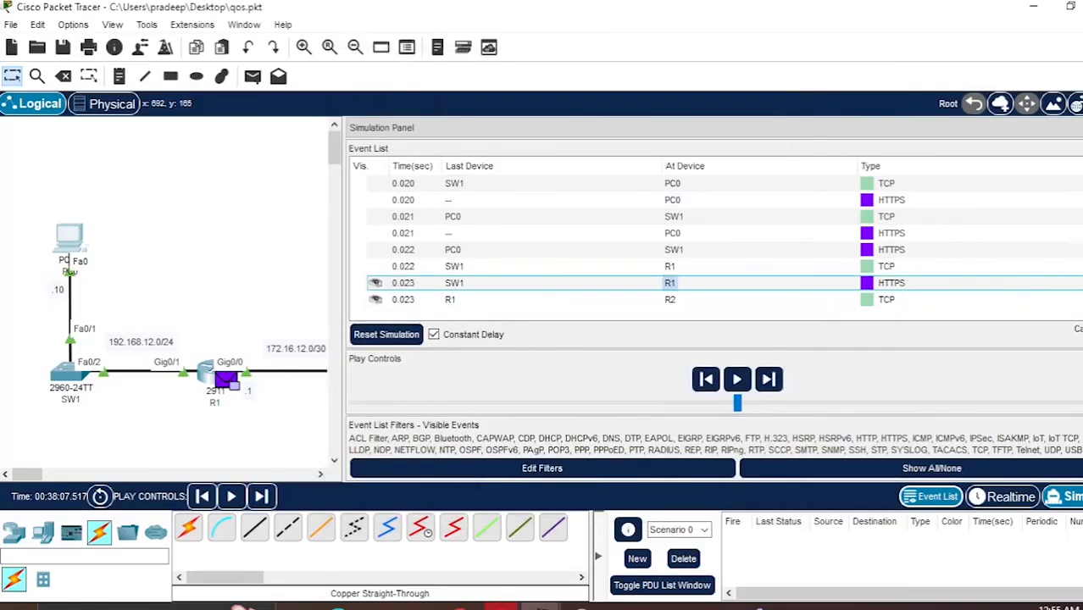
click(1082, 128)
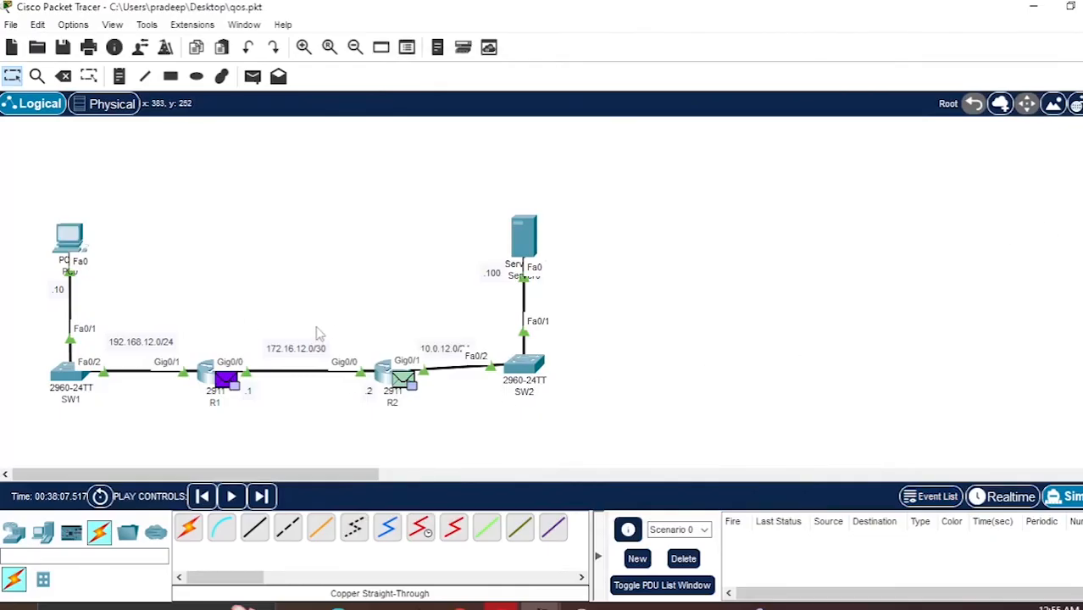